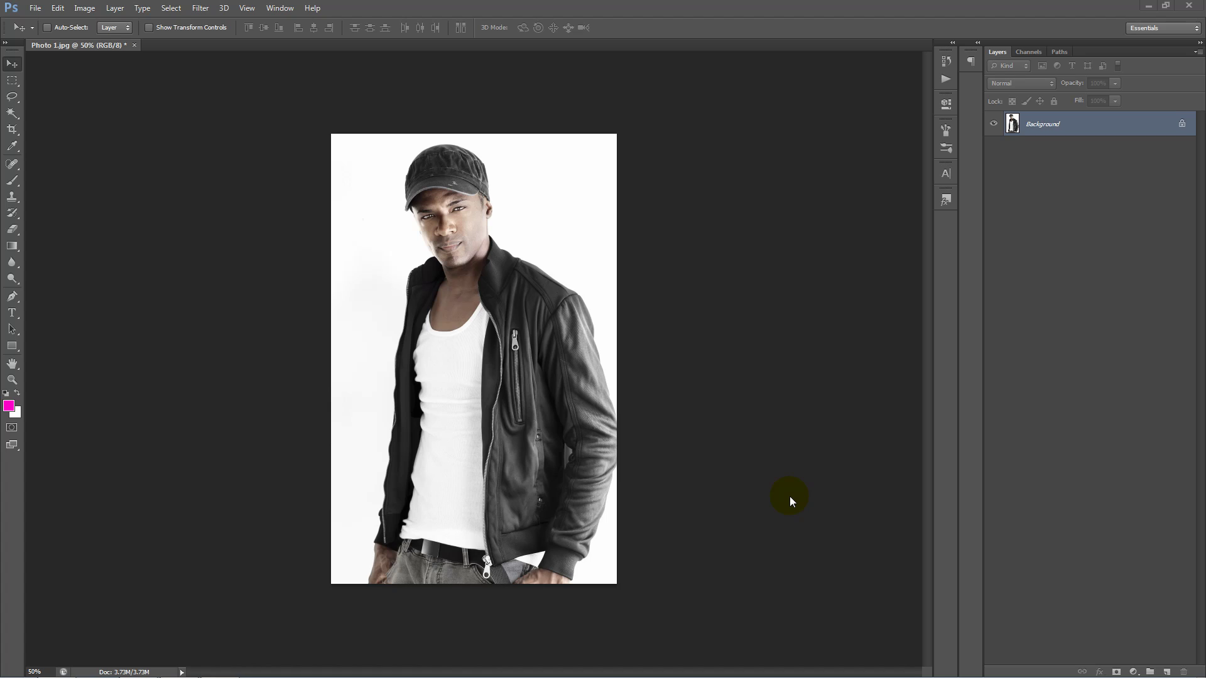
Step: Show the Actions panel and load the Glam - Glow Generator.atn action file into it
{"action": "left_click", "coordinate": [722, 392]}
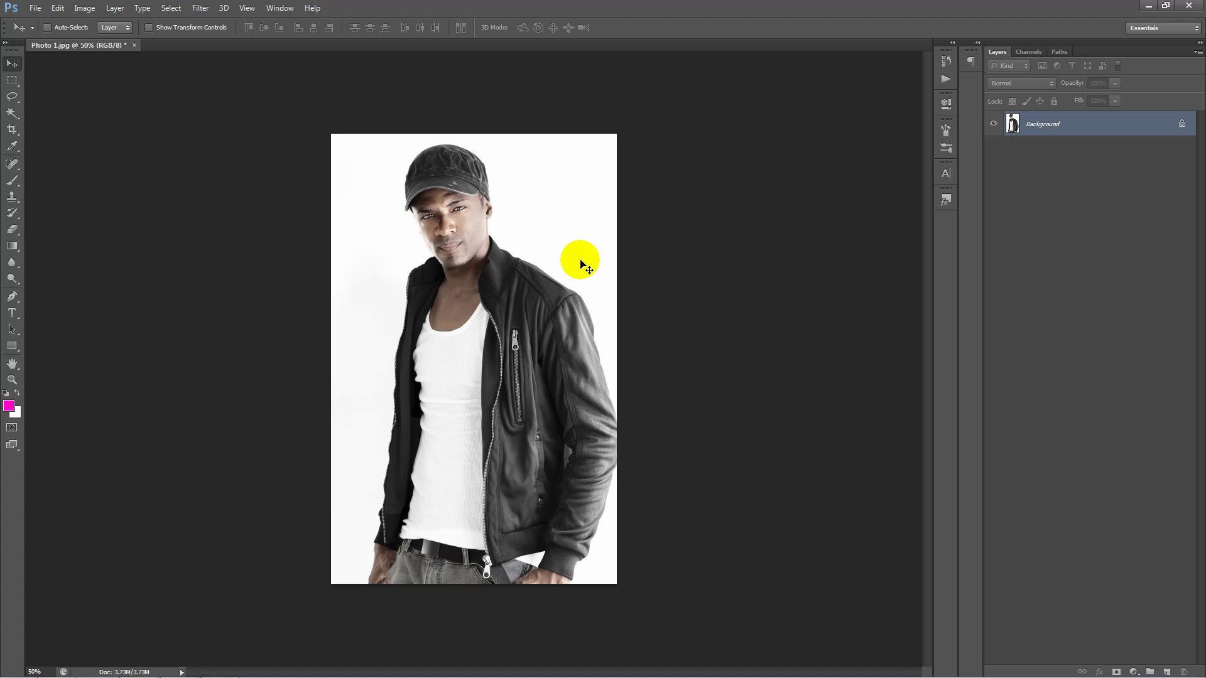
{"action": "left_click", "coordinate": [280, 8]}
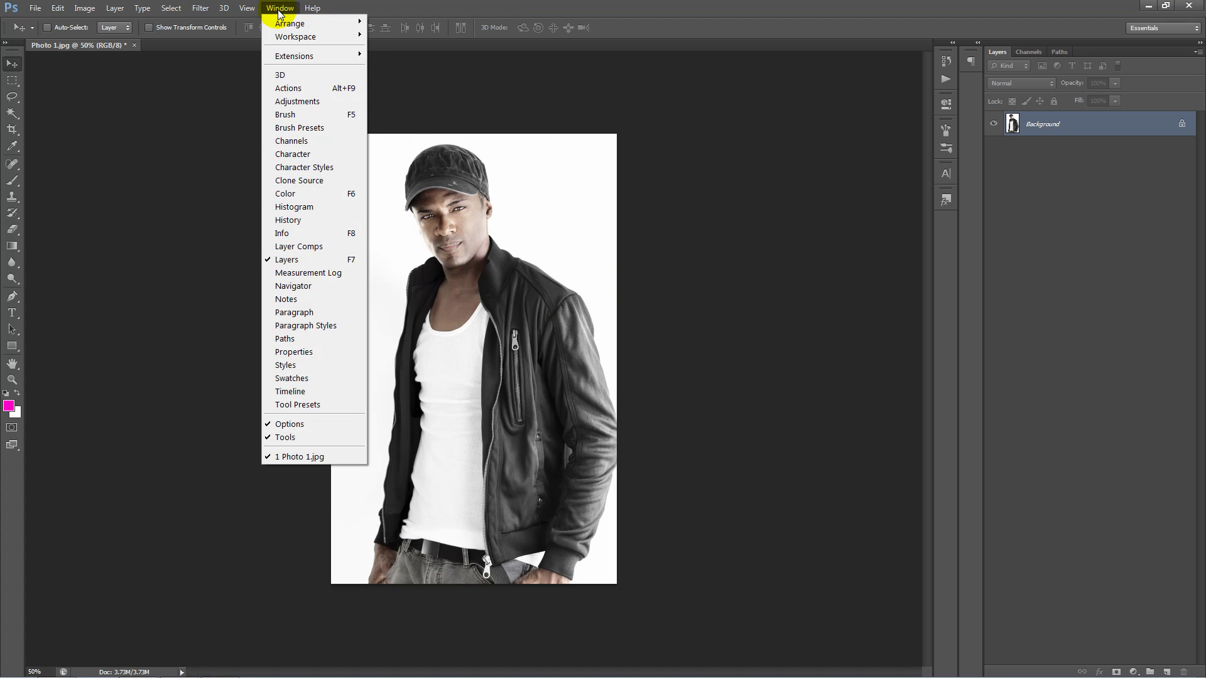
{"action": "left_click", "coordinate": [292, 90]}
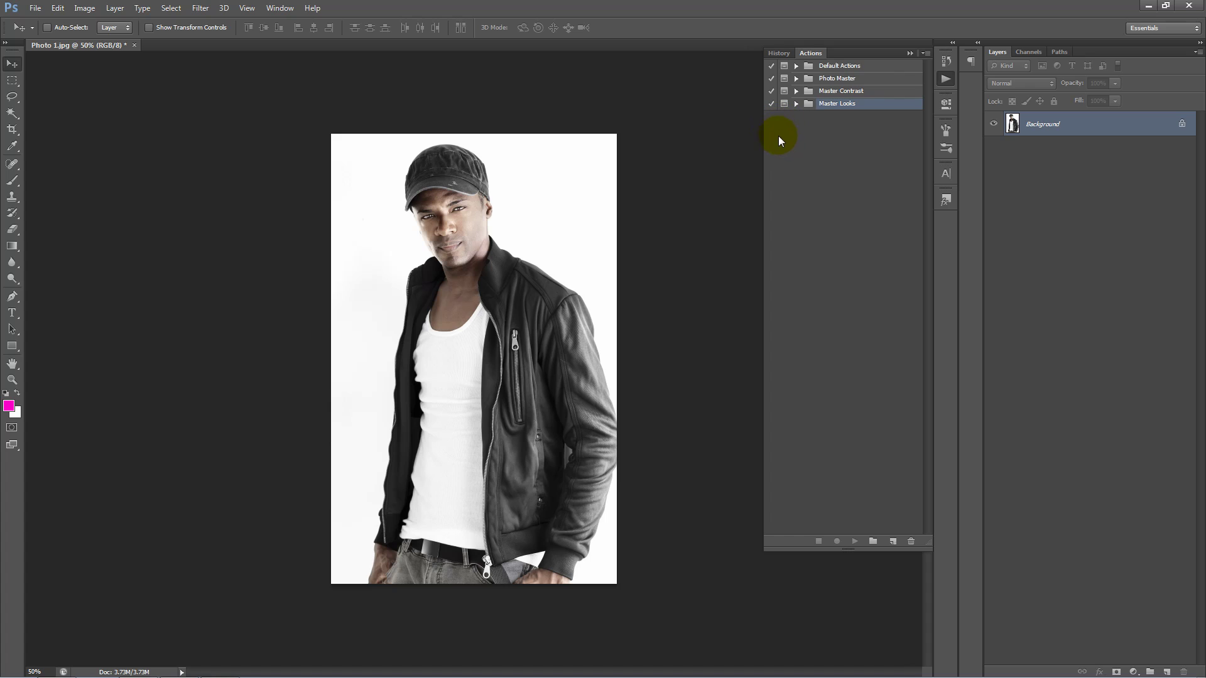
{"action": "left_click", "coordinate": [927, 55]}
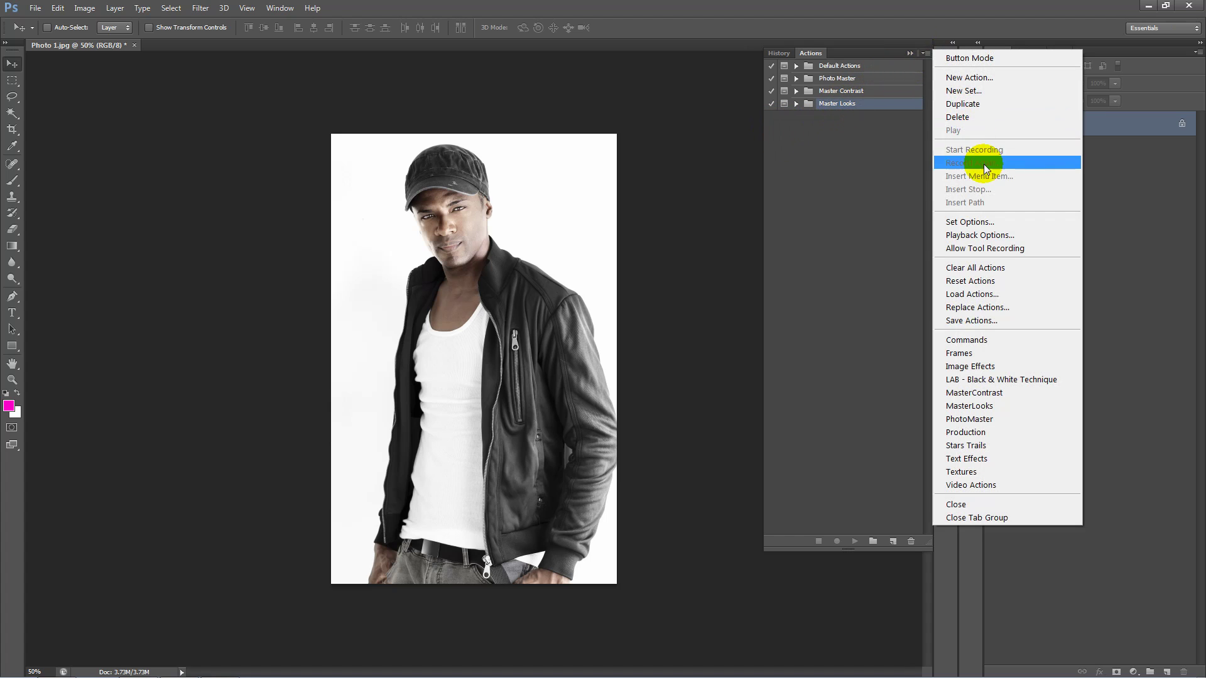
{"action": "left_click", "coordinate": [1003, 293]}
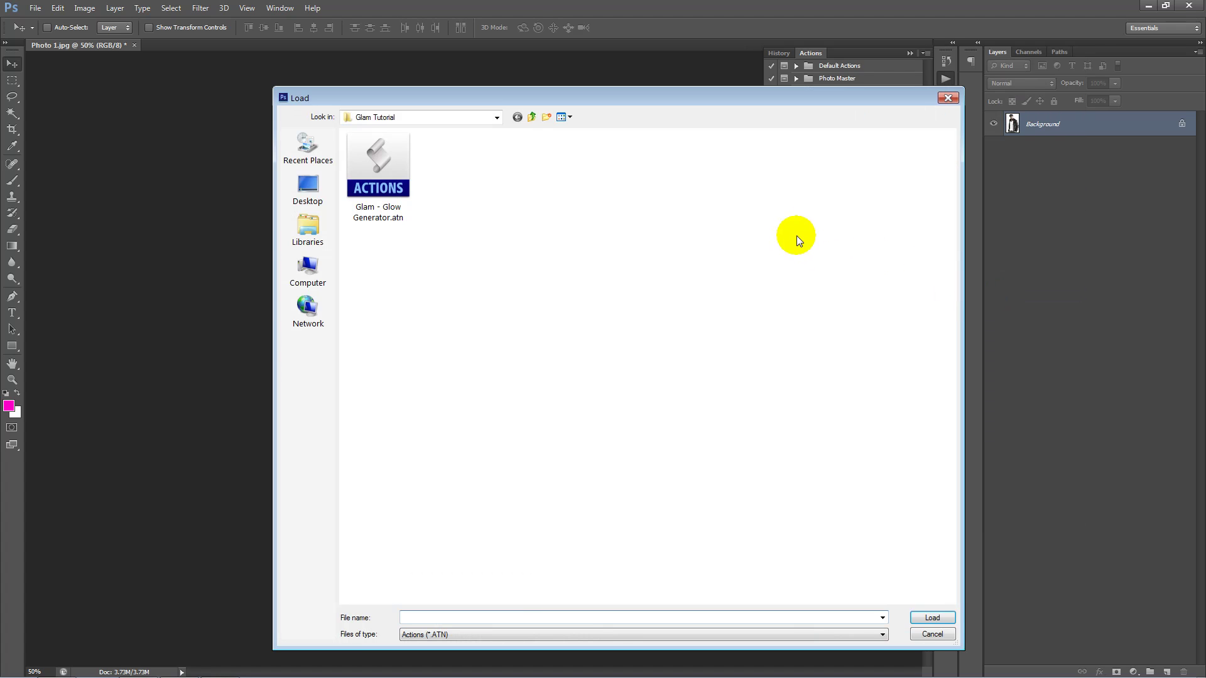
{"action": "left_click", "coordinate": [475, 257]}
{"action": "double_click", "coordinate": [372, 164]}
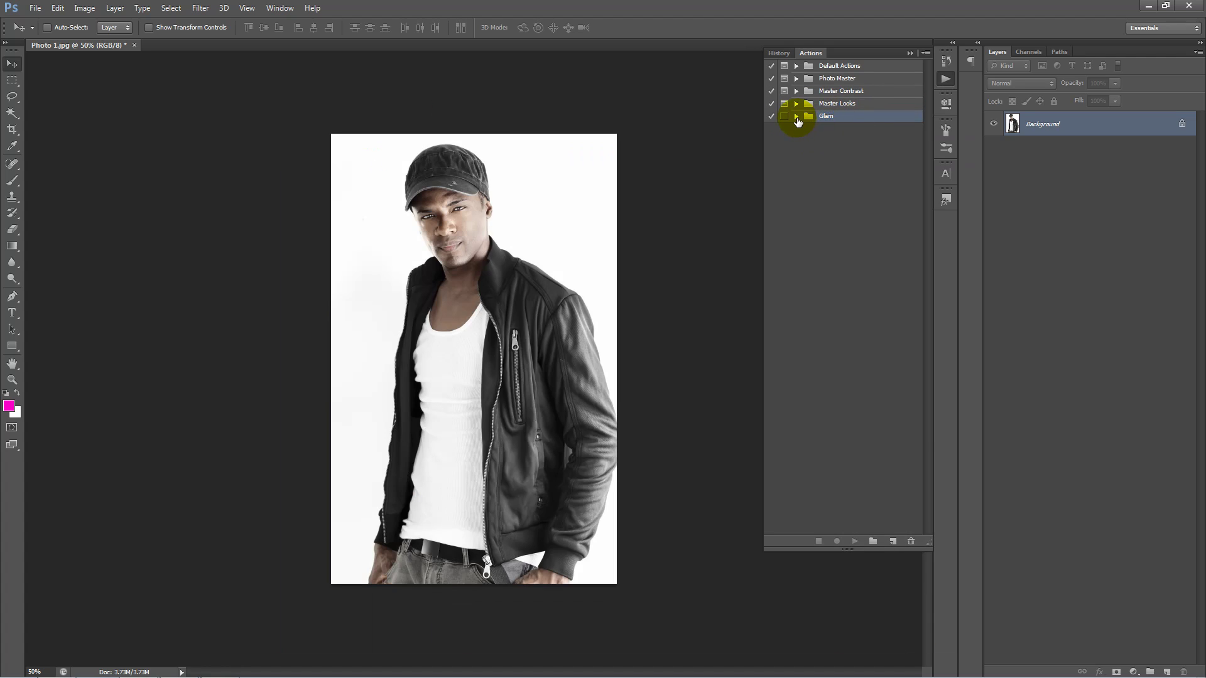
Step: Expand the Glam set and play Glam Look 14, casting a blue-yellow glow on the photo
{"action": "left_click", "coordinate": [796, 115]}
{"action": "scroll", "coordinate": [926, 126], "scroll_direction": "down", "scroll_amount": 2}
{"action": "scroll", "coordinate": [855, 386], "scroll_direction": "down", "scroll_amount": 3}
{"action": "left_click_drag", "start_coordinate": [926, 284], "coordinate": [925, 201]}
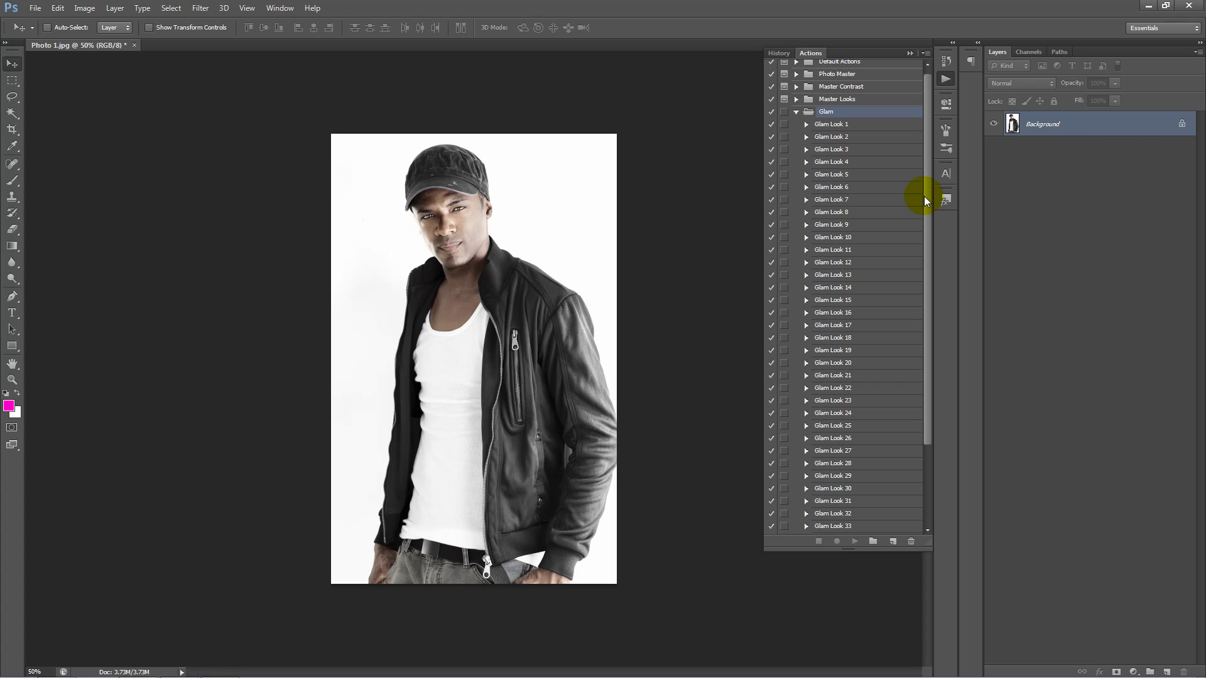
{"action": "left_click_drag", "start_coordinate": [929, 205], "coordinate": [925, 232]}
{"action": "left_click", "coordinate": [848, 266]}
{"action": "left_click", "coordinate": [849, 254]}
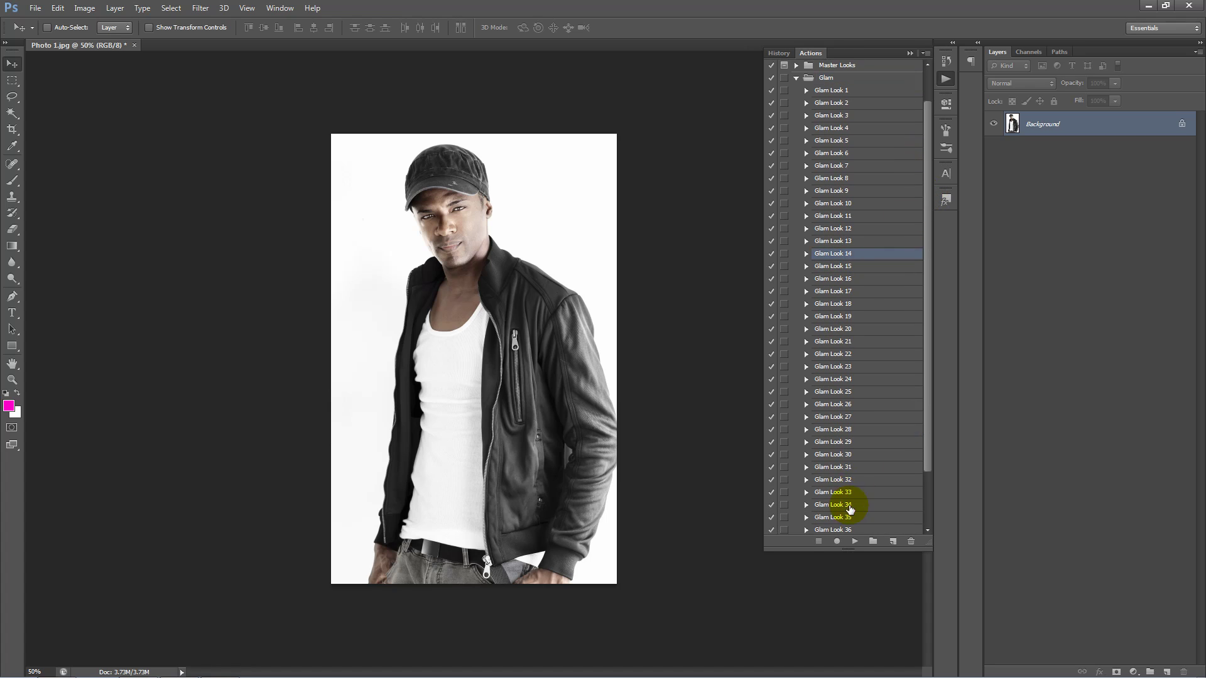
{"action": "left_click", "coordinate": [855, 542]}
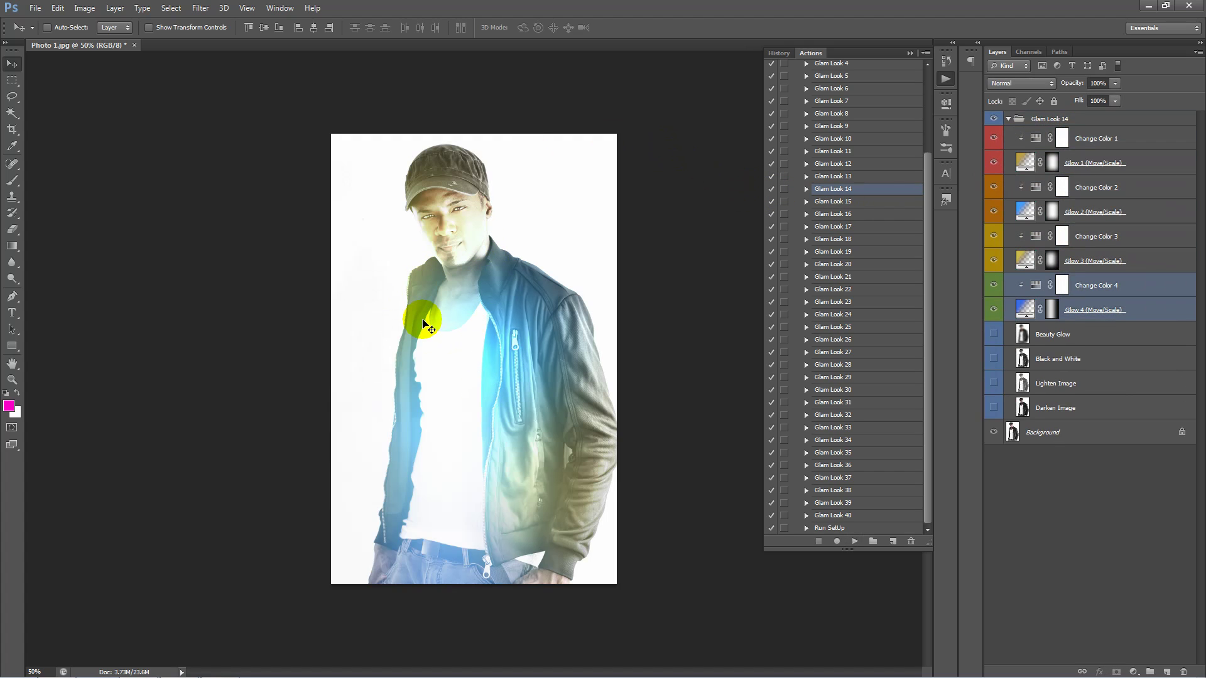
Step: Change the Glam Look 14 action's name to 'Blue Yellow'
{"action": "left_click_drag", "start_coordinate": [927, 230], "coordinate": [917, 141]}
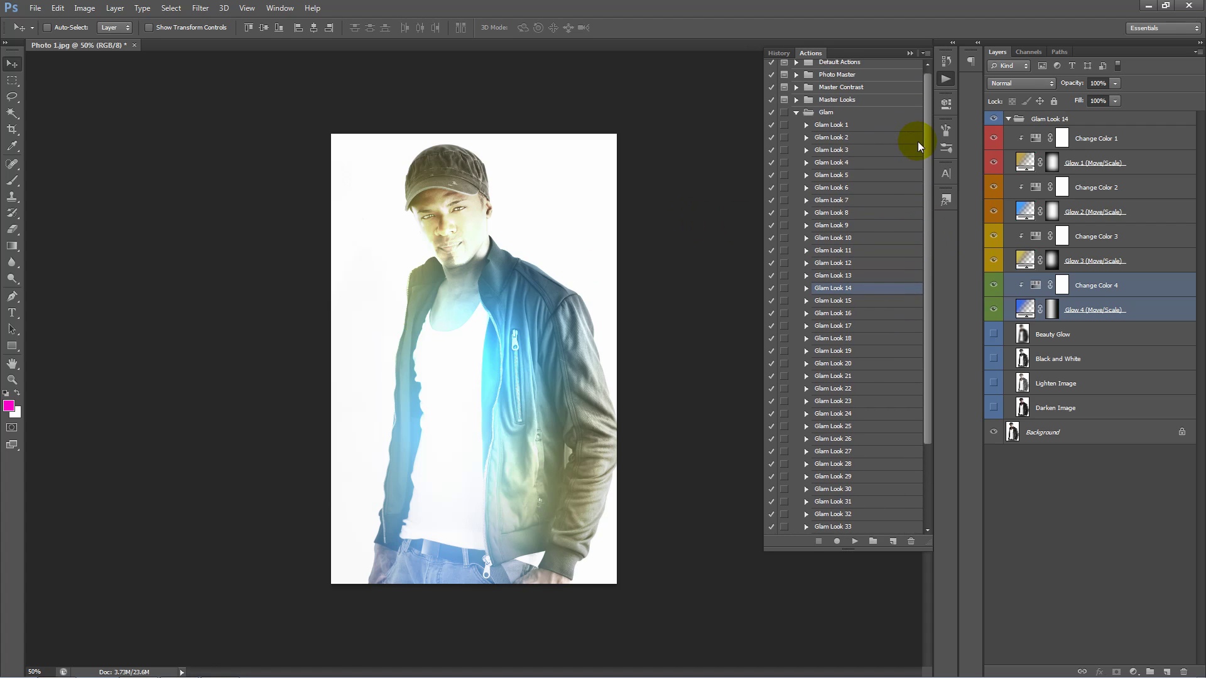
{"action": "left_click", "coordinate": [843, 293]}
{"action": "left_click", "coordinate": [843, 293]}
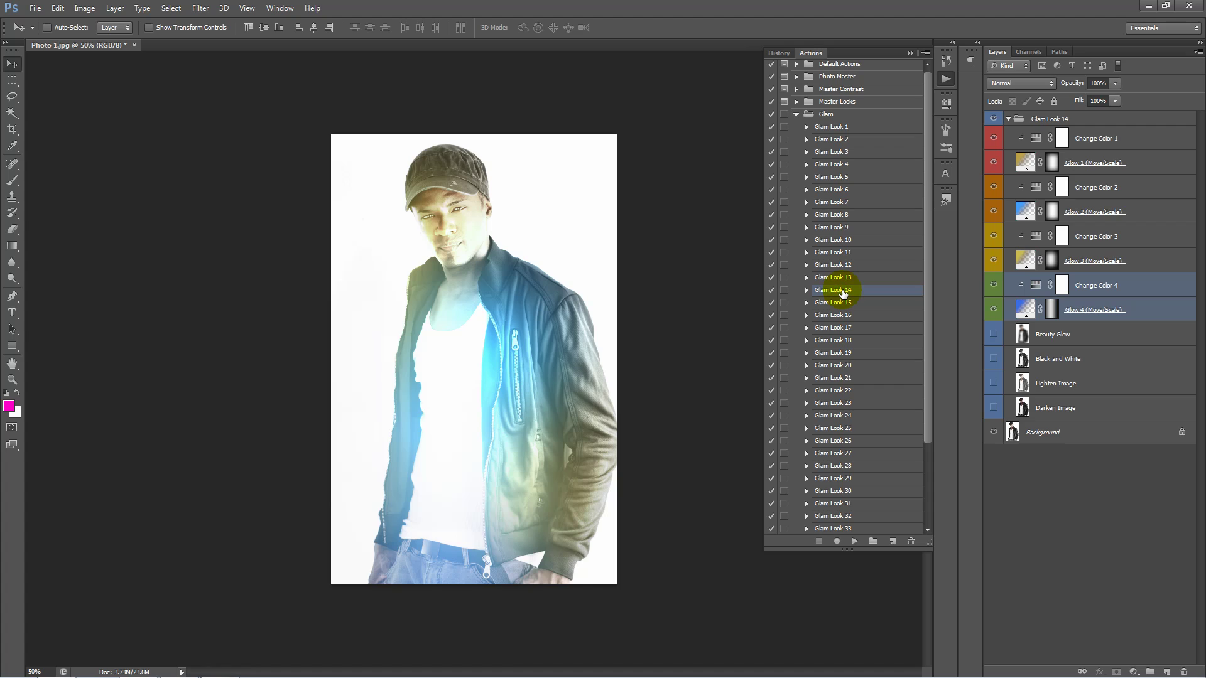
{"action": "double_click", "coordinate": [843, 291]}
{"action": "type", "text": "Blue Yellow"}
{"action": "type", "text": "*****"}
{"action": "type", "text": "Blue Ye"}
{"action": "type", "text": "llow"}
{"action": "key", "text": "Return"}
Step: Delete the Glam Look 14 layer group and play Glam Look 12 for a green-blue glow
{"action": "left_click", "coordinate": [1067, 119]}
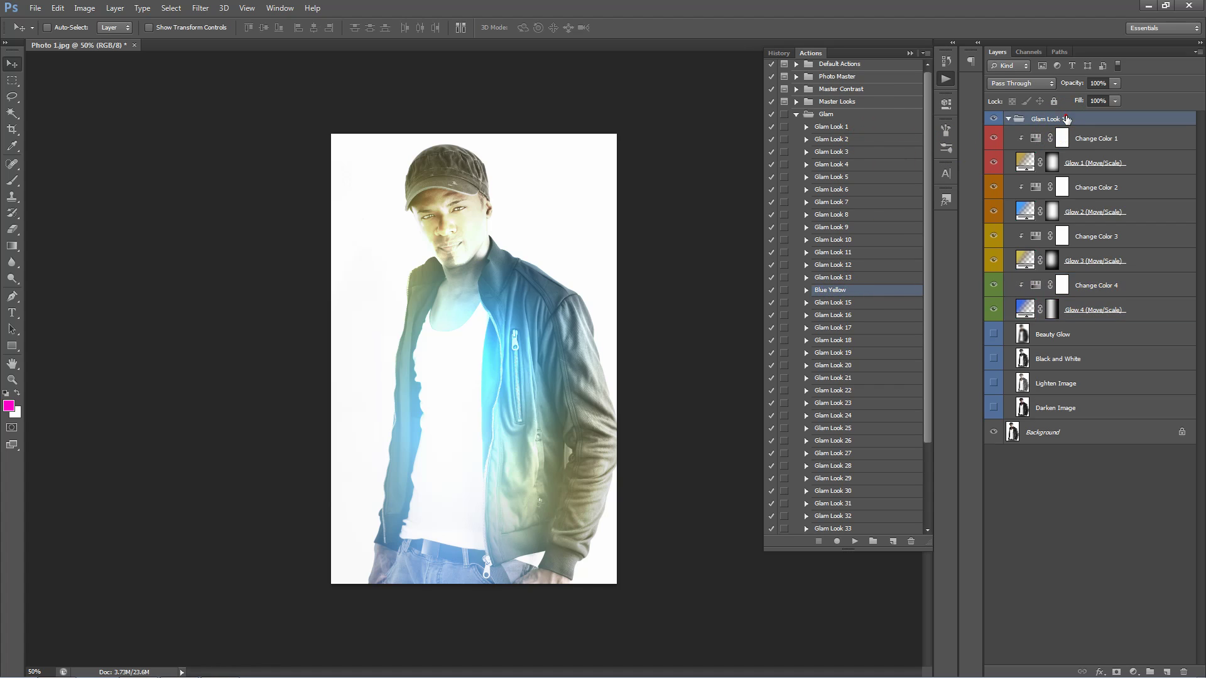
{"action": "key", "text": "Delete"}
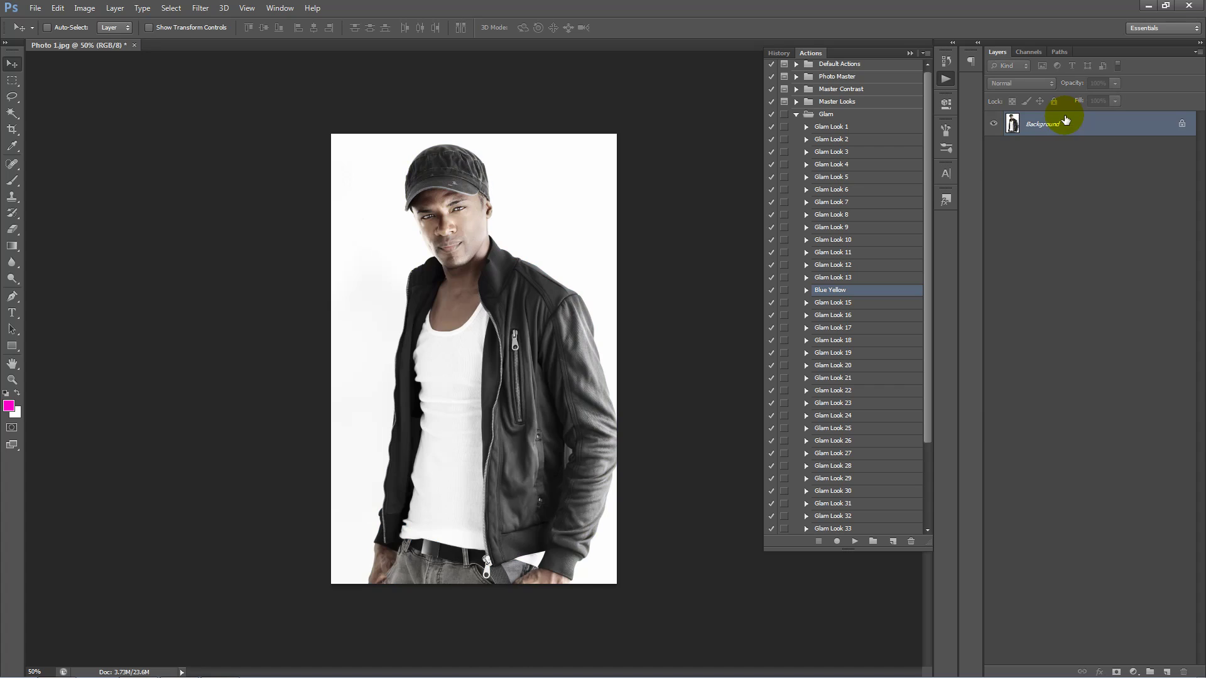
{"action": "left_click", "coordinate": [859, 266]}
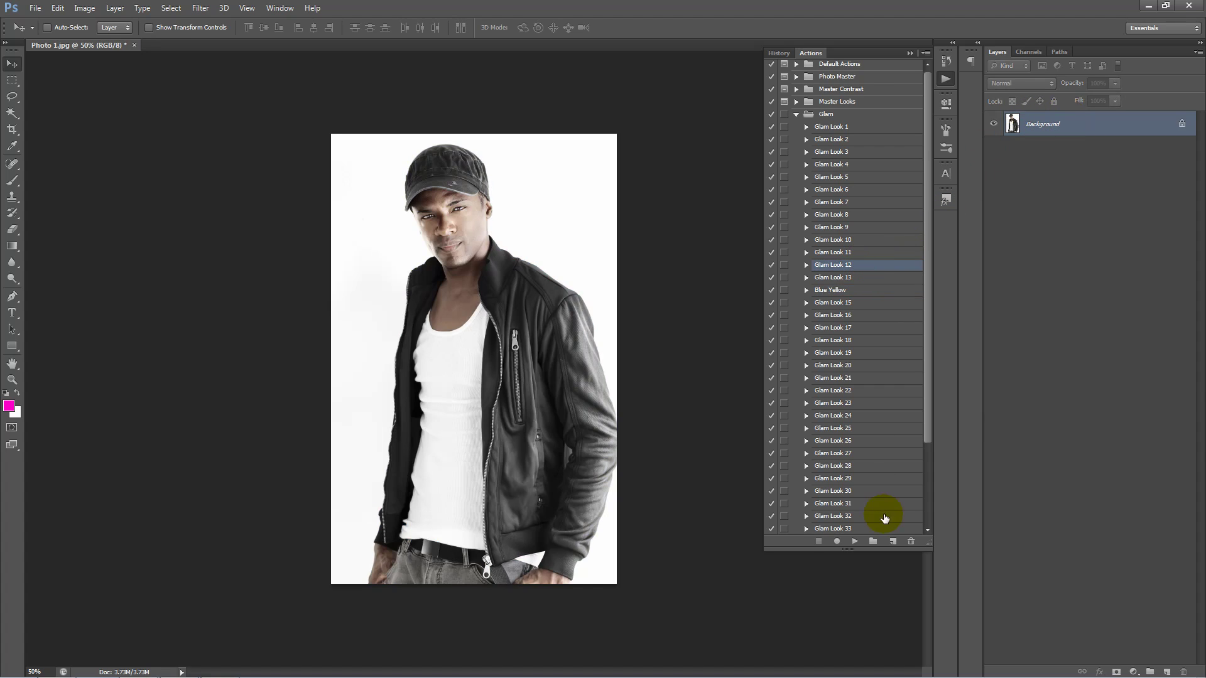
{"action": "left_click", "coordinate": [855, 542]}
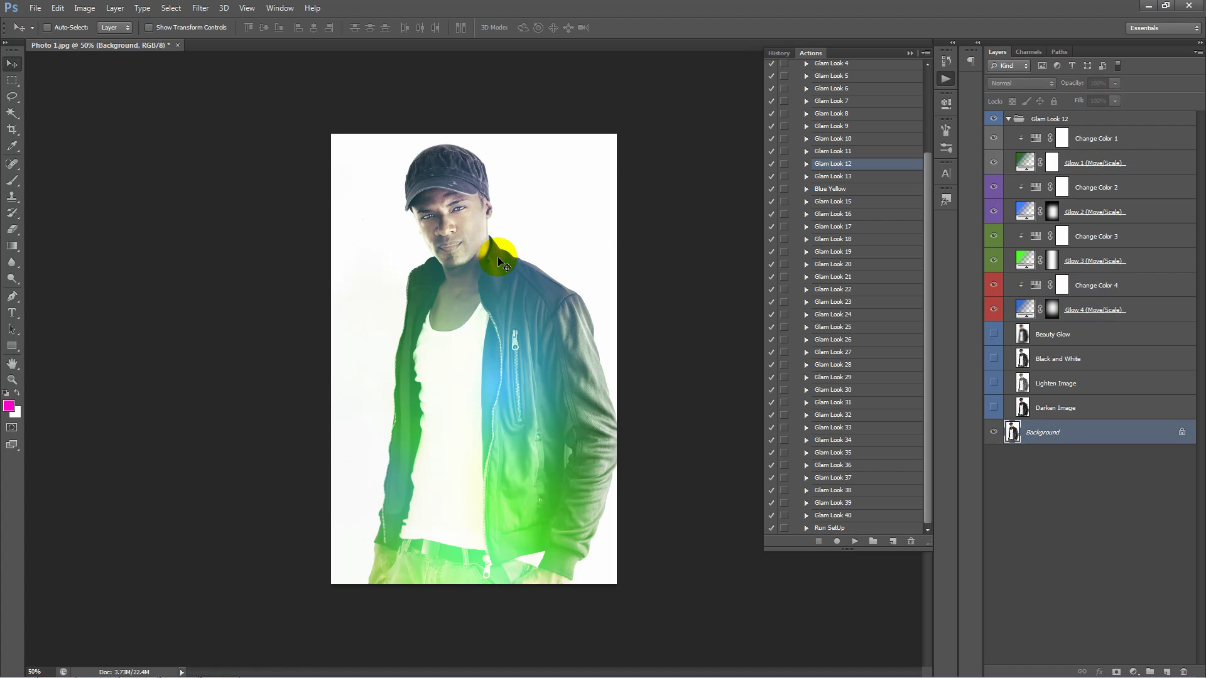
Step: Collapse the Glam Look 12 group and hide it to compare with the original photo
{"action": "left_click", "coordinate": [912, 54]}
{"action": "left_click", "coordinate": [1002, 121]}
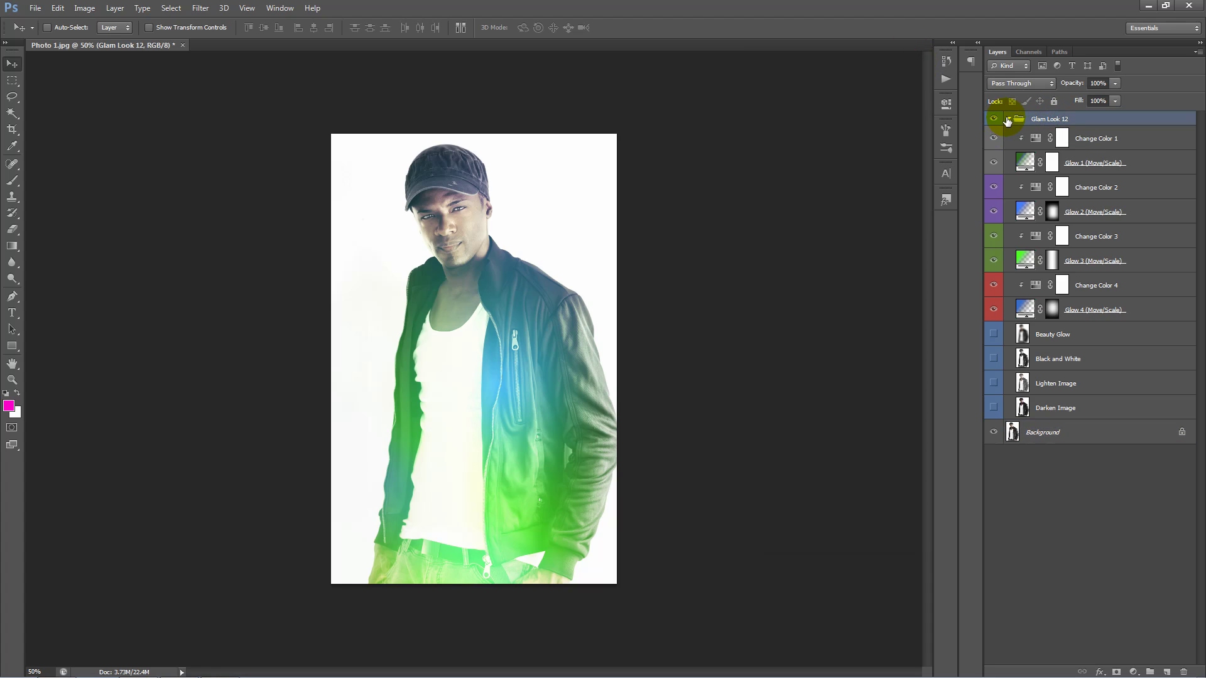
{"action": "left_click", "coordinate": [1008, 119]}
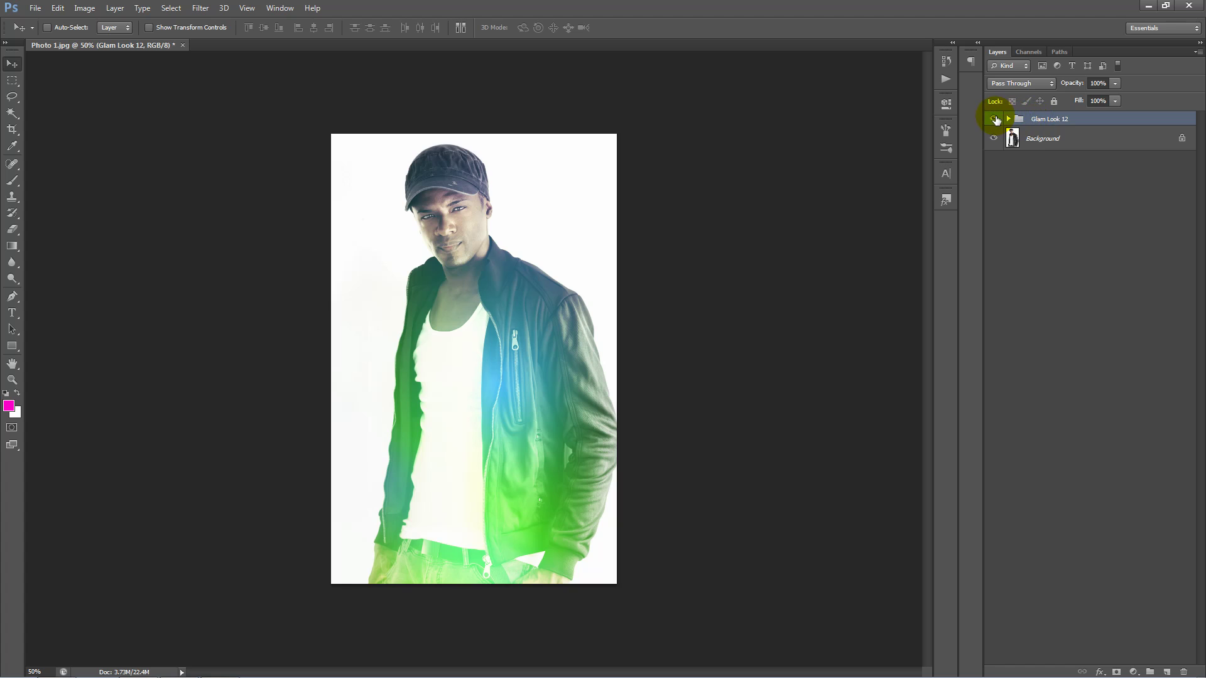
{"action": "left_click", "coordinate": [994, 119]}
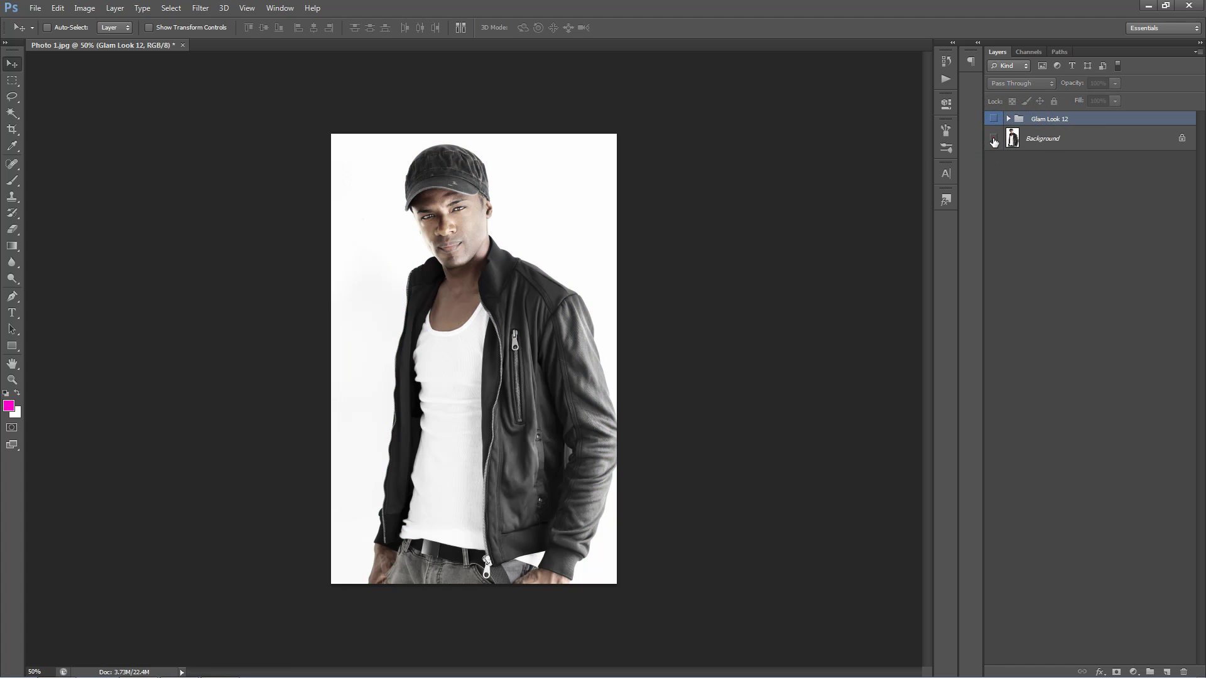
{"action": "left_click", "coordinate": [993, 140]}
{"action": "left_click", "coordinate": [1010, 136]}
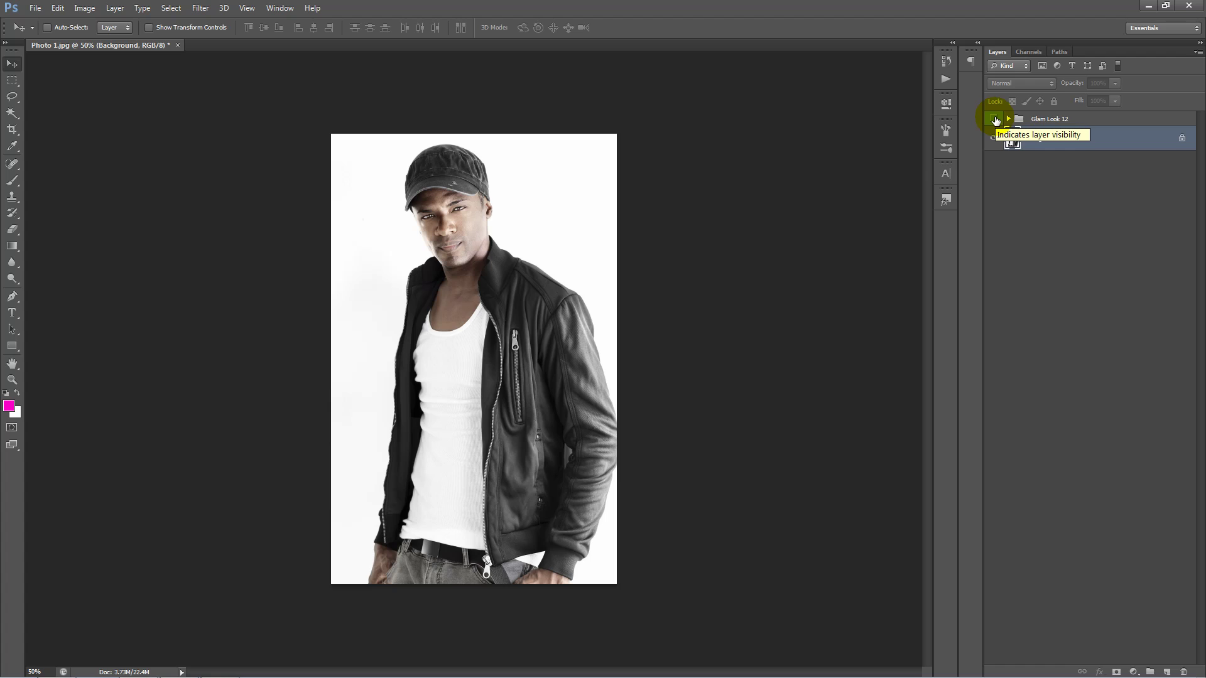
Step: Show the Glam Look 12 glow again, inspect its eight layers, and collapse the group
{"action": "left_click", "coordinate": [995, 119]}
{"action": "left_click", "coordinate": [1009, 119]}
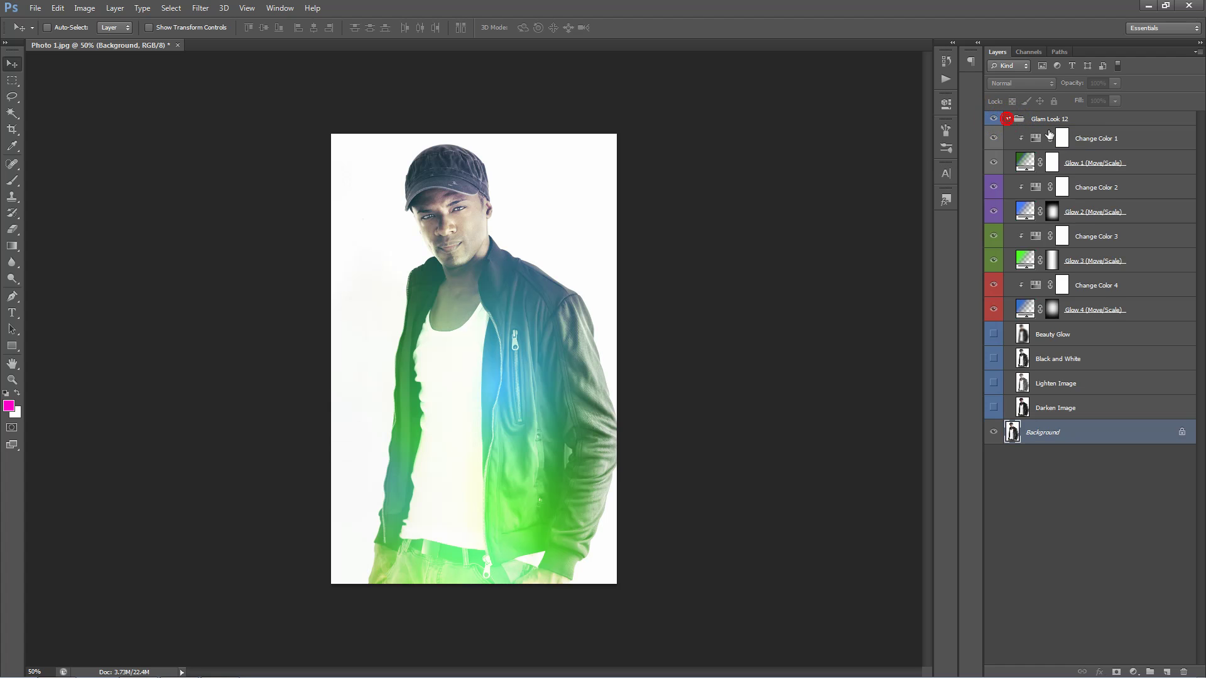
{"action": "left_click", "coordinate": [1094, 312]}
{"action": "left_click", "coordinate": [1076, 143], "text": "shift"}
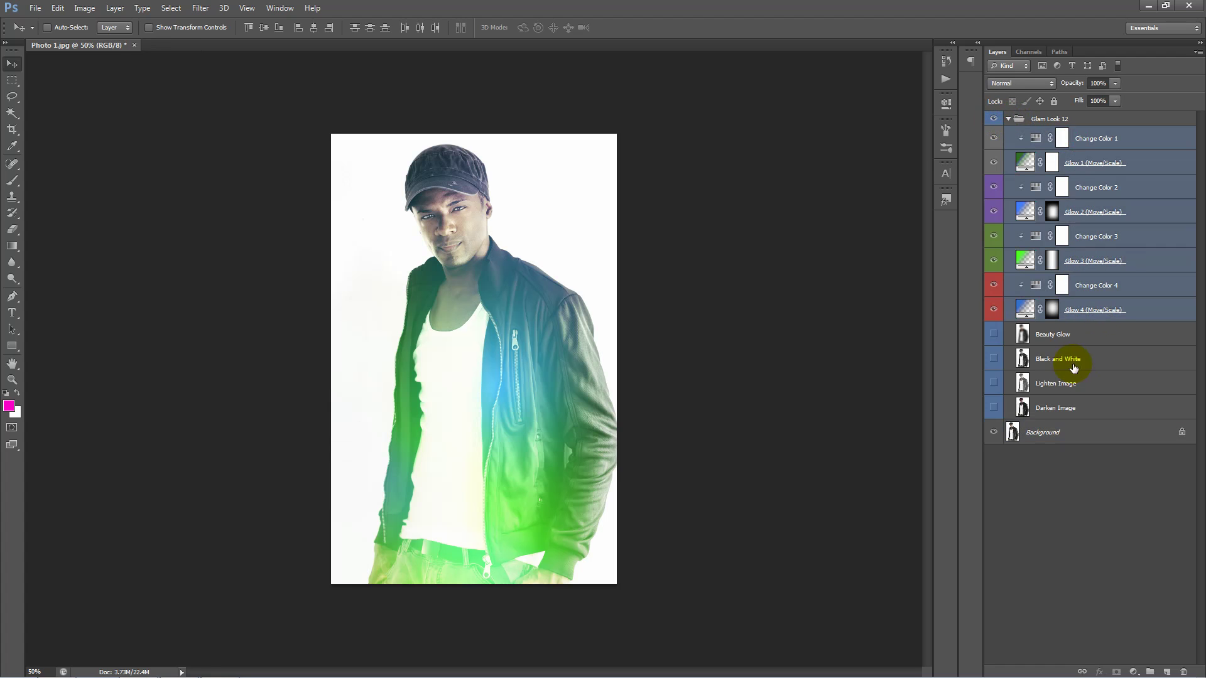
{"action": "left_click", "coordinate": [1044, 441]}
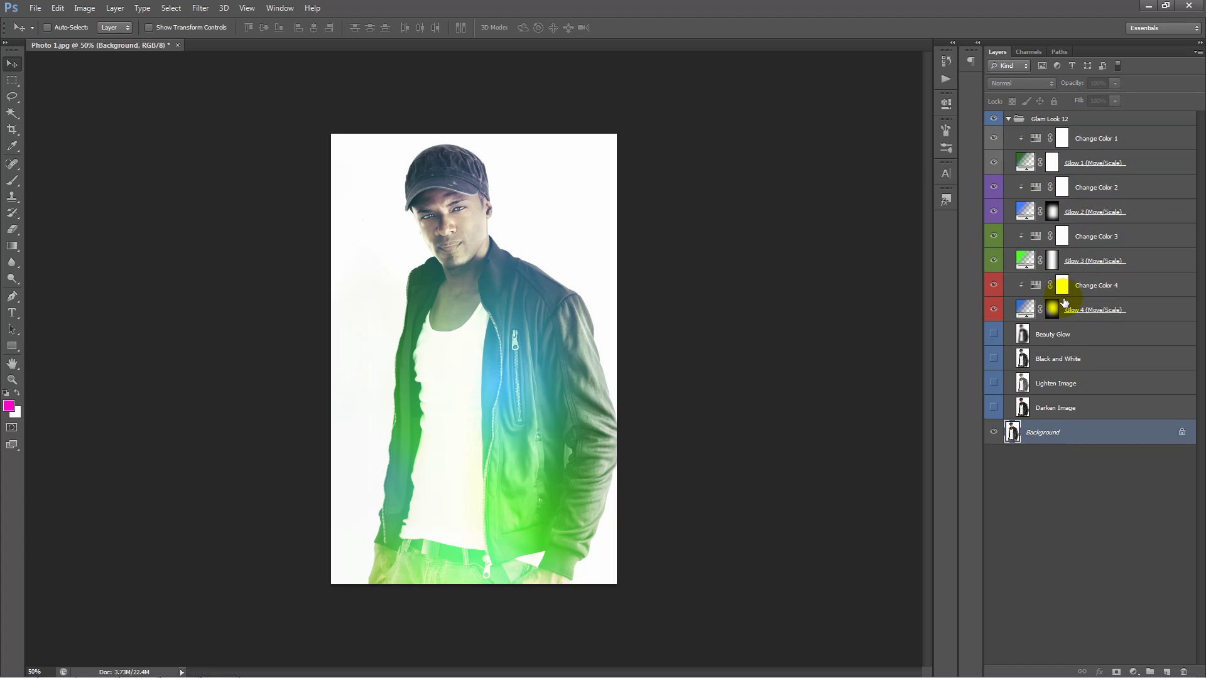
{"action": "left_click", "coordinate": [1008, 119]}
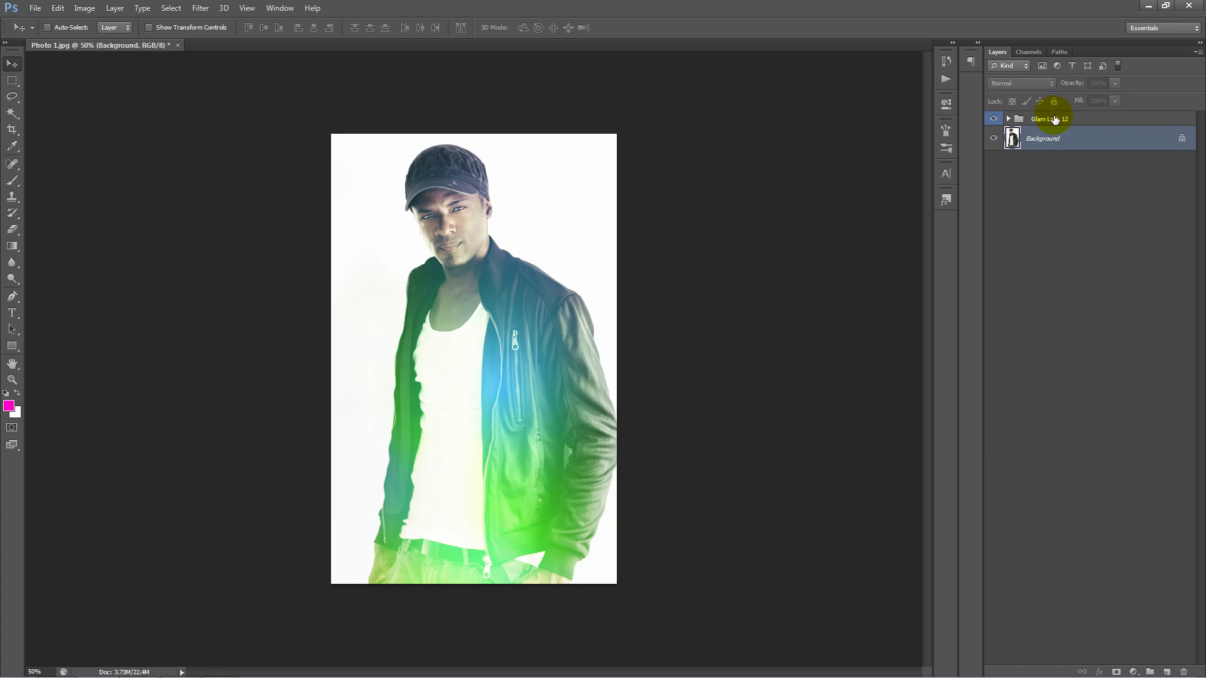
Step: Set the Glam Look 12 group's blend mode to Pass Through
{"action": "left_click", "coordinate": [1053, 119]}
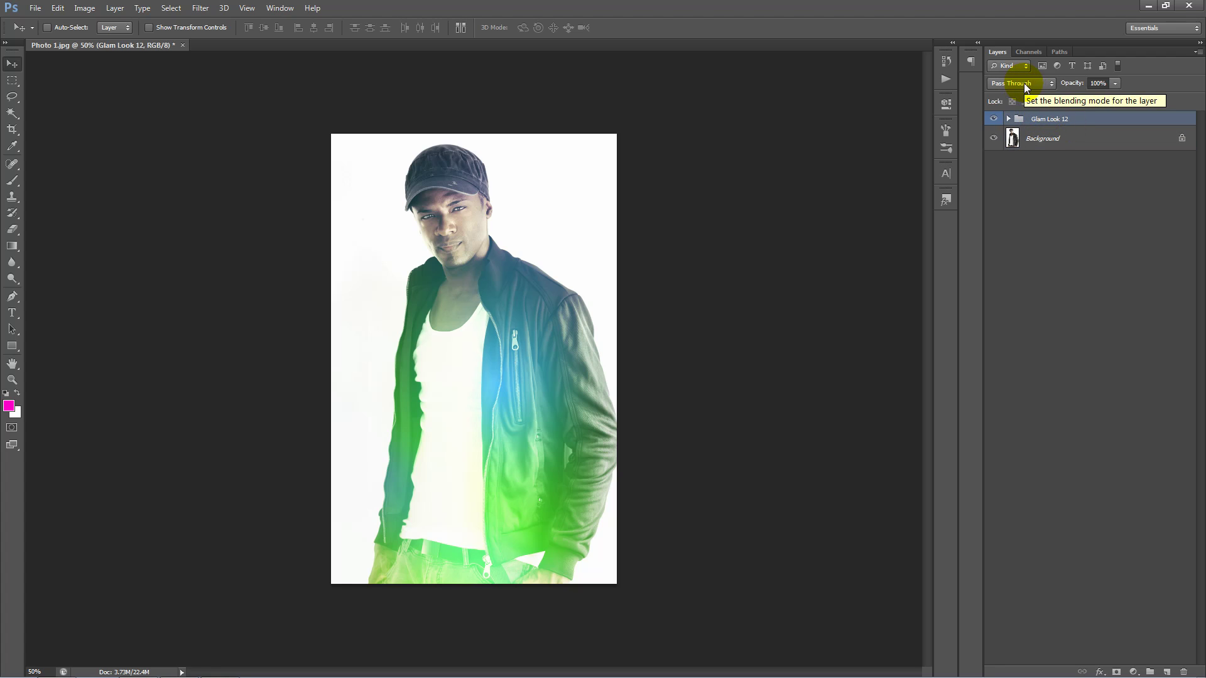
{"action": "left_click", "coordinate": [1025, 85]}
{"action": "left_click", "coordinate": [1029, 118]}
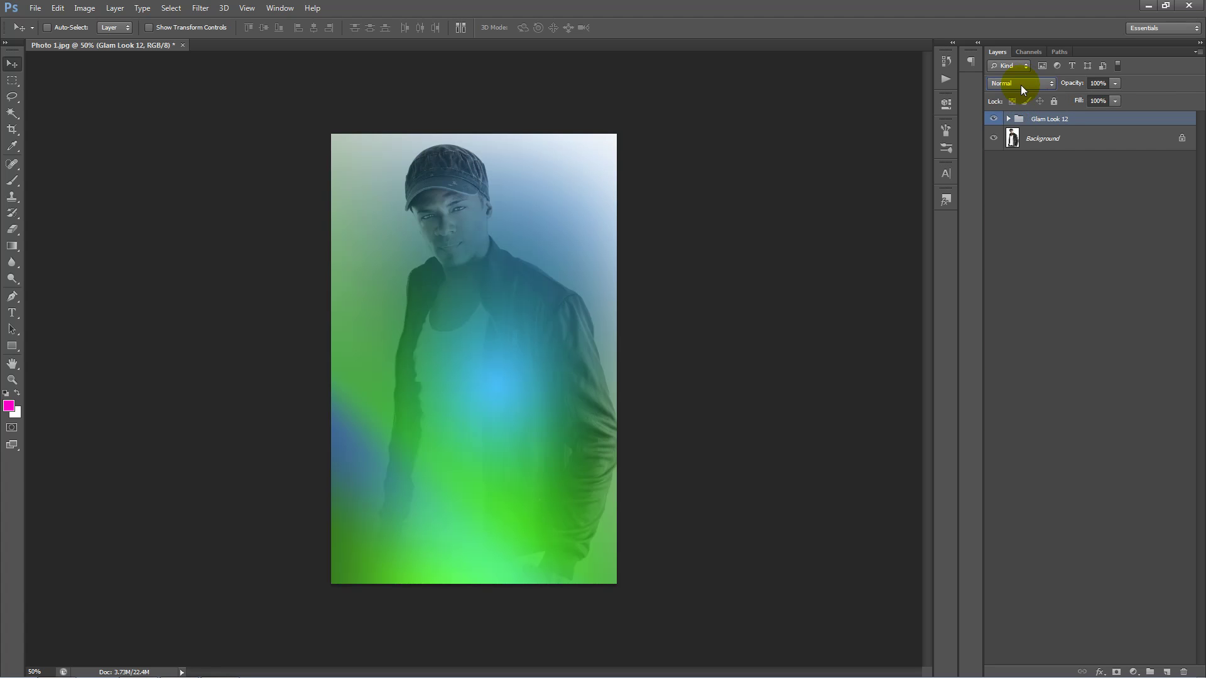
{"action": "scroll", "coordinate": [1020, 85], "scroll_direction": "down", "scroll_amount": 4}
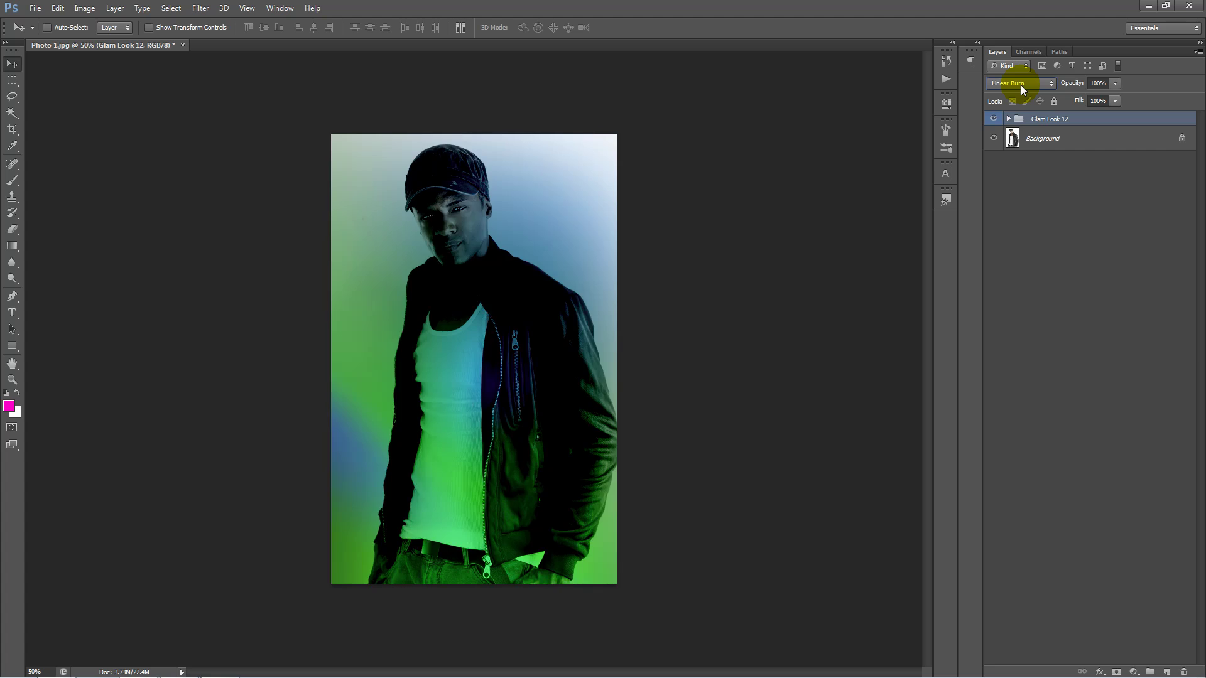
{"action": "scroll", "coordinate": [1021, 85], "scroll_direction": "down", "scroll_amount": 5}
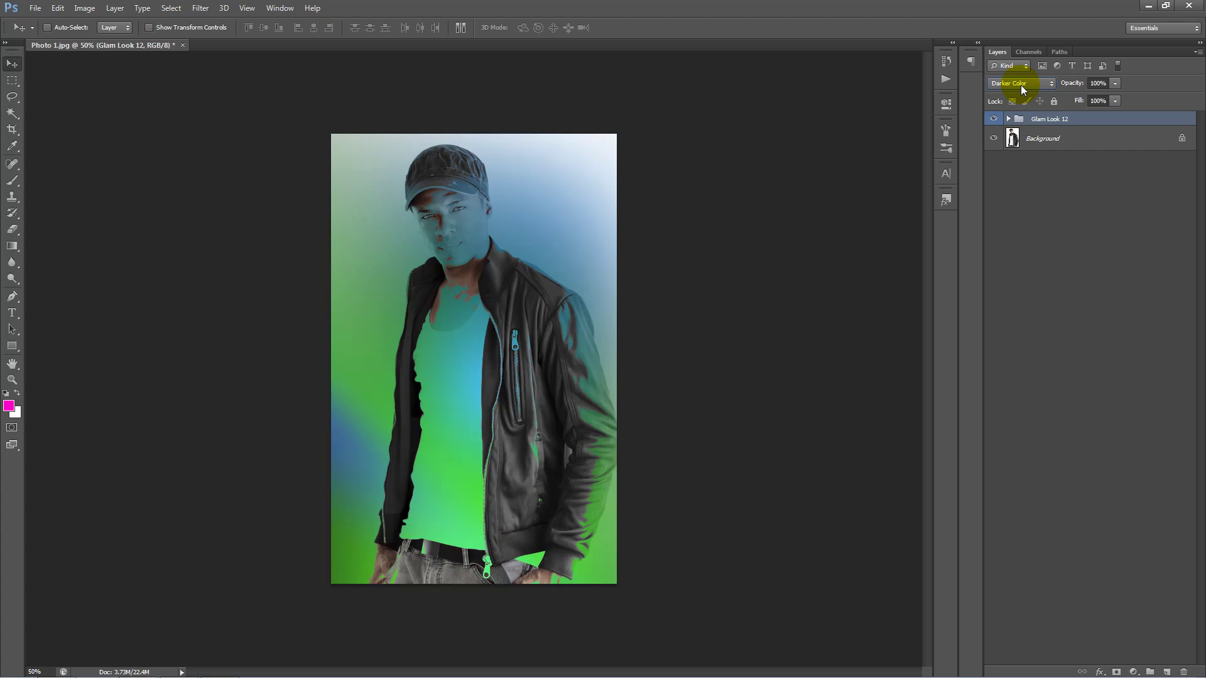
{"action": "scroll", "coordinate": [1020, 84], "scroll_direction": "down", "scroll_amount": 4}
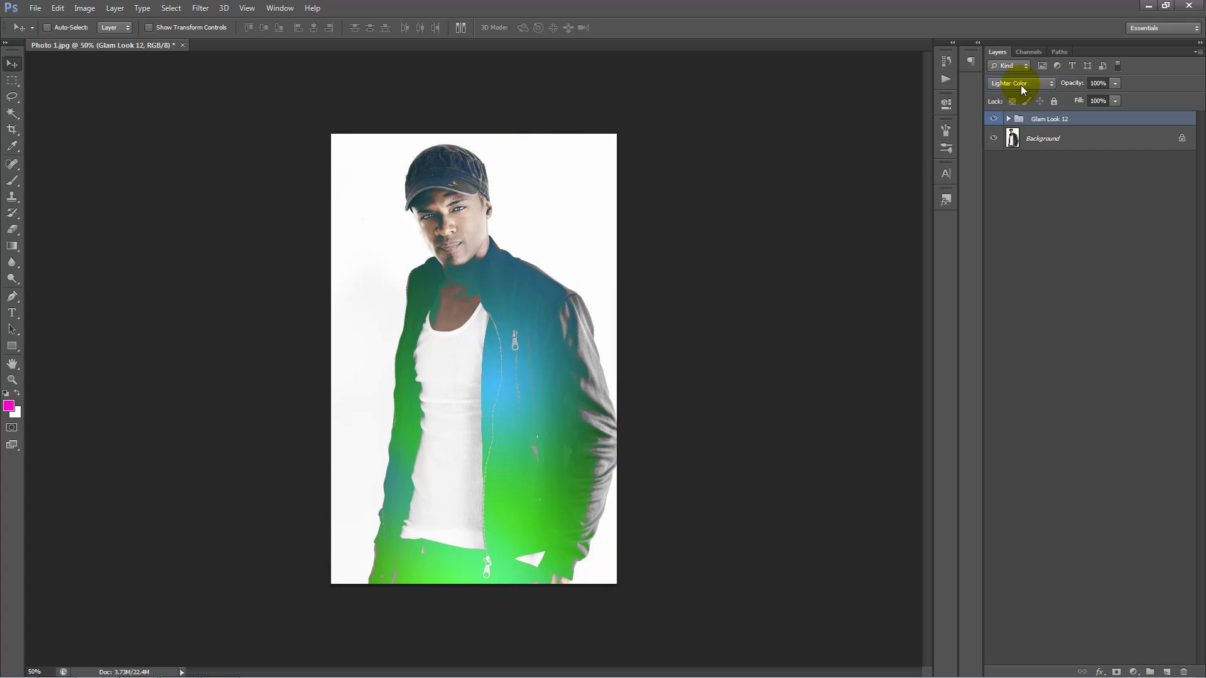
{"action": "scroll", "coordinate": [1020, 85], "scroll_direction": "down", "scroll_amount": 1}
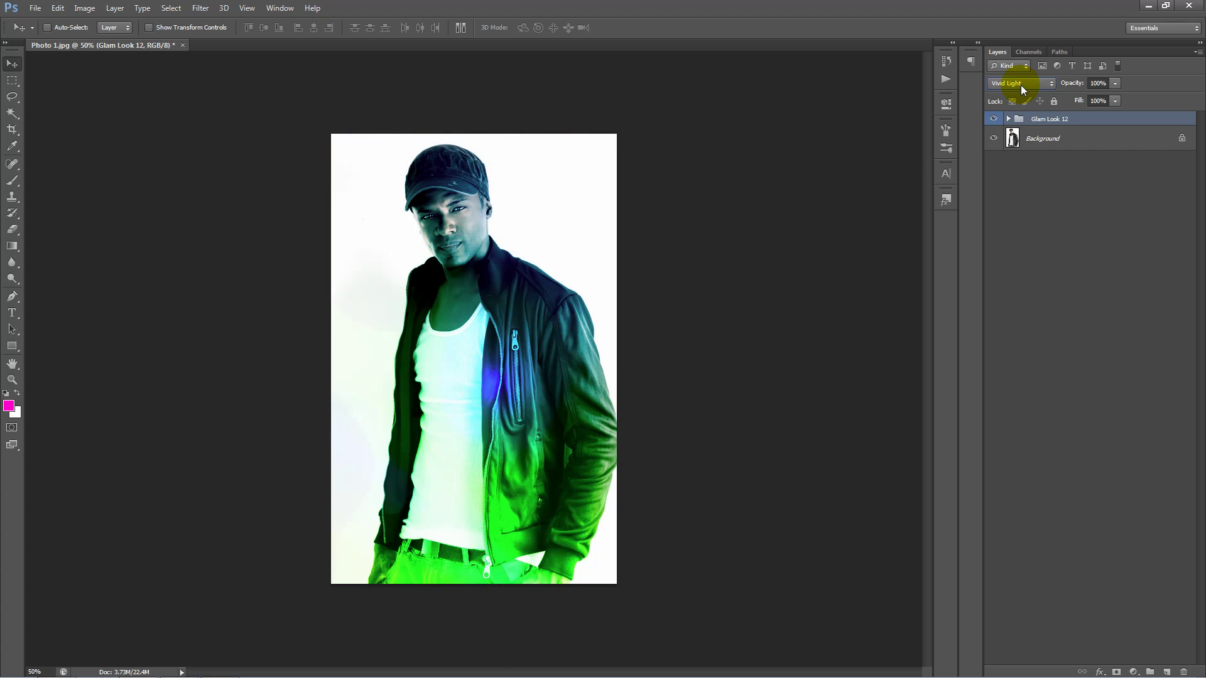
{"action": "scroll", "coordinate": [1031, 85], "scroll_direction": "down", "scroll_amount": 5}
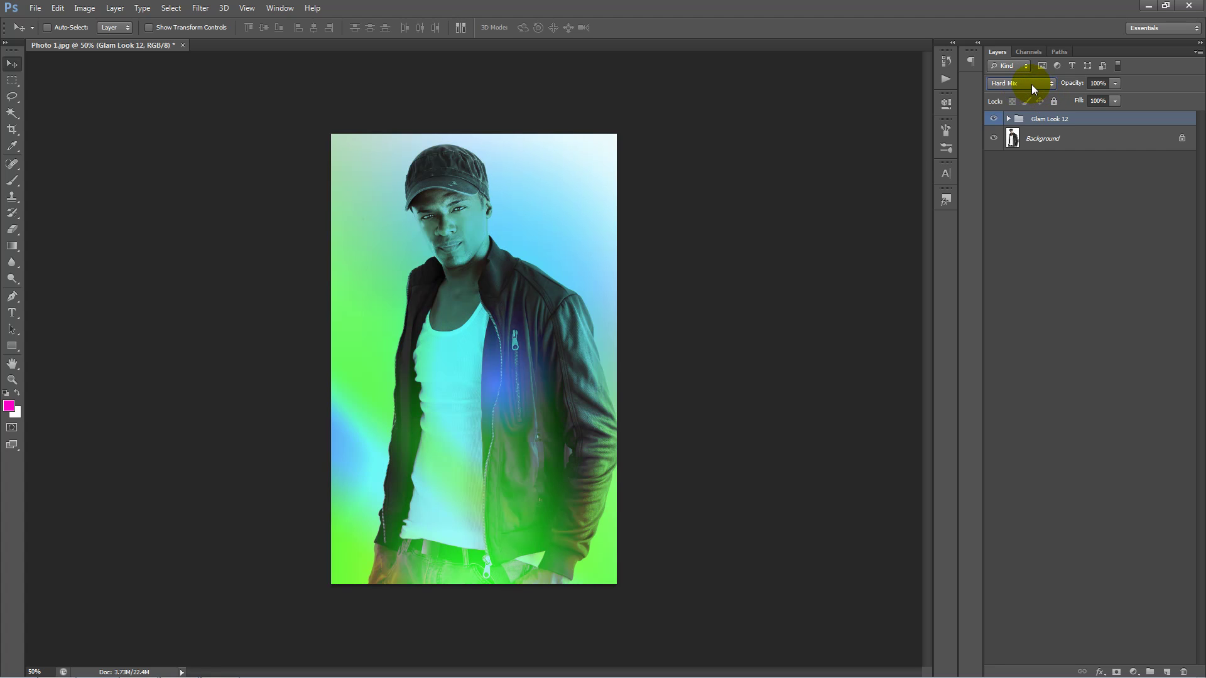
{"action": "scroll", "coordinate": [1031, 85], "scroll_direction": "down", "scroll_amount": 3}
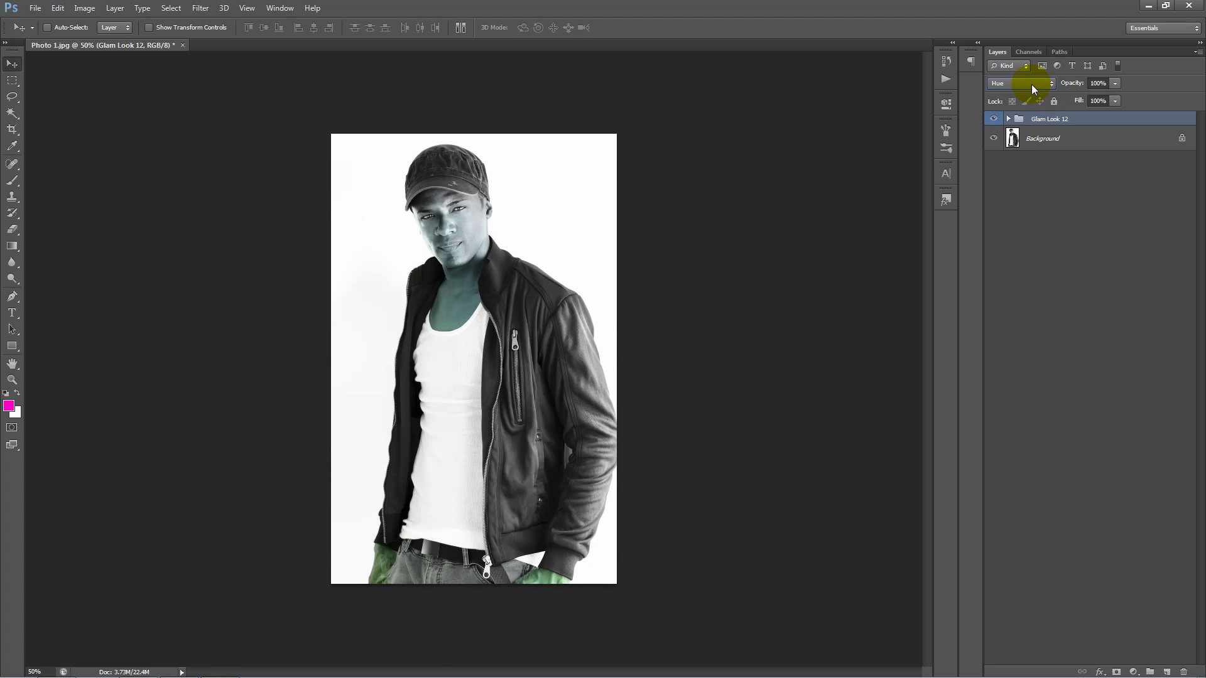
{"action": "scroll", "coordinate": [1031, 84], "scroll_direction": "down", "scroll_amount": 1}
{"action": "left_click", "coordinate": [1031, 84]}
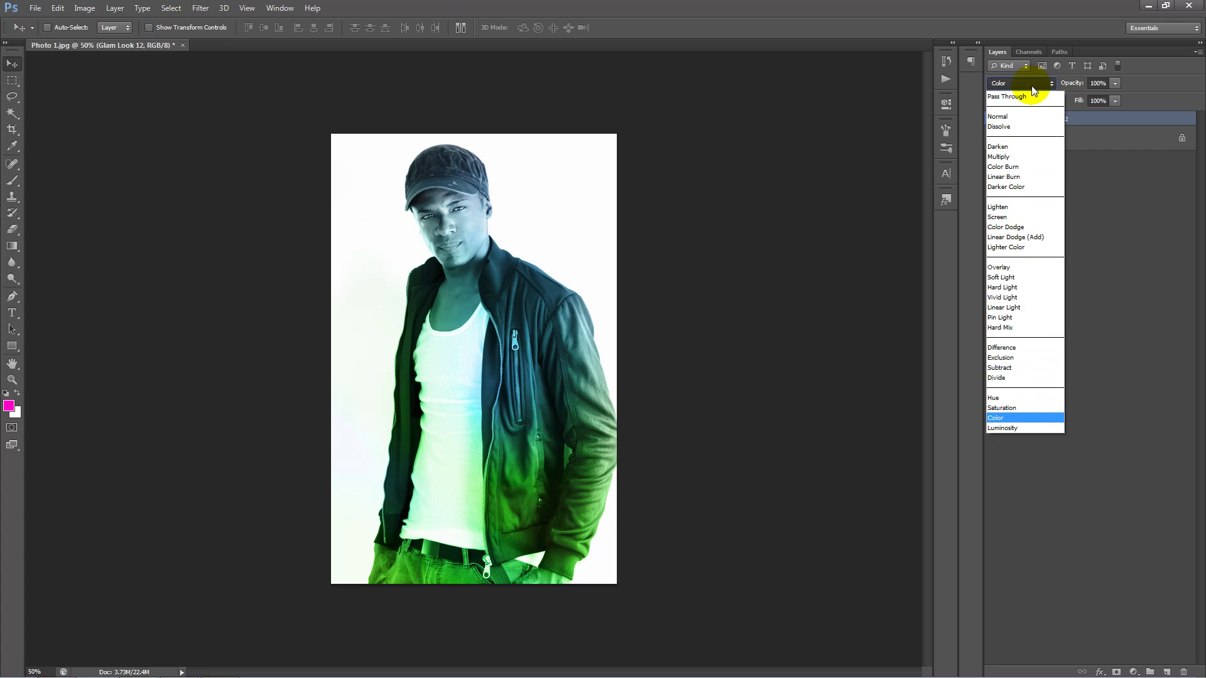
{"action": "left_click", "coordinate": [1031, 97]}
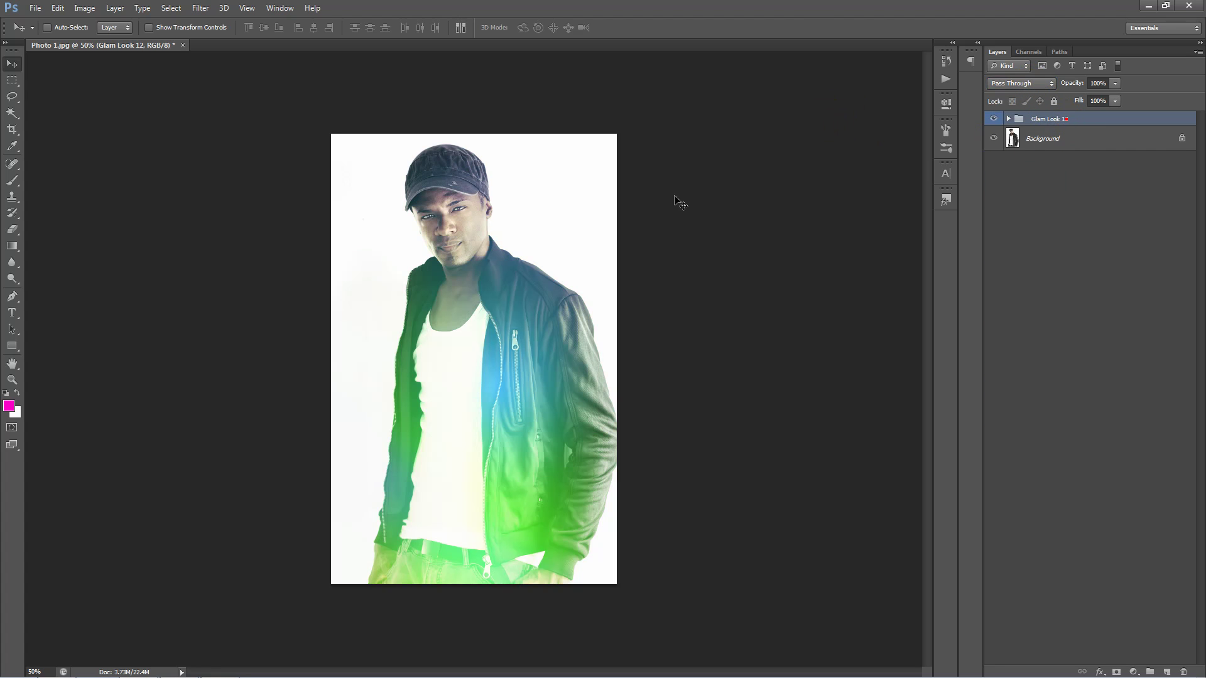
Step: Drag the group's green-blue glow across the photo toward his side and right shoulder
{"action": "left_click_drag", "start_coordinate": [454, 397], "coordinate": [495, 216]}
{"action": "left_click_drag", "start_coordinate": [562, 327], "coordinate": [576, 277]}
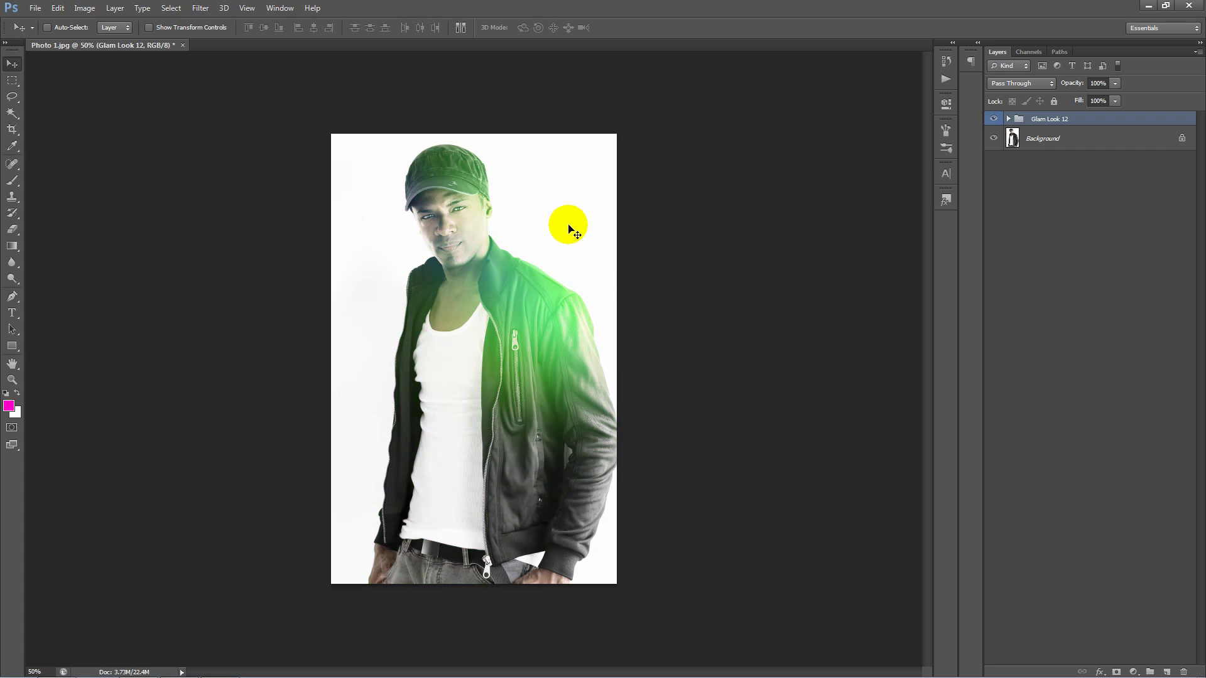
{"action": "left_click_drag", "start_coordinate": [571, 232], "coordinate": [539, 559]}
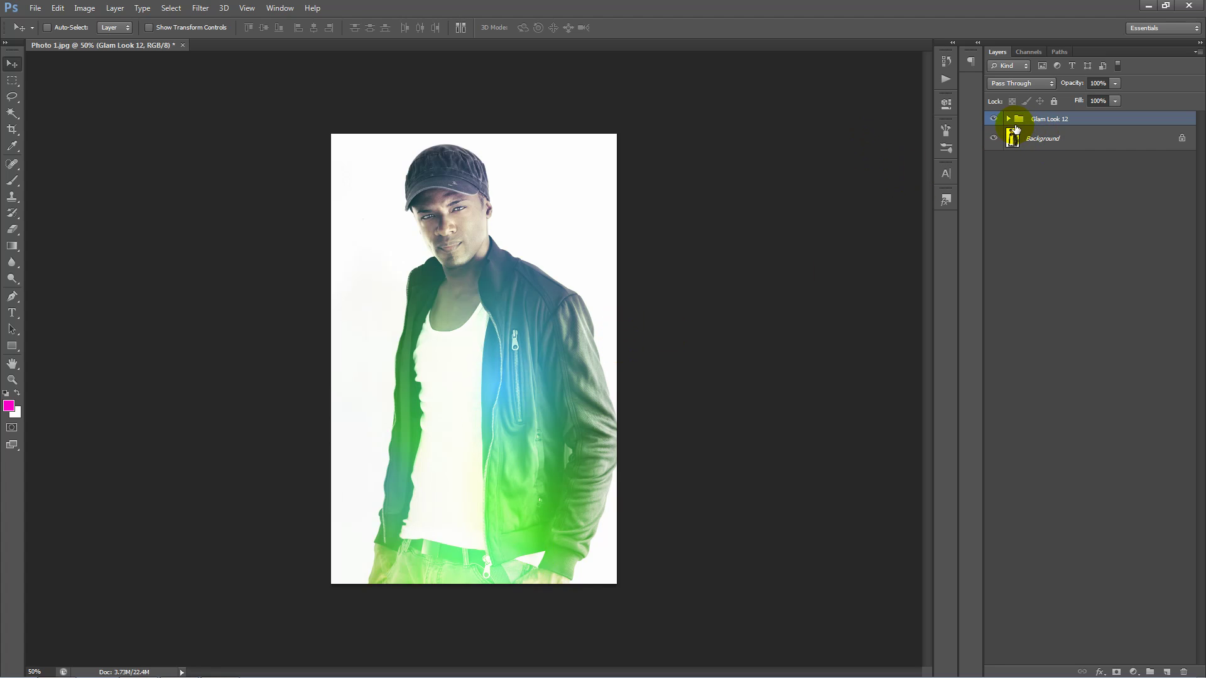
Step: Expand the Glam Look 12 group and select through Change Color 1–2 and Glow 1–2
{"action": "left_click", "coordinate": [1009, 120]}
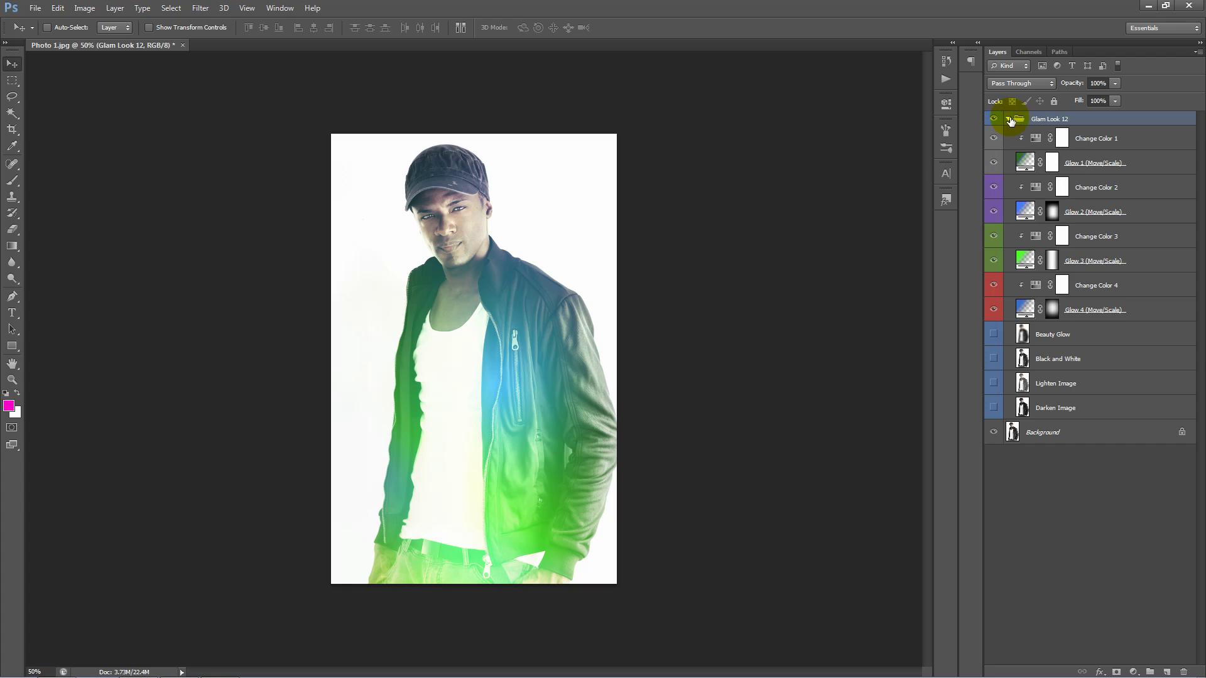
{"action": "left_click", "coordinate": [1090, 138]}
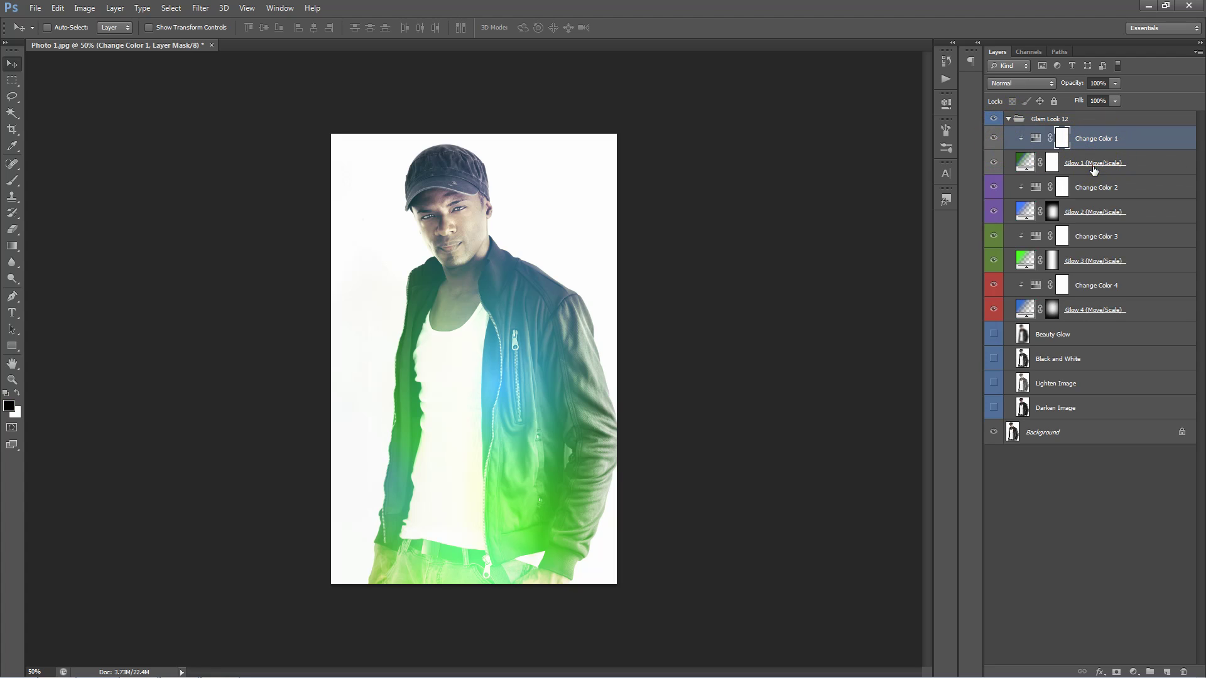
{"action": "left_click", "coordinate": [1094, 164]}
{"action": "left_click", "coordinate": [1103, 190]}
{"action": "left_click", "coordinate": [1103, 211]}
{"action": "left_click", "coordinate": [1096, 139]}
{"action": "left_click", "coordinate": [1098, 163], "text": "shift"}
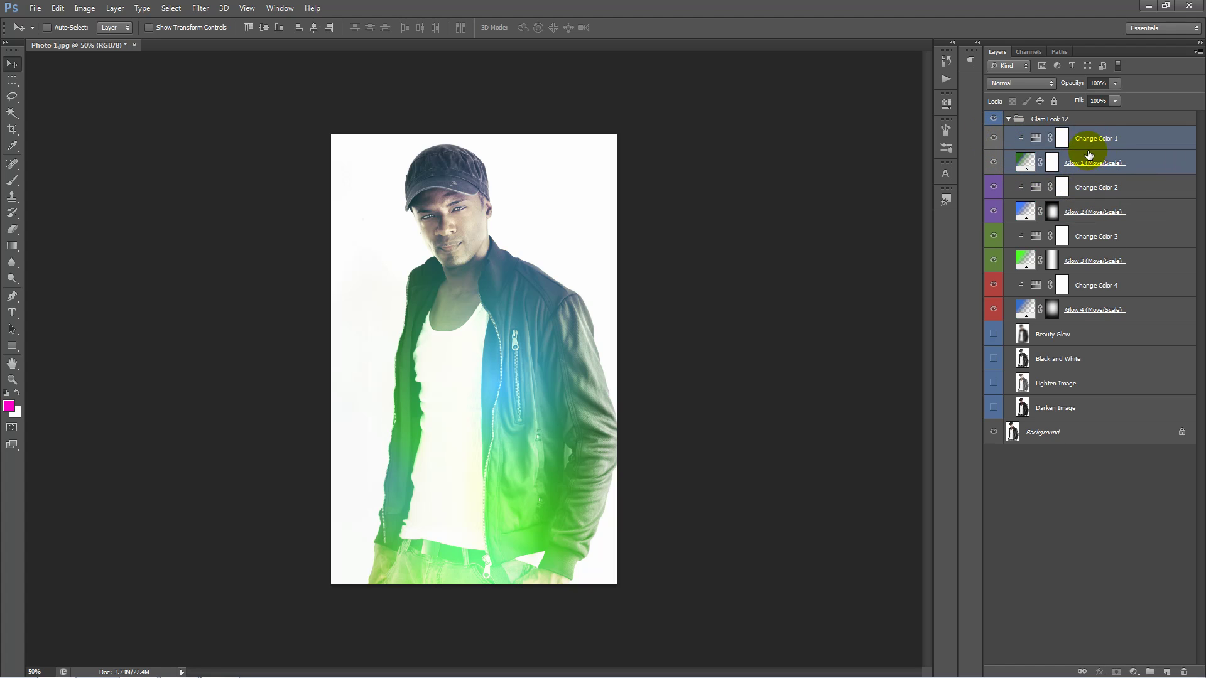
{"action": "left_click", "coordinate": [1063, 138]}
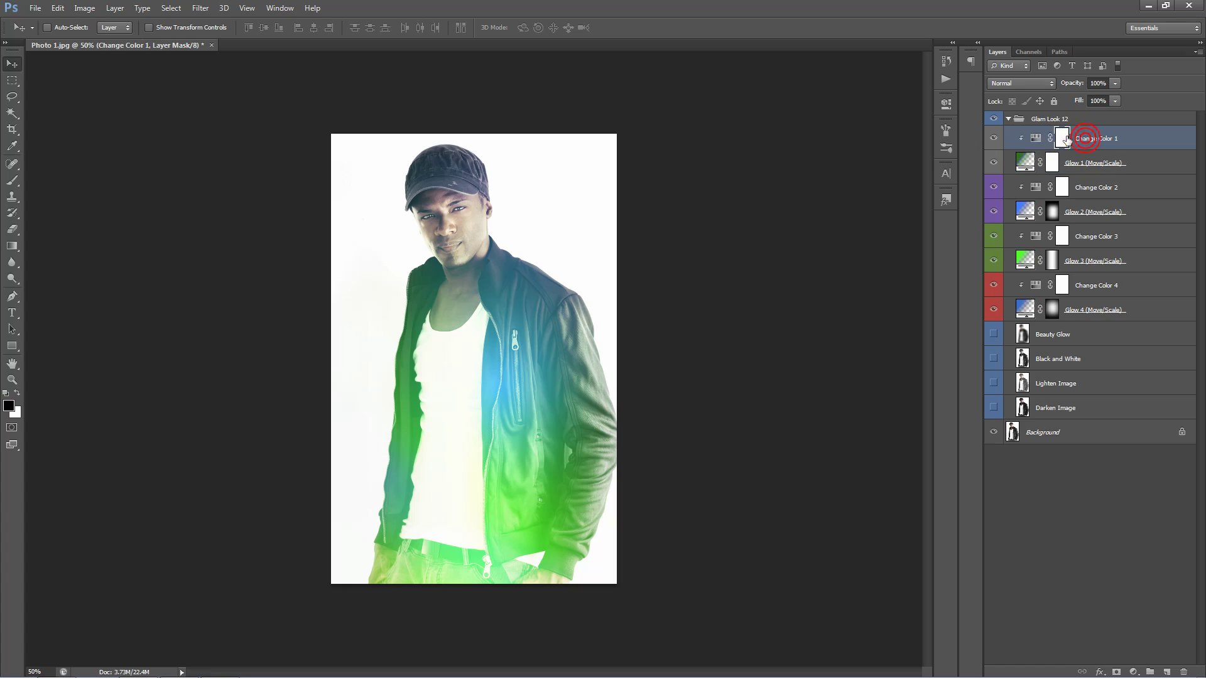
{"action": "left_click", "coordinate": [1036, 141]}
Step: Toggle Glow 1's visibility repeatedly to compare its effect, leaving it visible
{"action": "left_click", "coordinate": [1019, 166]}
{"action": "left_click", "coordinate": [994, 164]}
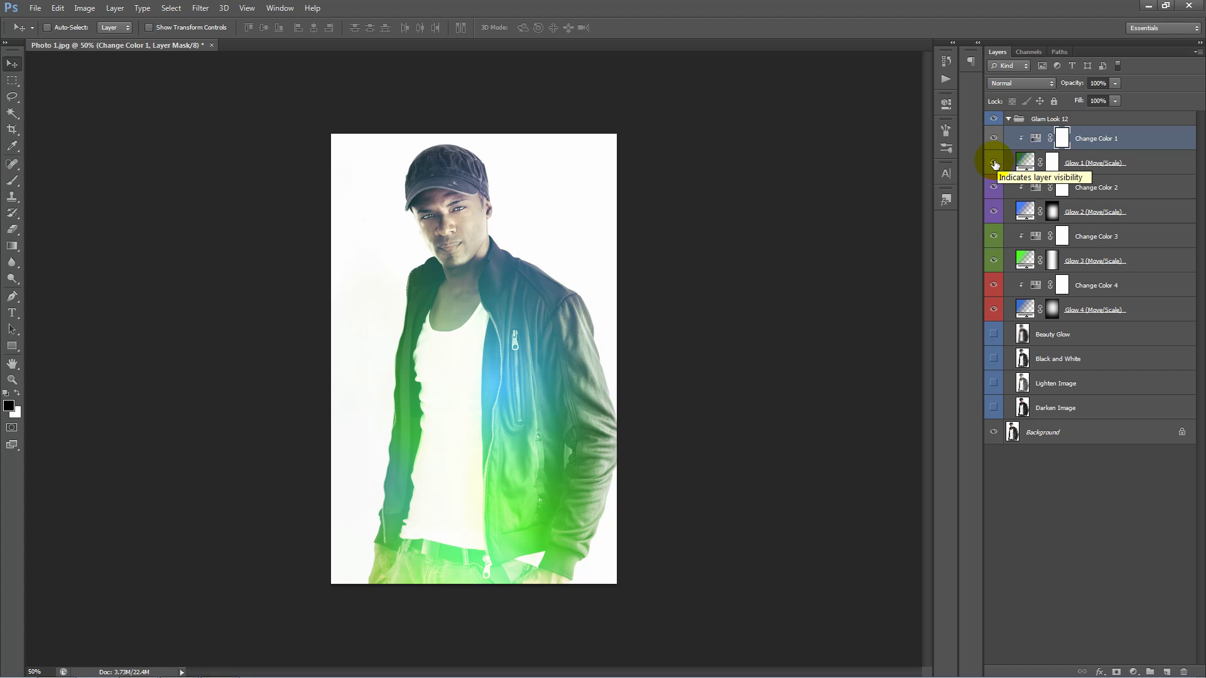
{"action": "left_click", "coordinate": [995, 164]}
{"action": "left_click", "coordinate": [994, 164]}
{"action": "left_click", "coordinate": [995, 164]}
{"action": "left_click", "coordinate": [994, 164]}
{"action": "left_click", "coordinate": [994, 163]}
{"action": "left_click", "coordinate": [994, 164]}
{"action": "left_click", "coordinate": [995, 164]}
{"action": "left_click", "coordinate": [994, 164]}
{"action": "left_click", "coordinate": [995, 164]}
{"action": "left_click", "coordinate": [994, 164]}
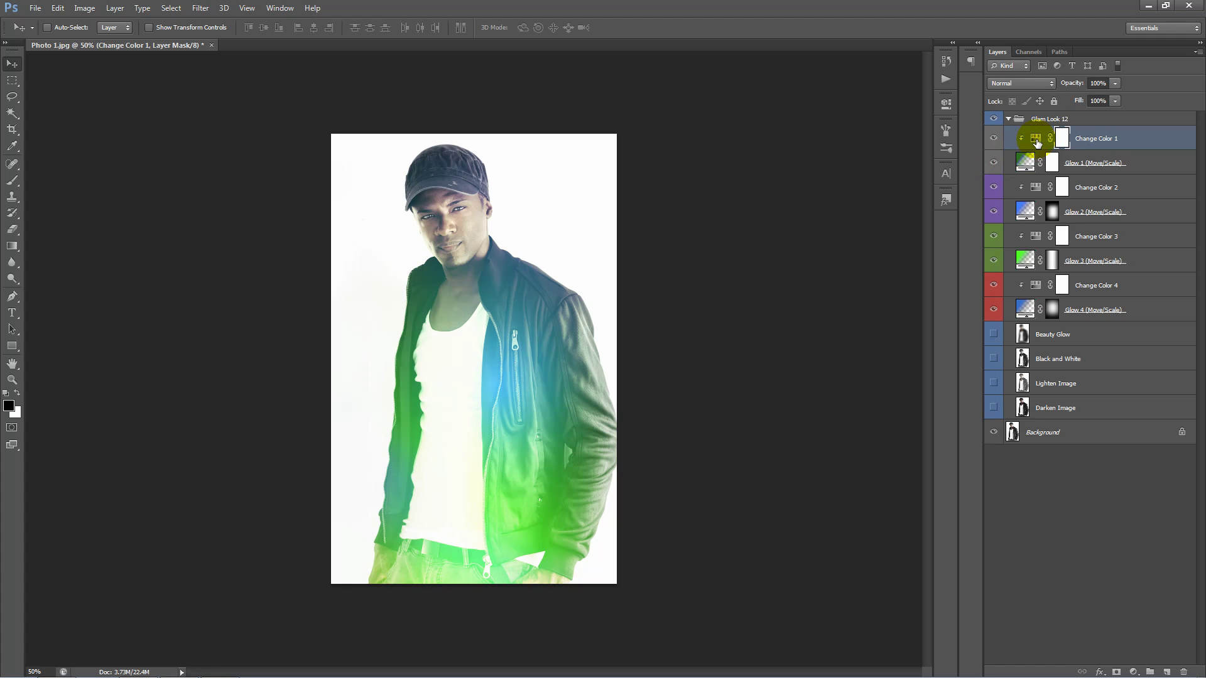
Step: Set Change Color 1's Hue/Saturation to Hue −46, Saturation −1, Lightness +1
{"action": "double_click", "coordinate": [1036, 140]}
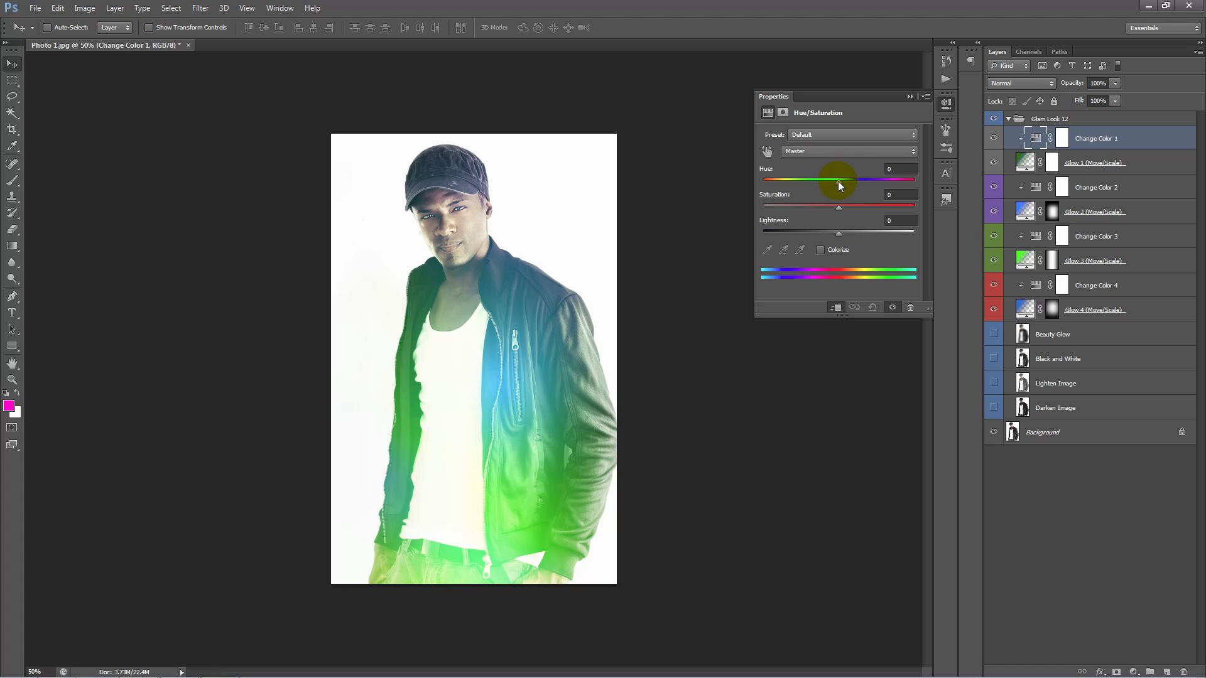
{"action": "left_click_drag", "start_coordinate": [838, 181], "coordinate": [809, 180]}
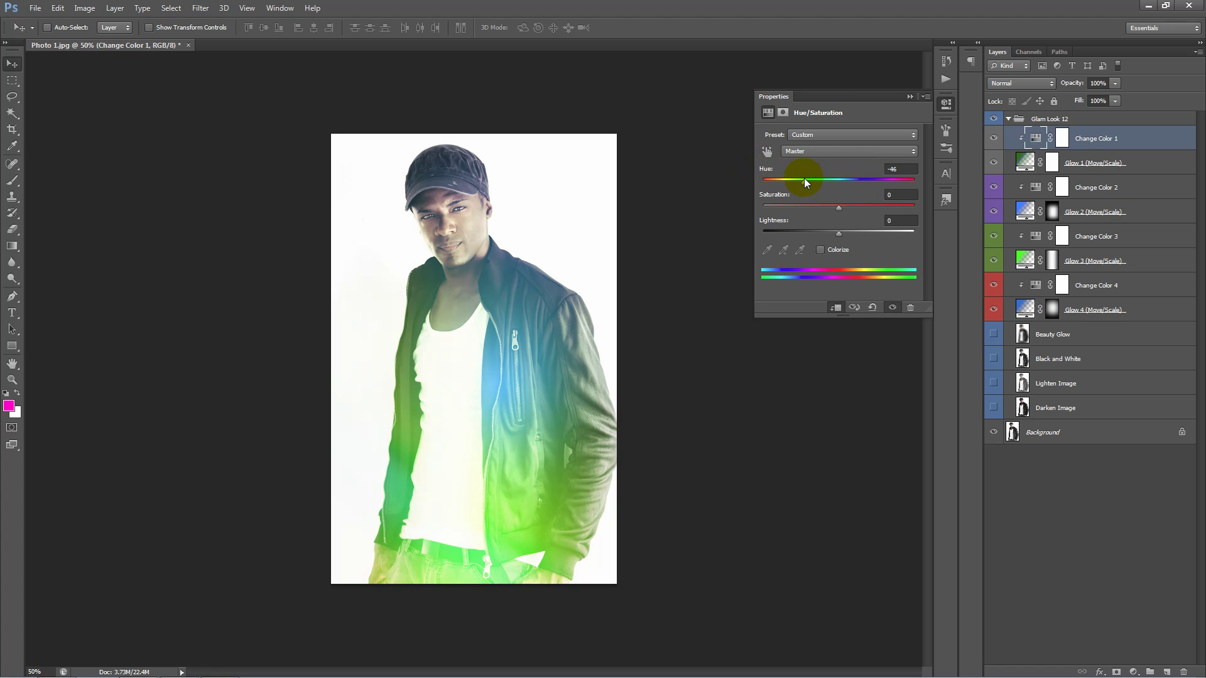
{"action": "left_click_drag", "start_coordinate": [866, 207], "coordinate": [843, 239]}
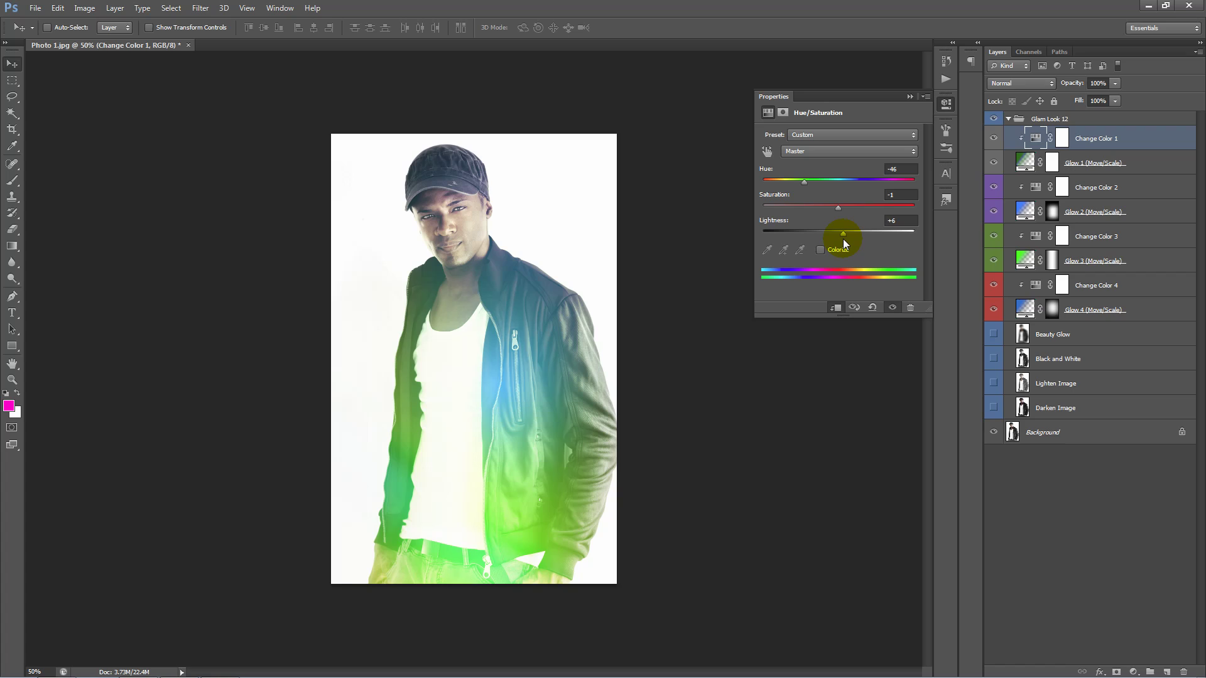
{"action": "left_click", "coordinate": [909, 97]}
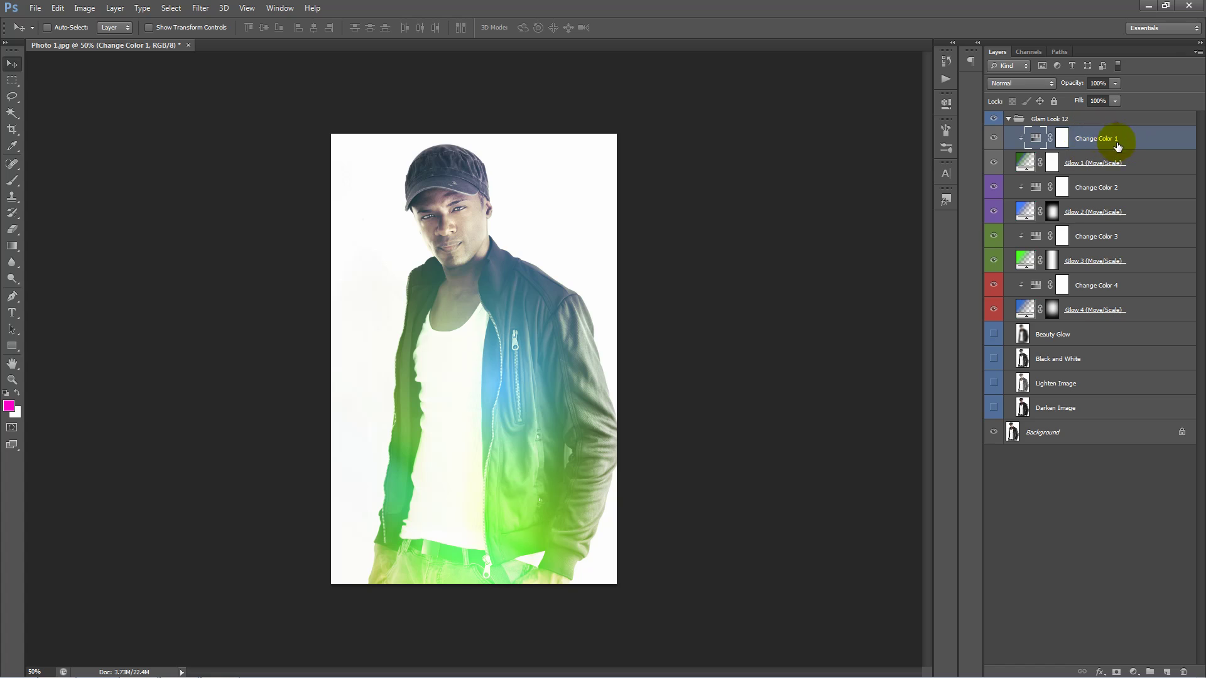
{"action": "left_click", "coordinate": [1020, 84]}
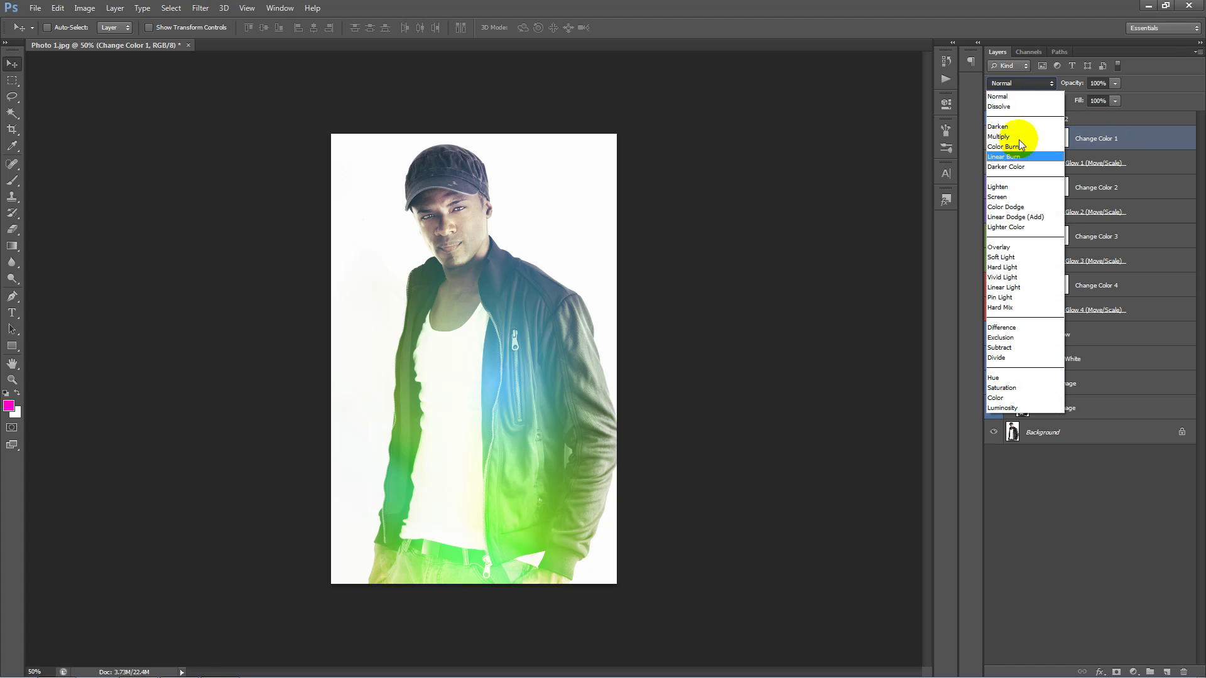
{"action": "left_click", "coordinate": [1016, 247]}
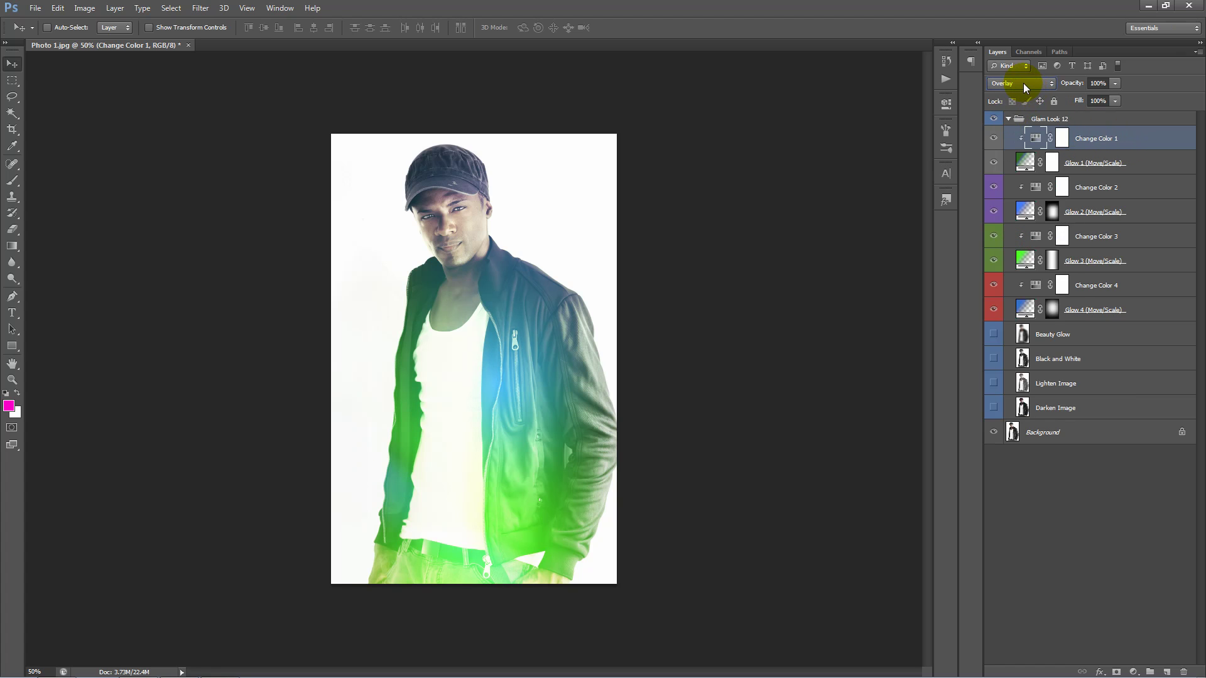
{"action": "scroll", "coordinate": [1023, 82], "scroll_direction": "down", "scroll_amount": 7}
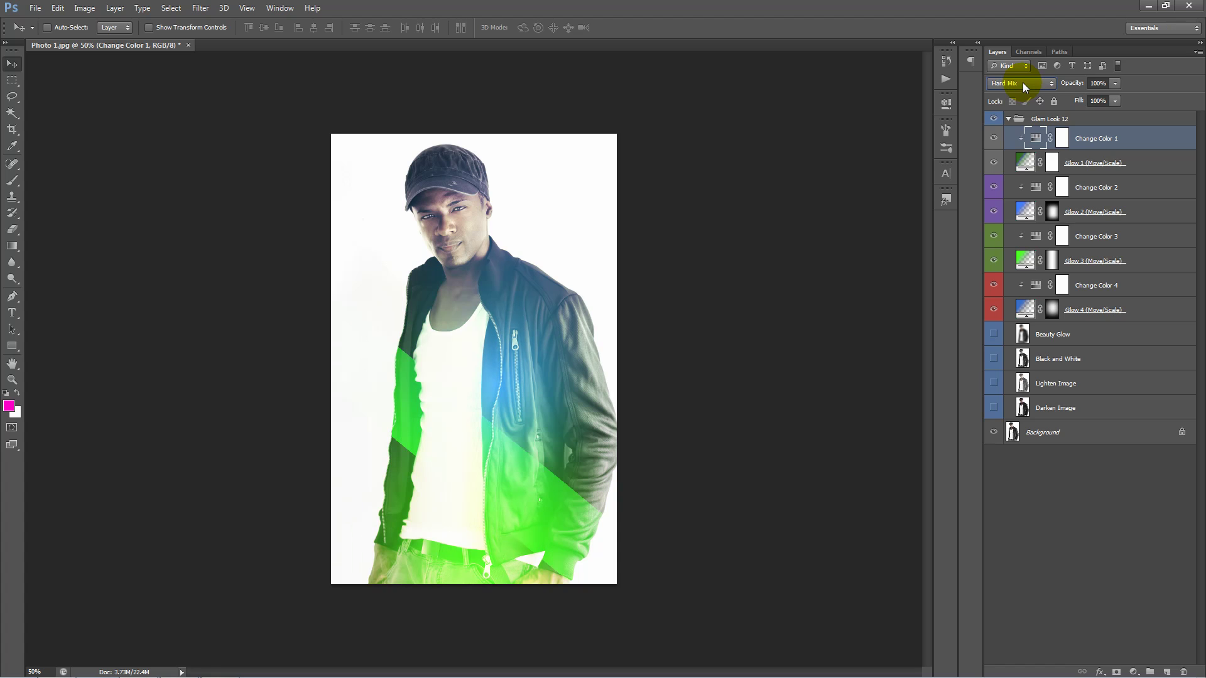
{"action": "scroll", "coordinate": [1023, 82], "scroll_direction": "down", "scroll_amount": 3}
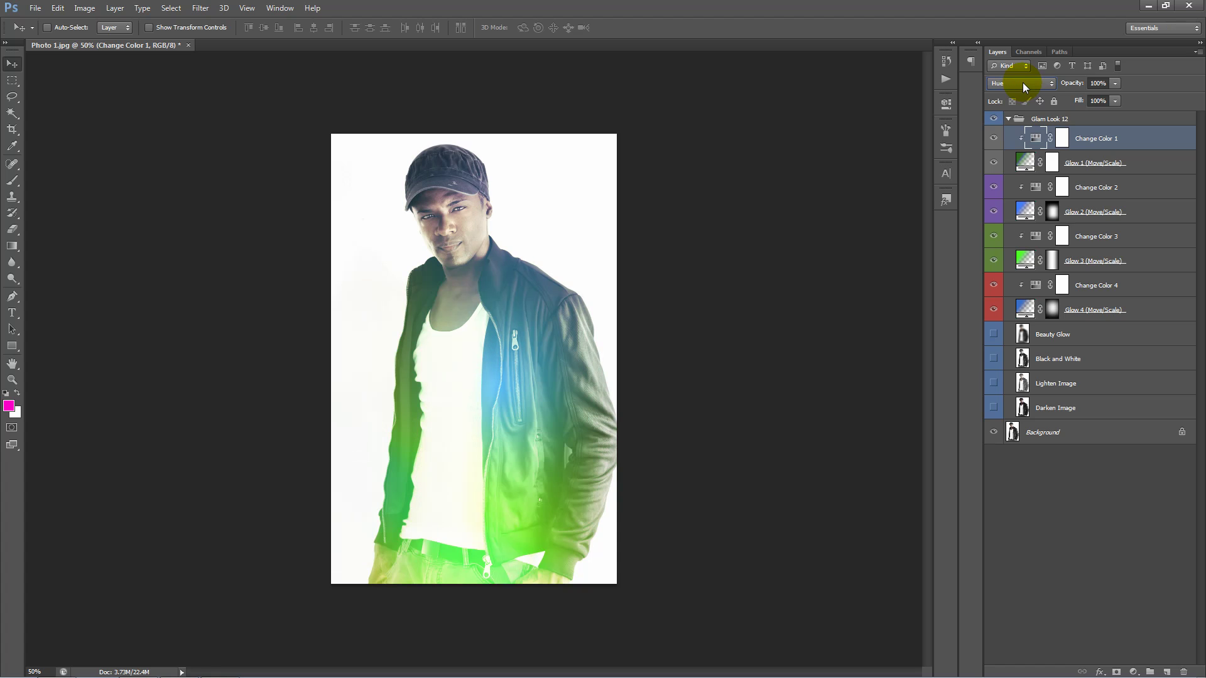
{"action": "scroll", "coordinate": [1023, 82], "scroll_direction": "down", "scroll_amount": 1}
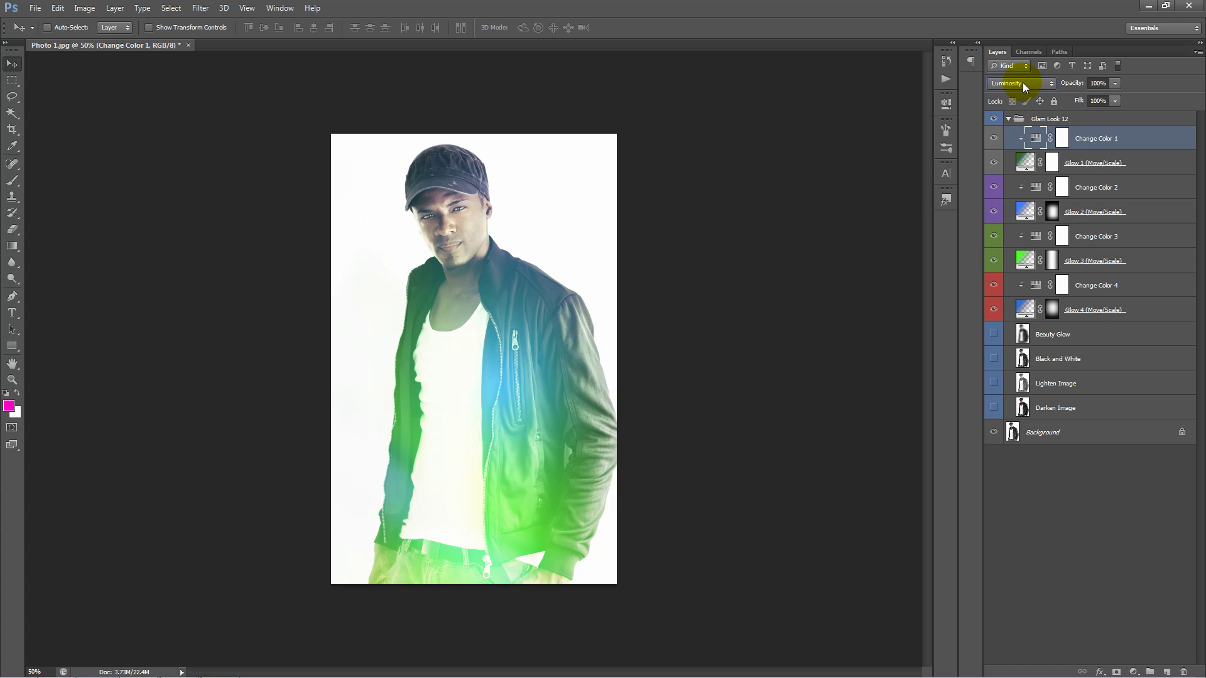
{"action": "left_click", "coordinate": [1009, 85]}
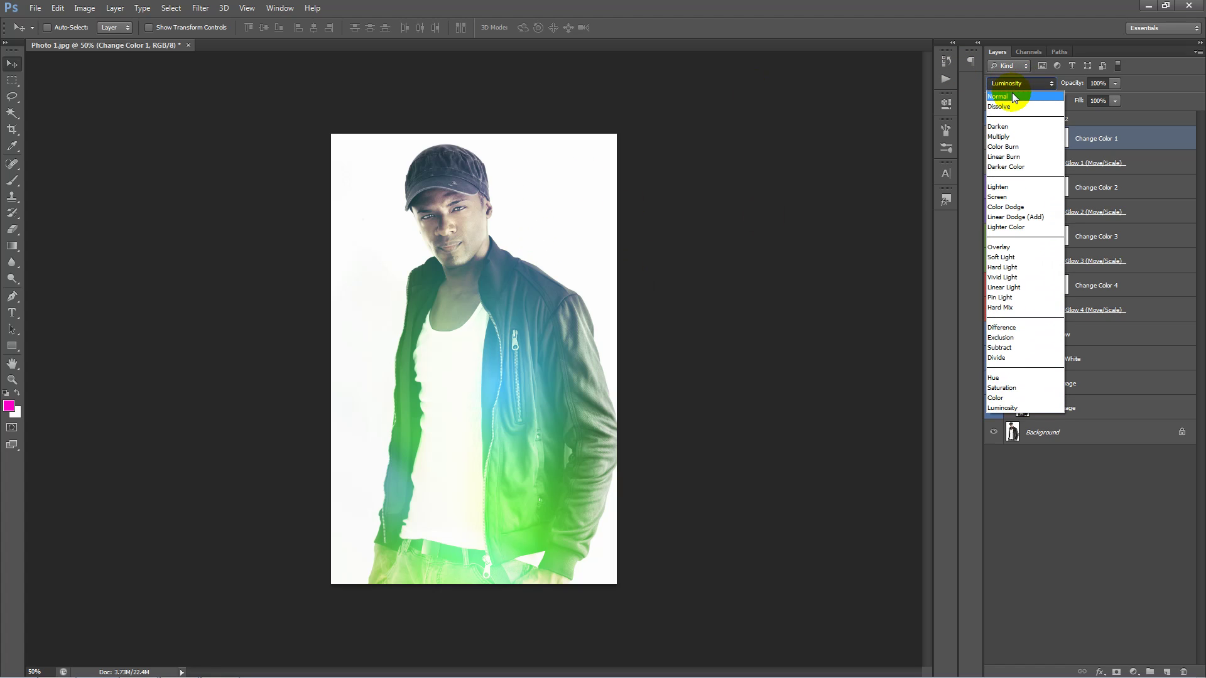
{"action": "left_click", "coordinate": [1012, 96]}
{"action": "left_click", "coordinate": [789, 130]}
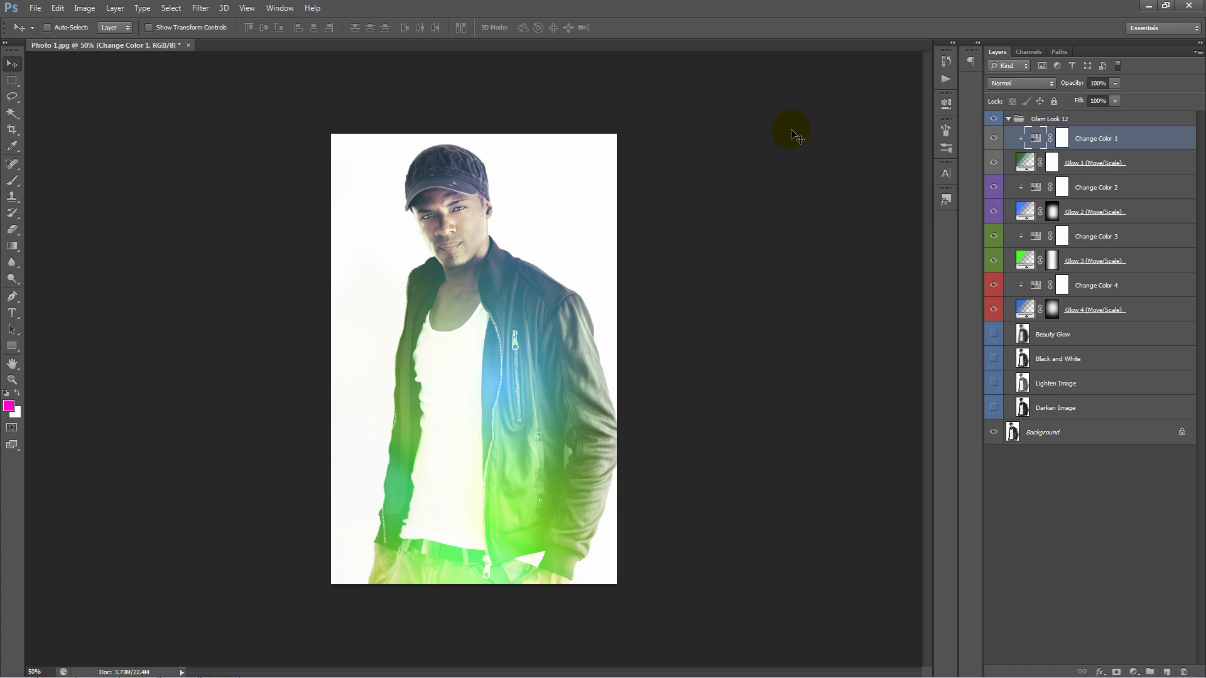
Step: Select Glow 1 and toggle its visibility to compare the glow's effect
{"action": "left_click", "coordinate": [1092, 165]}
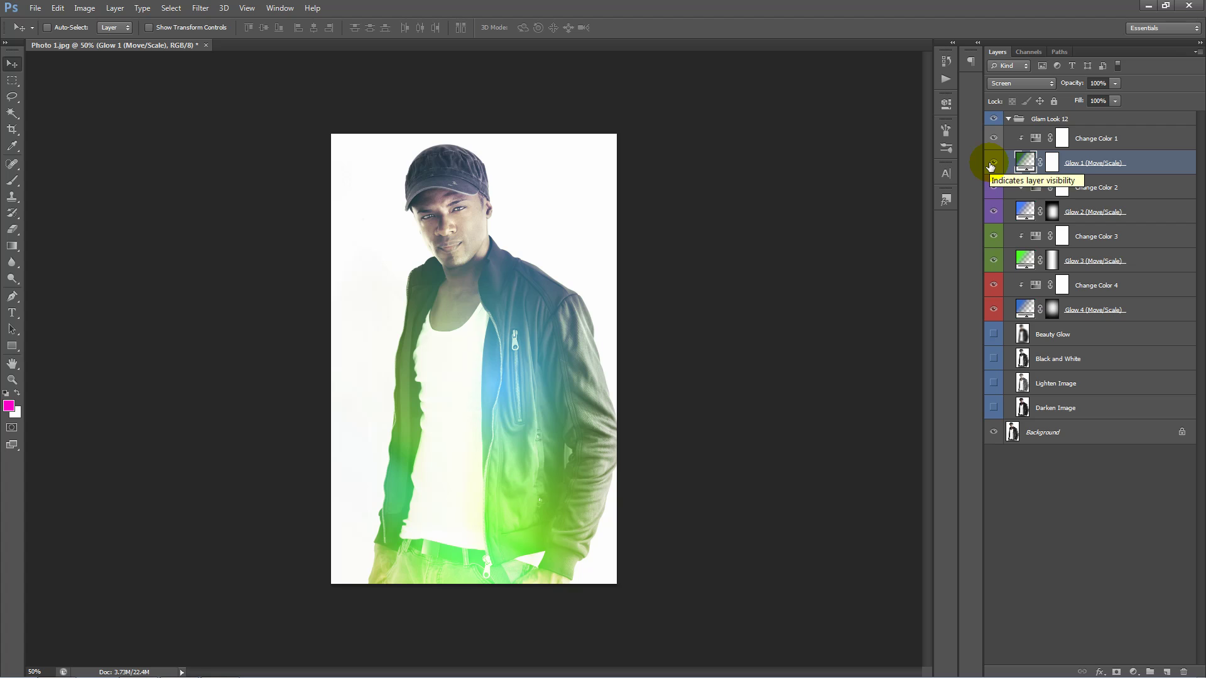
{"action": "left_click", "coordinate": [992, 164]}
{"action": "left_click", "coordinate": [992, 165]}
{"action": "left_click", "coordinate": [992, 165]}
{"action": "left_click", "coordinate": [993, 164]}
{"action": "left_click", "coordinate": [993, 164]}
{"action": "left_click", "coordinate": [993, 164]}
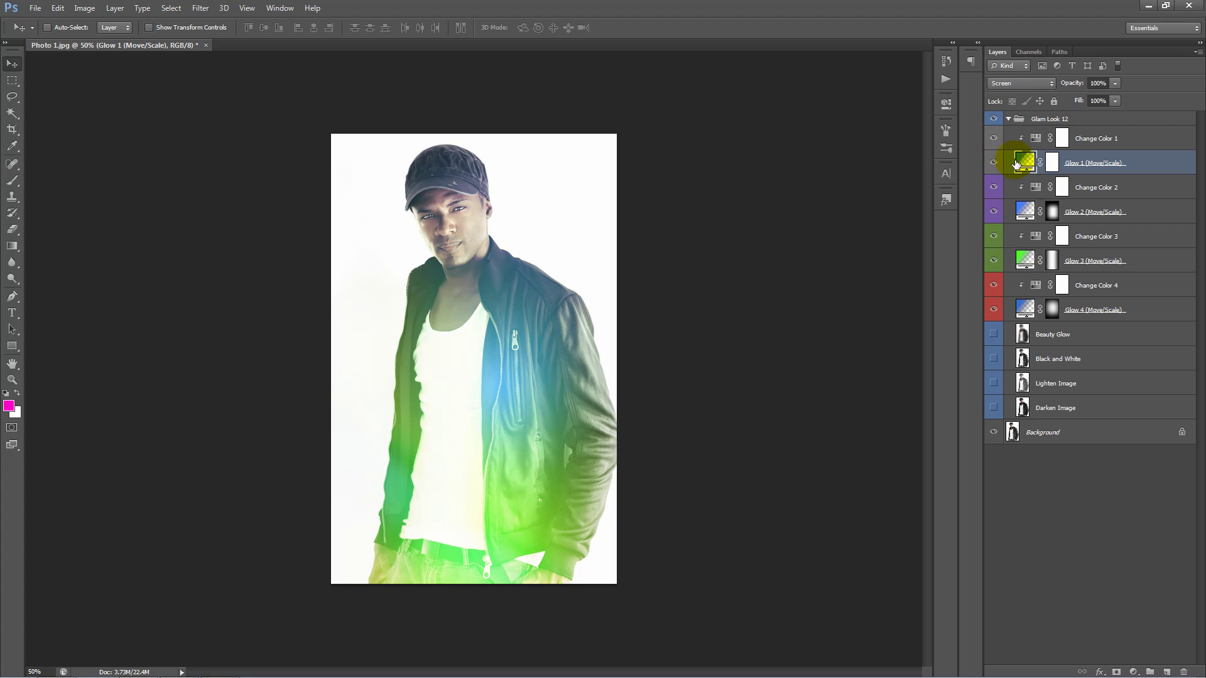
Step: Set Glow 1's gradient fill to a 7.77° angle and 110% scale
{"action": "double_click", "coordinate": [1026, 164]}
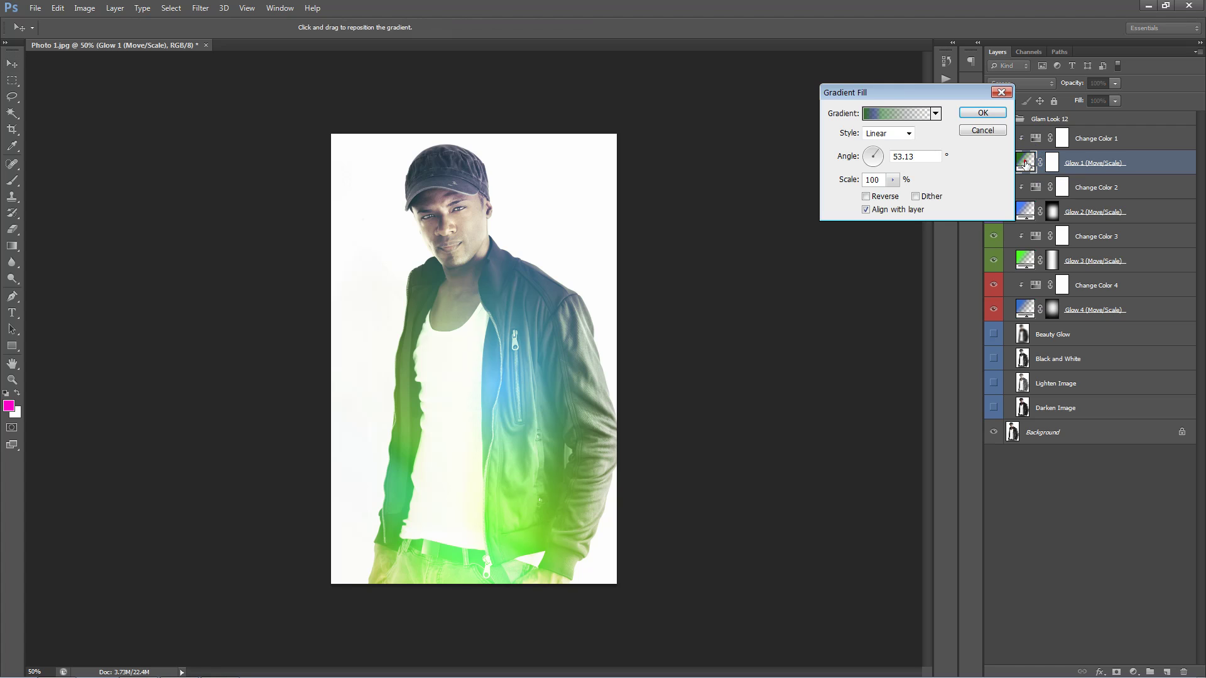
{"action": "left_click_drag", "start_coordinate": [903, 84], "coordinate": [785, 118]}
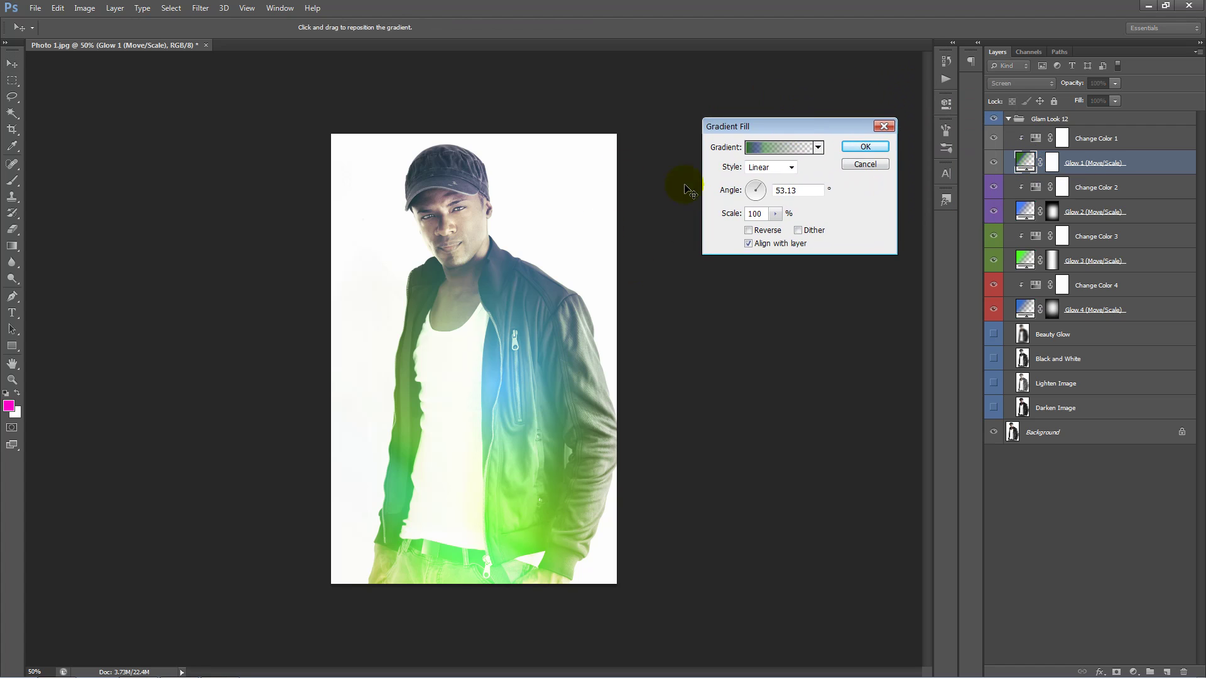
{"action": "left_click", "coordinate": [756, 151]}
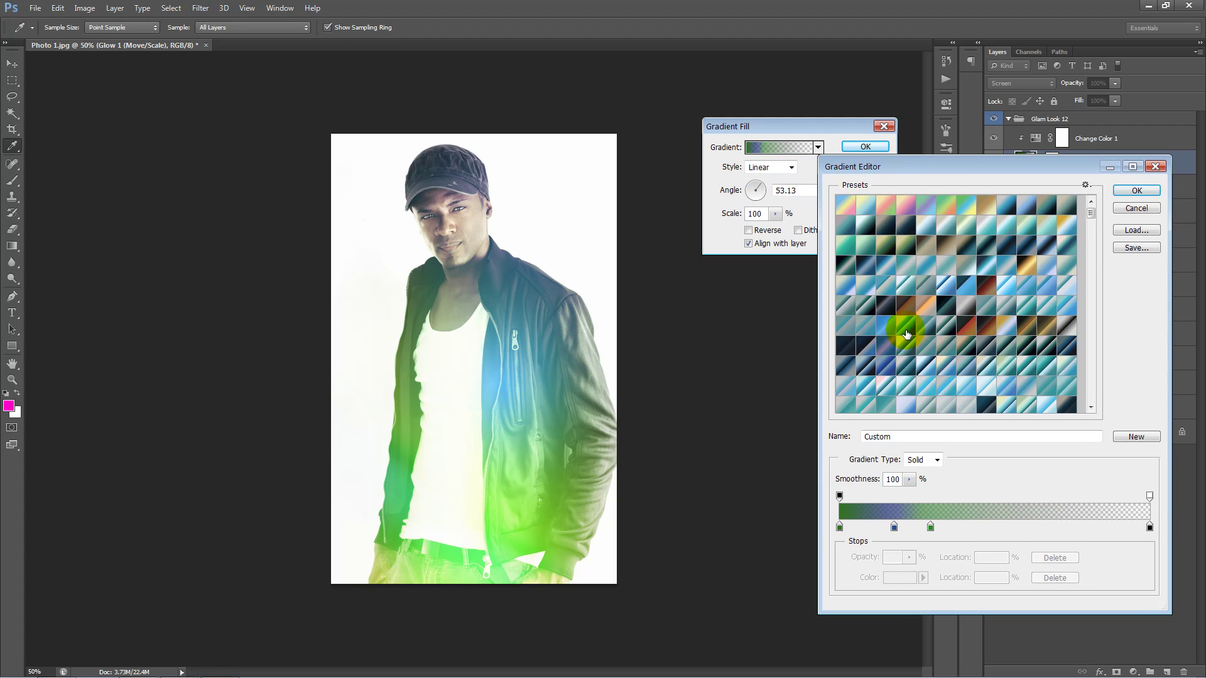
{"action": "left_click", "coordinate": [1136, 208]}
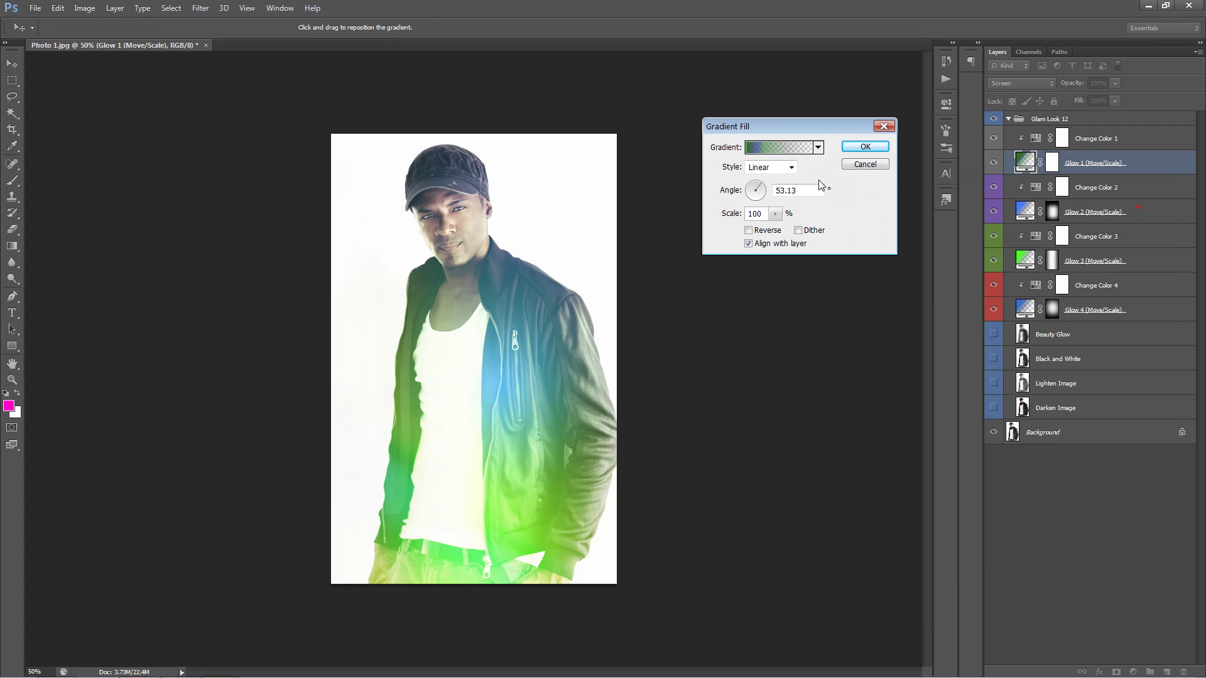
{"action": "left_click_drag", "start_coordinate": [761, 194], "coordinate": [779, 232]}
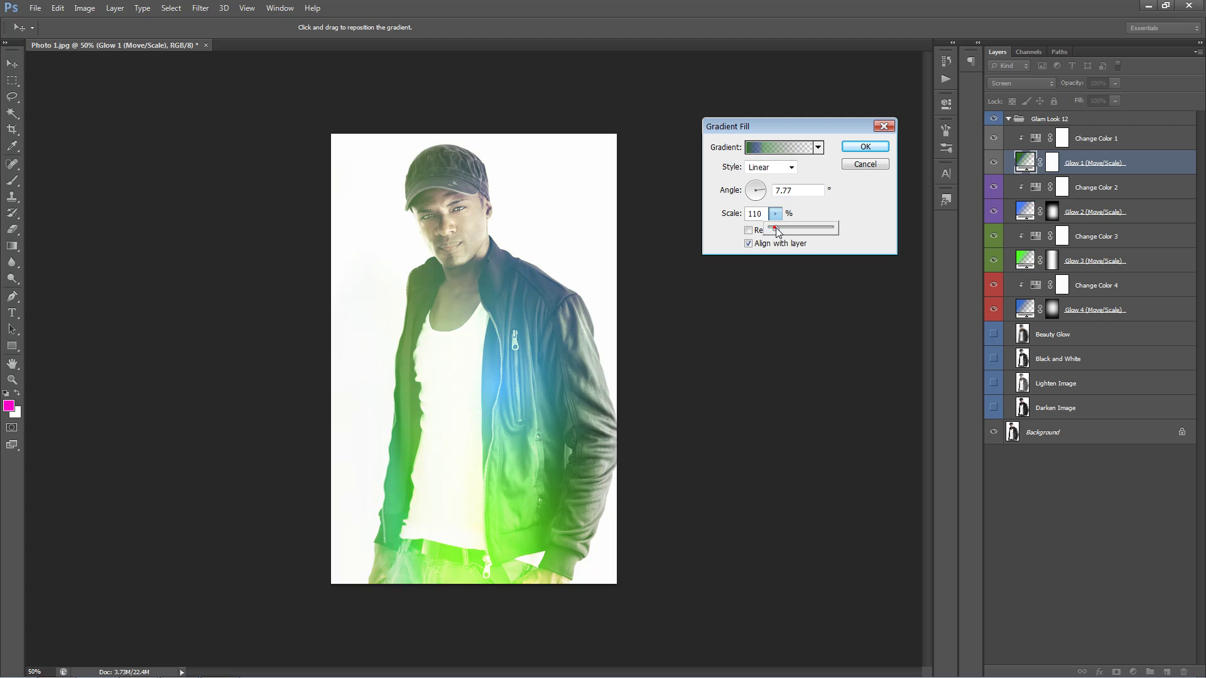
{"action": "left_click", "coordinate": [867, 146]}
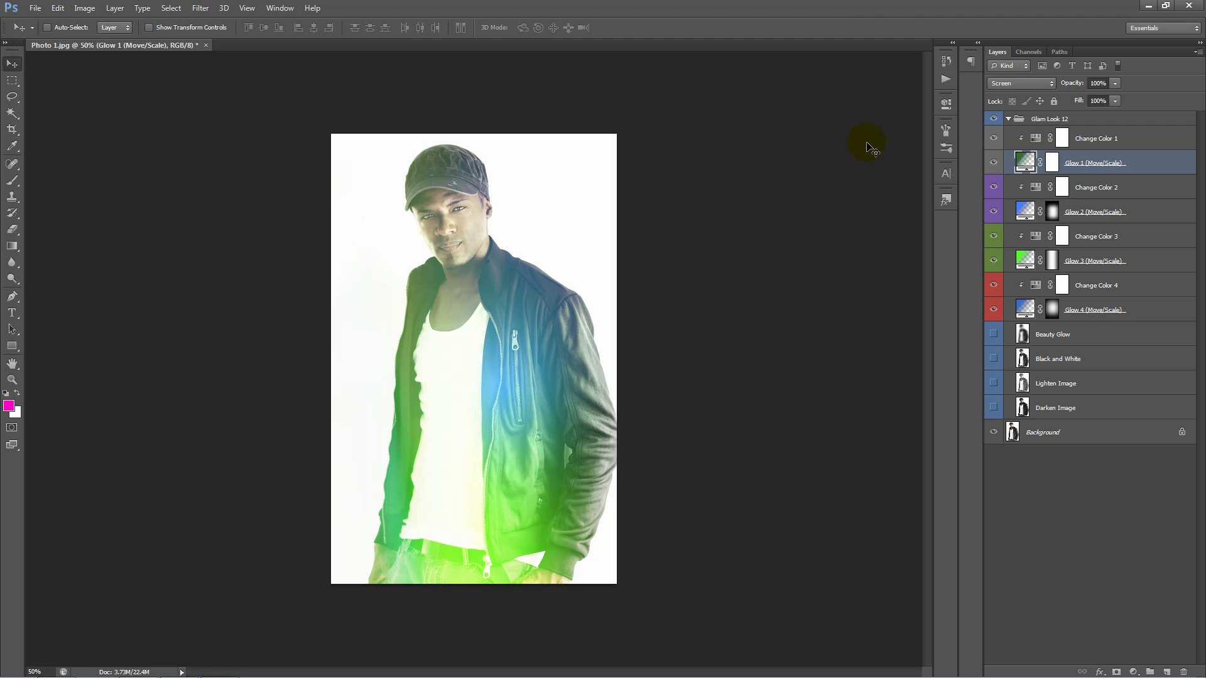
Step: Select Glow 2, check its blue glow, and move it toward the chest and shoulder
{"action": "left_click", "coordinate": [1073, 214]}
{"action": "left_click", "coordinate": [994, 212]}
{"action": "left_click", "coordinate": [994, 212]}
{"action": "left_click_drag", "start_coordinate": [624, 331], "coordinate": [512, 352]}
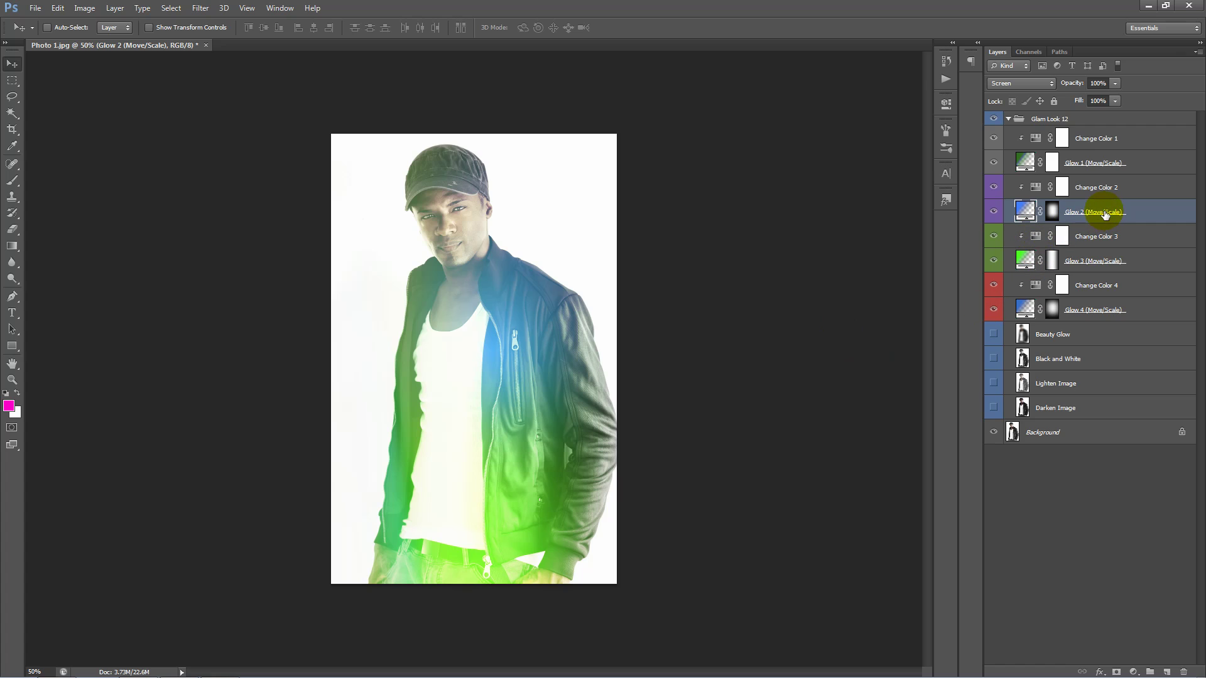
Step: Scale the blue Glow 2 glow to about 184% and move it up toward the shoulder
{"action": "key", "text": "ctrl+t"}
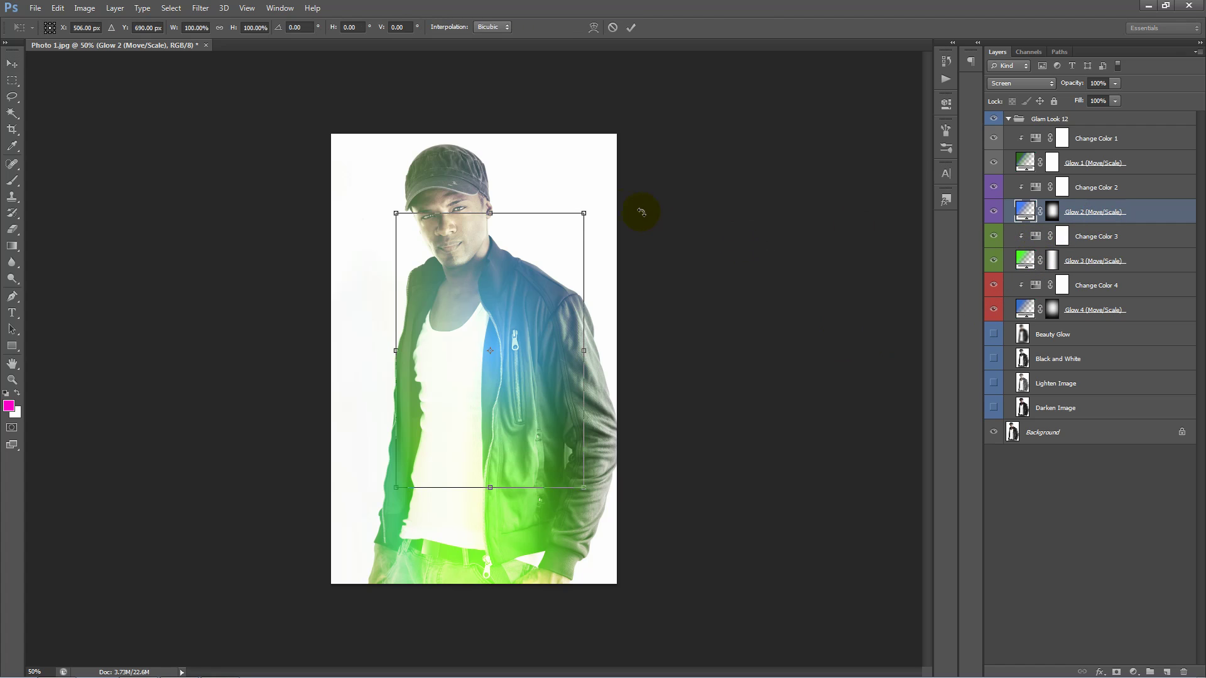
{"action": "left_click_drag", "start_coordinate": [595, 213], "coordinate": [685, 98]}
{"action": "key", "text": "Return"}
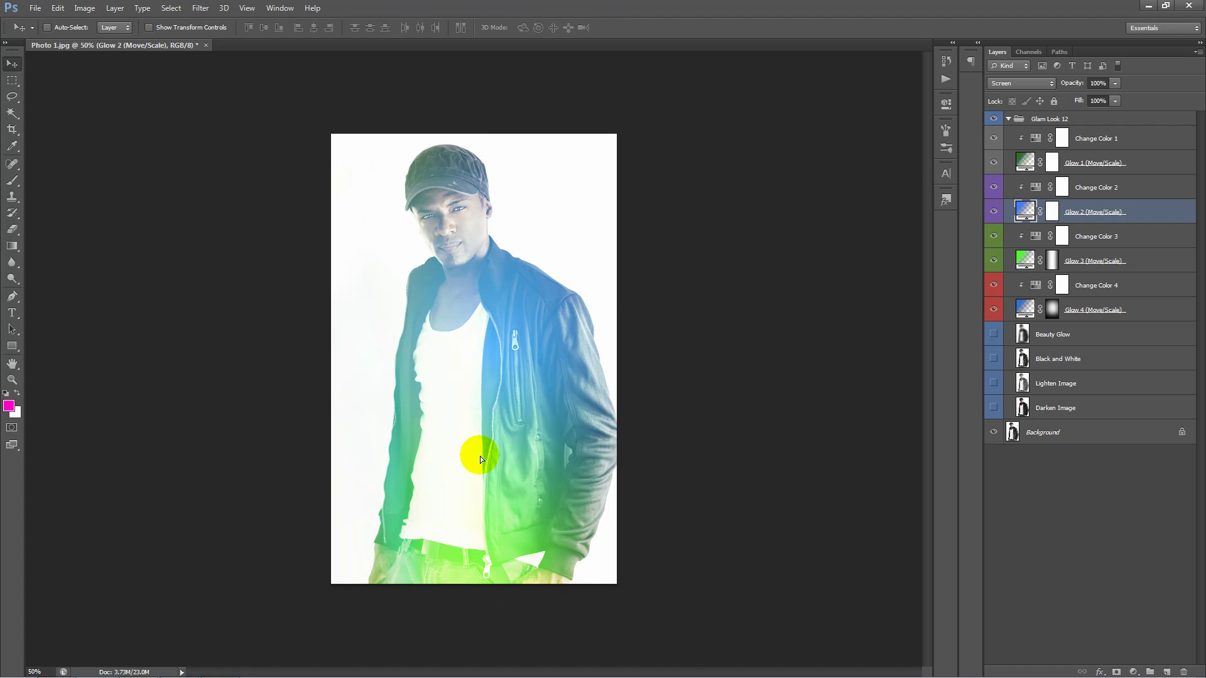
{"action": "left_click_drag", "start_coordinate": [482, 448], "coordinate": [548, 302]}
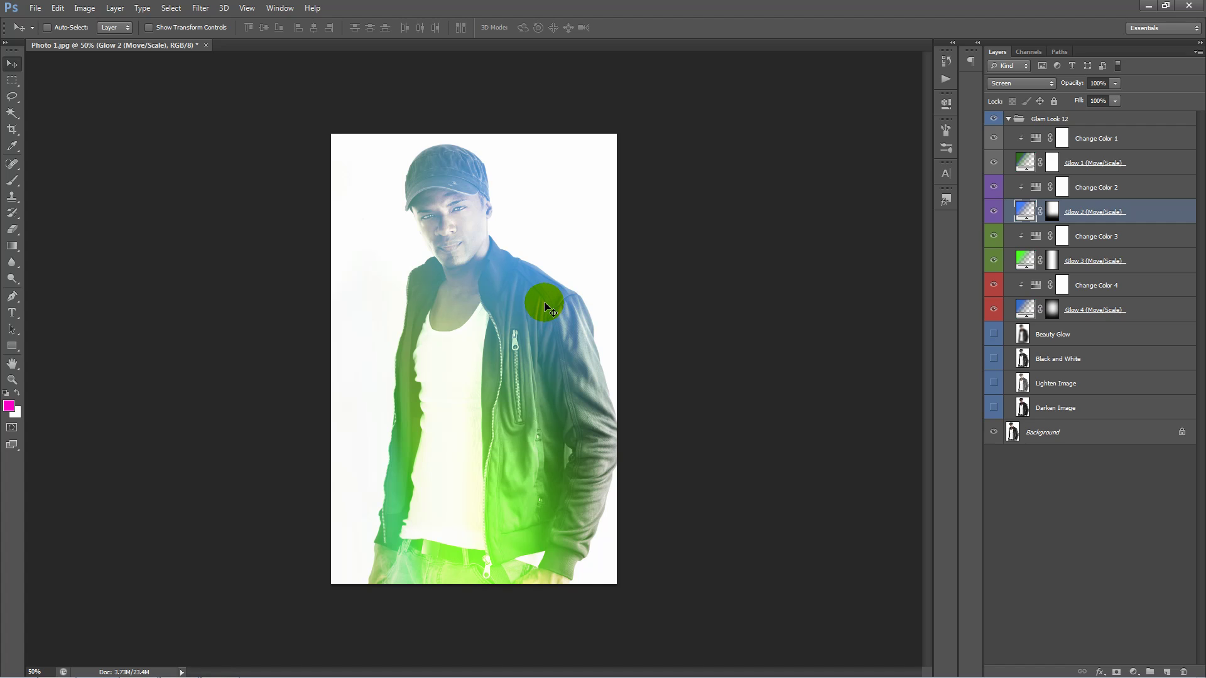
Step: Alt-drag a copy of the Glow 2 layer and move its glow down along the man's lower left jacket
{"action": "left_click", "coordinate": [539, 235]}
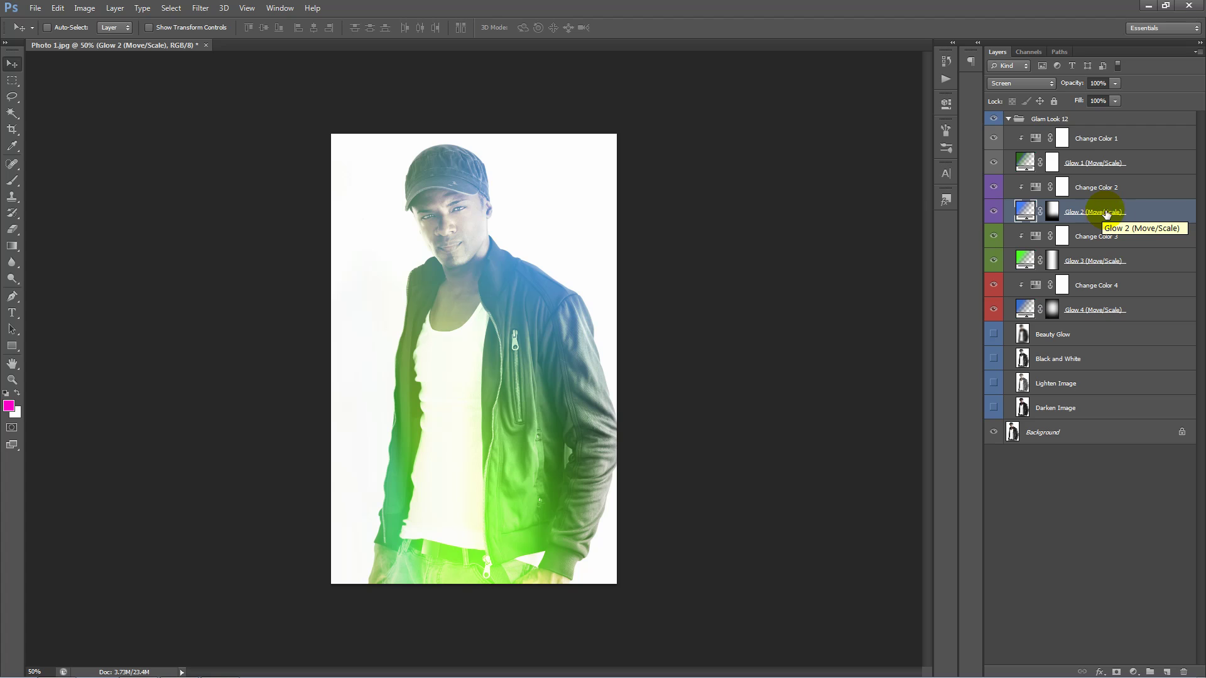
{"action": "left_click_drag", "start_coordinate": [1122, 214], "coordinate": [1121, 231]}
{"action": "left_click_drag", "start_coordinate": [539, 189], "coordinate": [420, 400]}
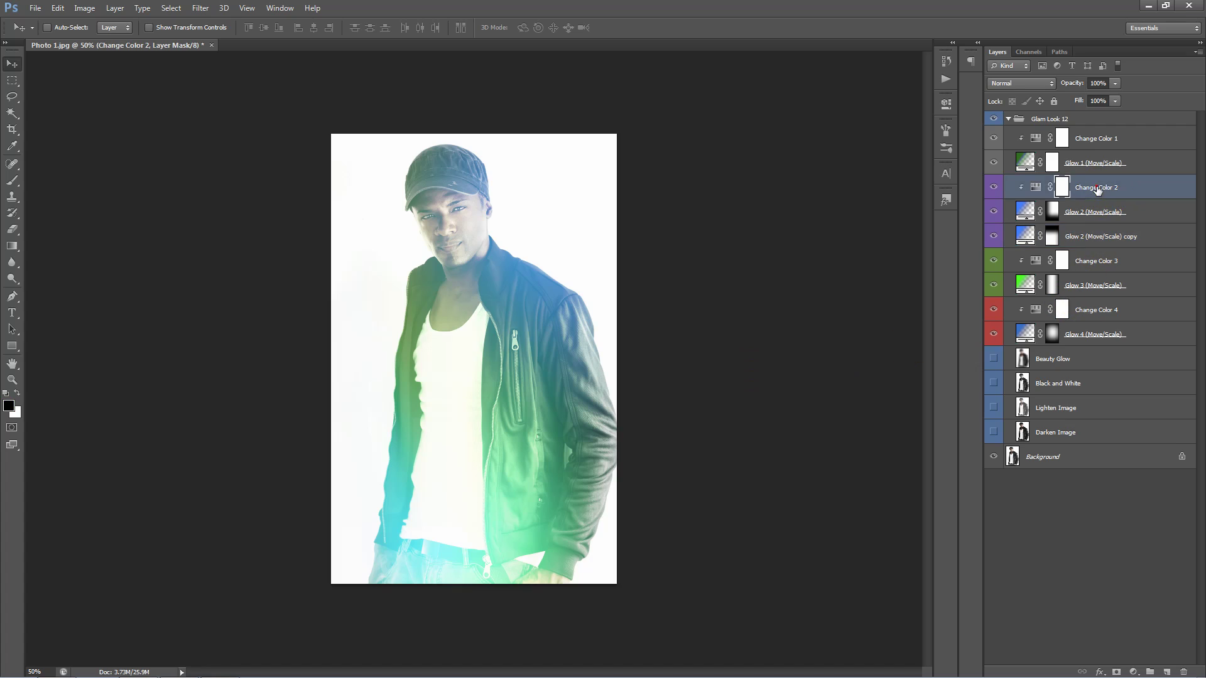
Step: Duplicate Change Color 2, clip it to the Glow 2 copy, and shift Hue to −101 for lime green
{"action": "left_click", "coordinate": [1108, 188]}
{"action": "left_click_drag", "start_coordinate": [1108, 188], "coordinate": [1109, 225]}
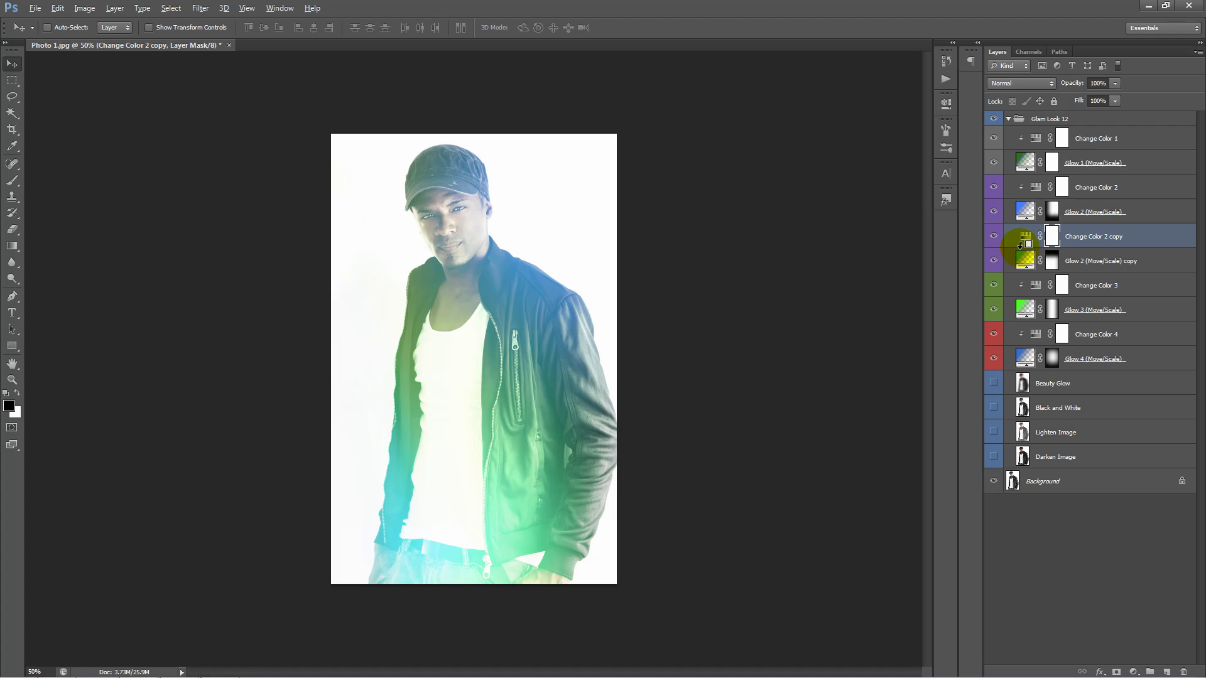
{"action": "left_click", "coordinate": [1024, 246], "text": "alt"}
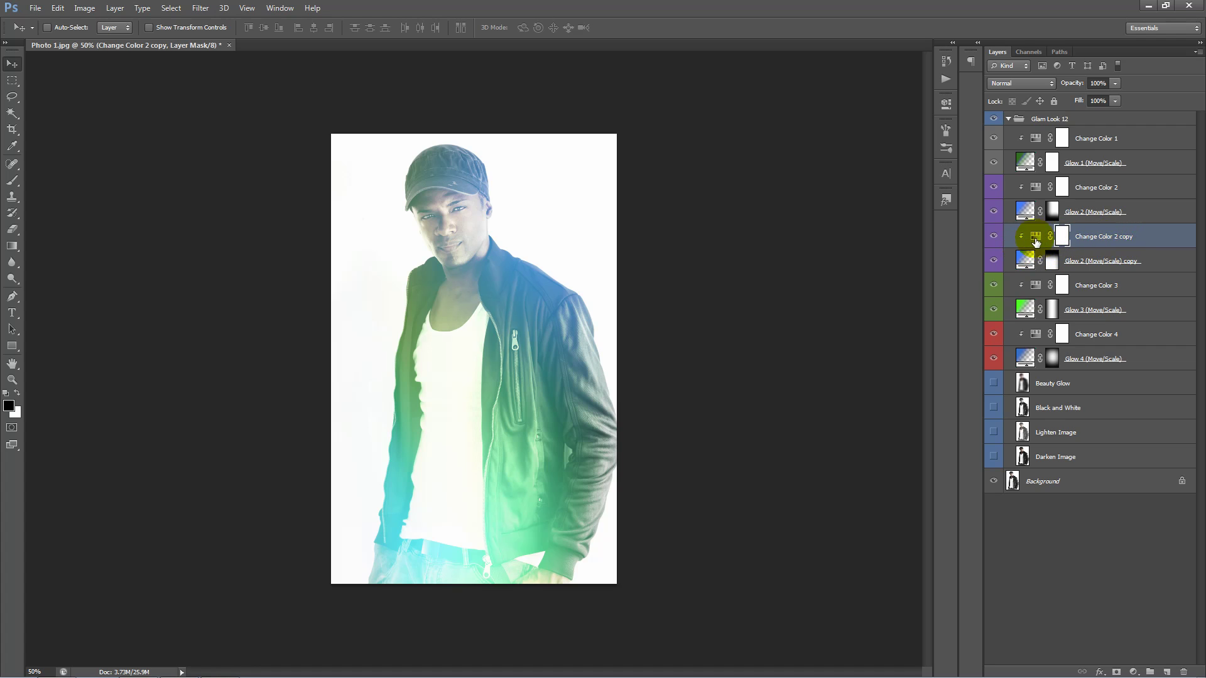
{"action": "left_click", "coordinate": [1084, 261]}
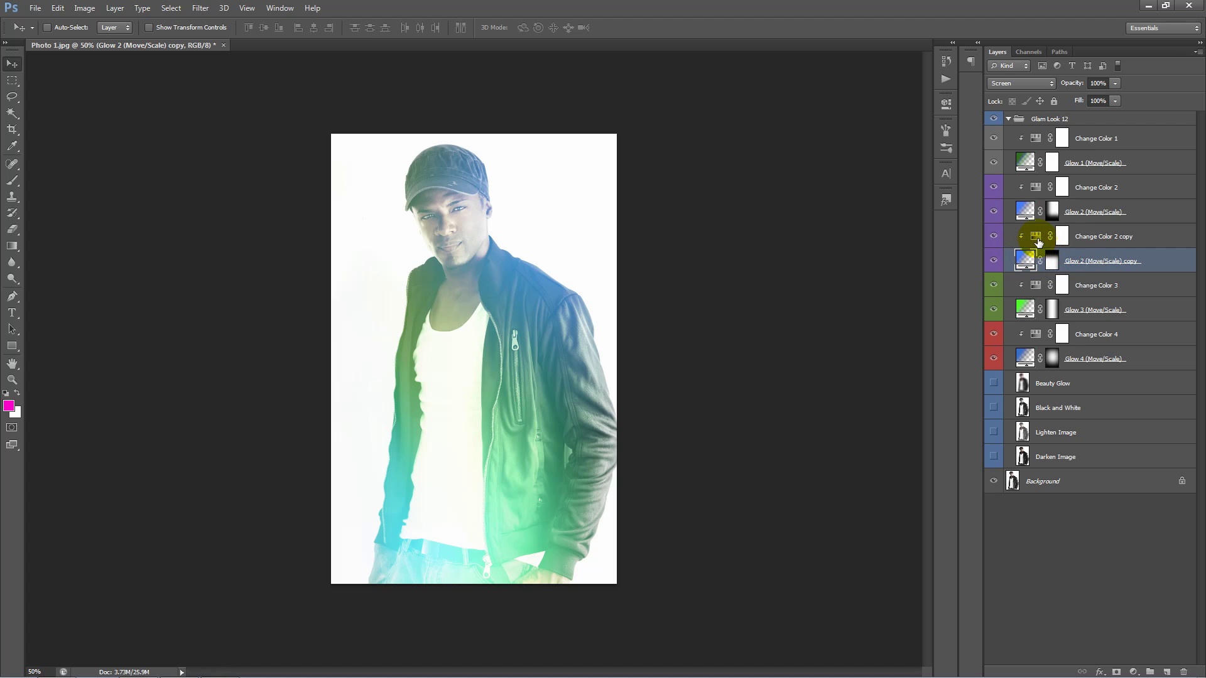
{"action": "double_click", "coordinate": [1036, 237]}
{"action": "left_click_drag", "start_coordinate": [838, 185], "coordinate": [788, 179]}
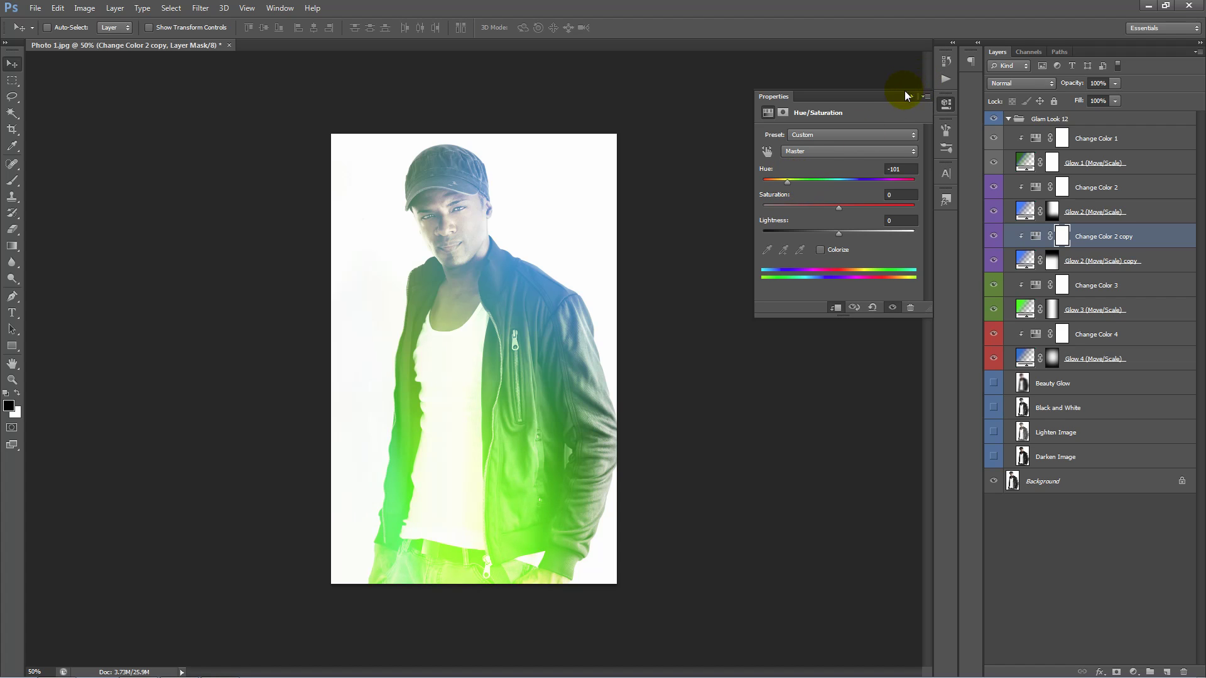
{"action": "left_click", "coordinate": [945, 104]}
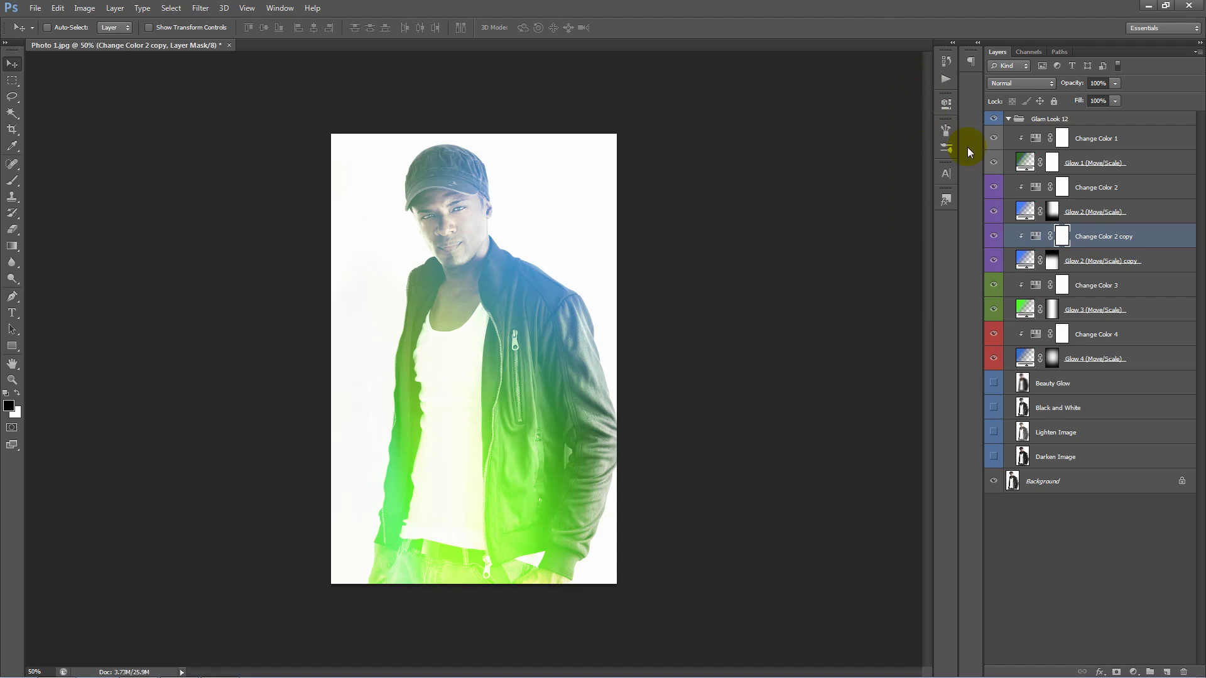
Step: Select the Beauty Glow layer and toggle its visibility repeatedly to compare its effect
{"action": "left_click", "coordinate": [1122, 236]}
{"action": "left_click", "coordinate": [1095, 373]}
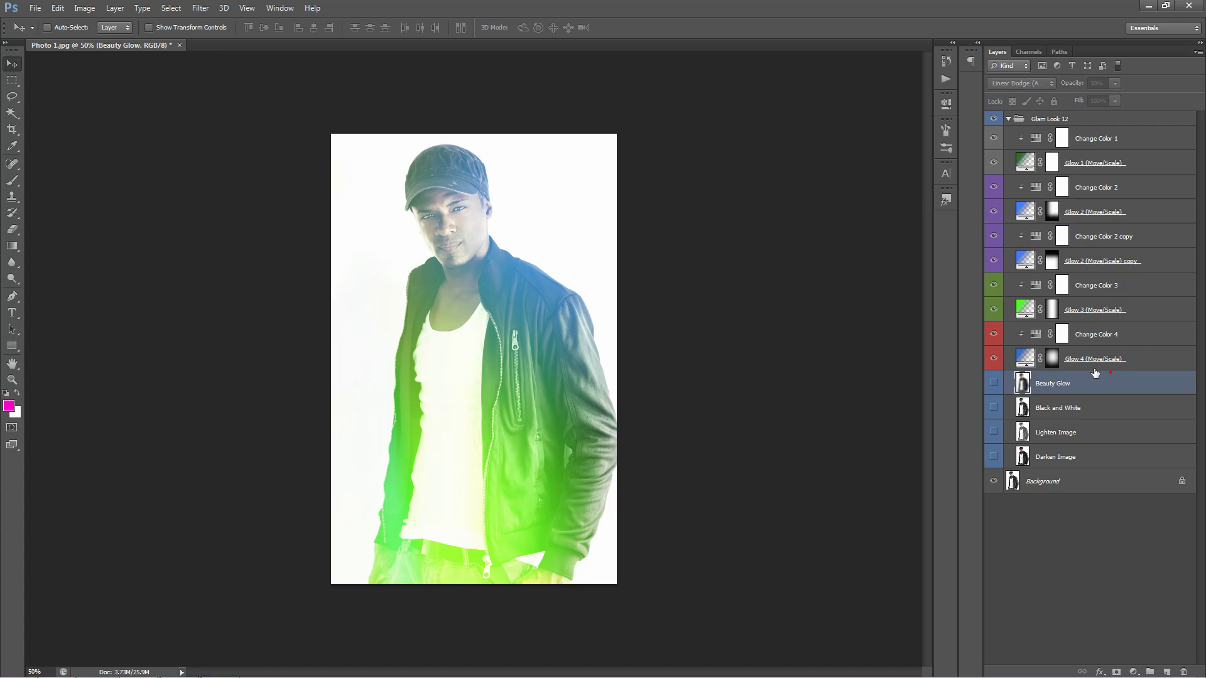
{"action": "left_click", "coordinate": [1070, 458]}
{"action": "left_click", "coordinate": [1070, 432]}
{"action": "left_click", "coordinate": [1070, 408]}
{"action": "left_click", "coordinate": [1062, 384]}
{"action": "left_click", "coordinate": [994, 384]}
{"action": "left_click", "coordinate": [995, 384]}
{"action": "left_click", "coordinate": [994, 385]}
{"action": "left_click", "coordinate": [995, 385]}
{"action": "left_click", "coordinate": [995, 385]}
{"action": "left_click", "coordinate": [994, 384]}
{"action": "left_click", "coordinate": [995, 384]}
{"action": "left_click", "coordinate": [994, 384]}
{"action": "left_click", "coordinate": [994, 385]}
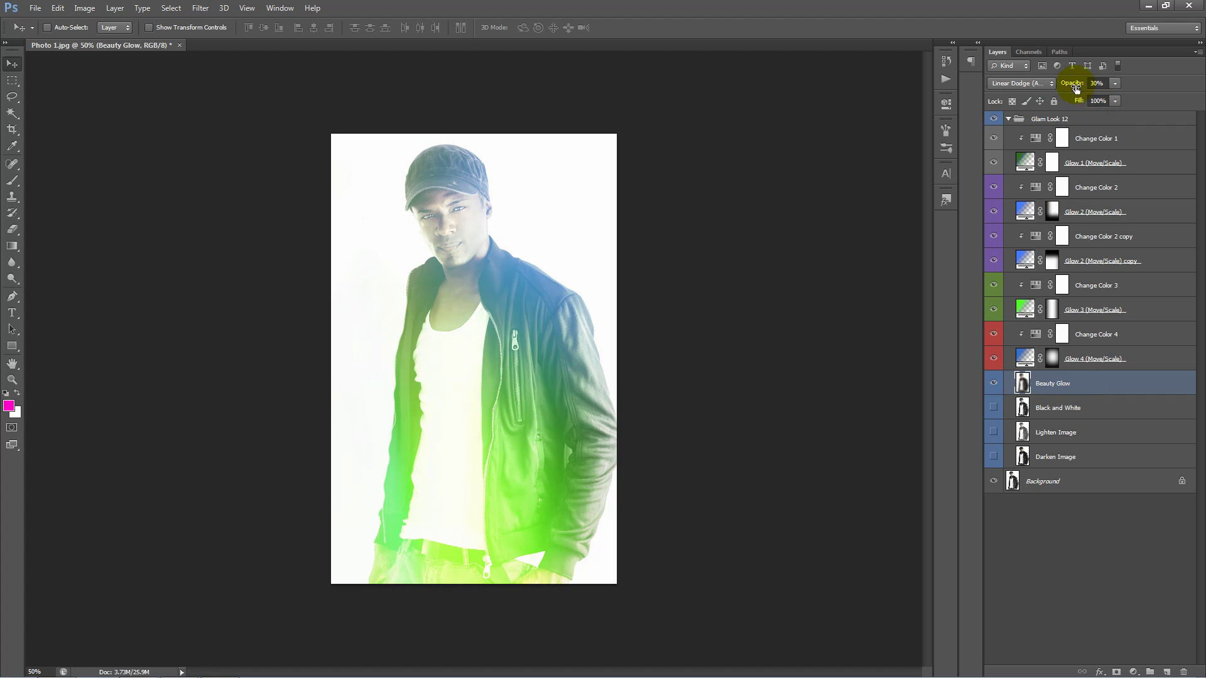
Step: Scrub Beauty Glow's opacity, then hide it and turn on the Black and White layer
{"action": "left_click_drag", "start_coordinate": [1074, 86], "coordinate": [862, 113]}
{"action": "left_click", "coordinate": [995, 384]}
{"action": "left_click", "coordinate": [1023, 408]}
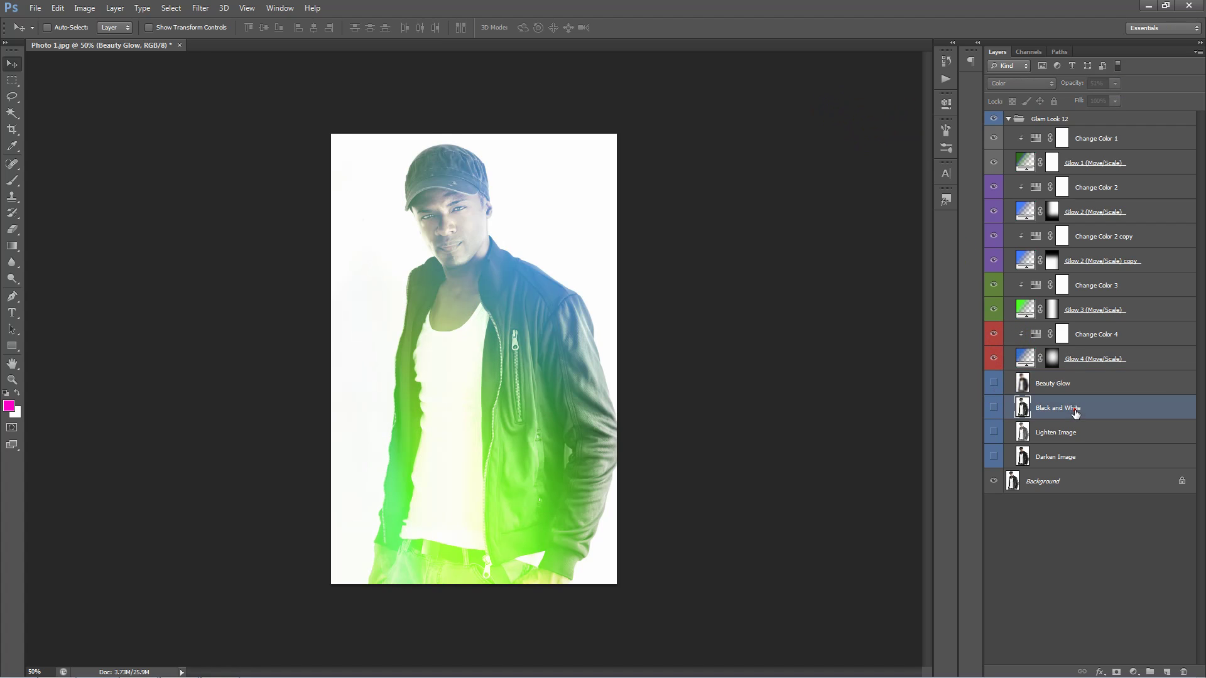
{"action": "left_click", "coordinate": [994, 408]}
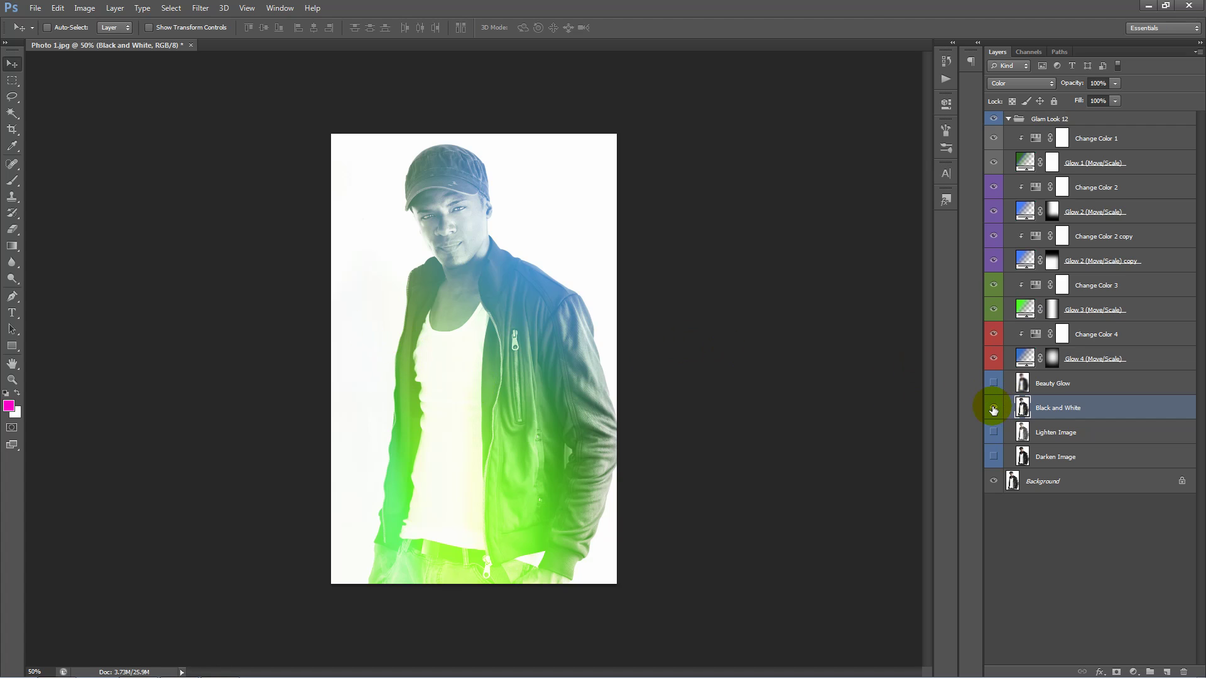
{"action": "left_click", "coordinate": [1121, 140]}
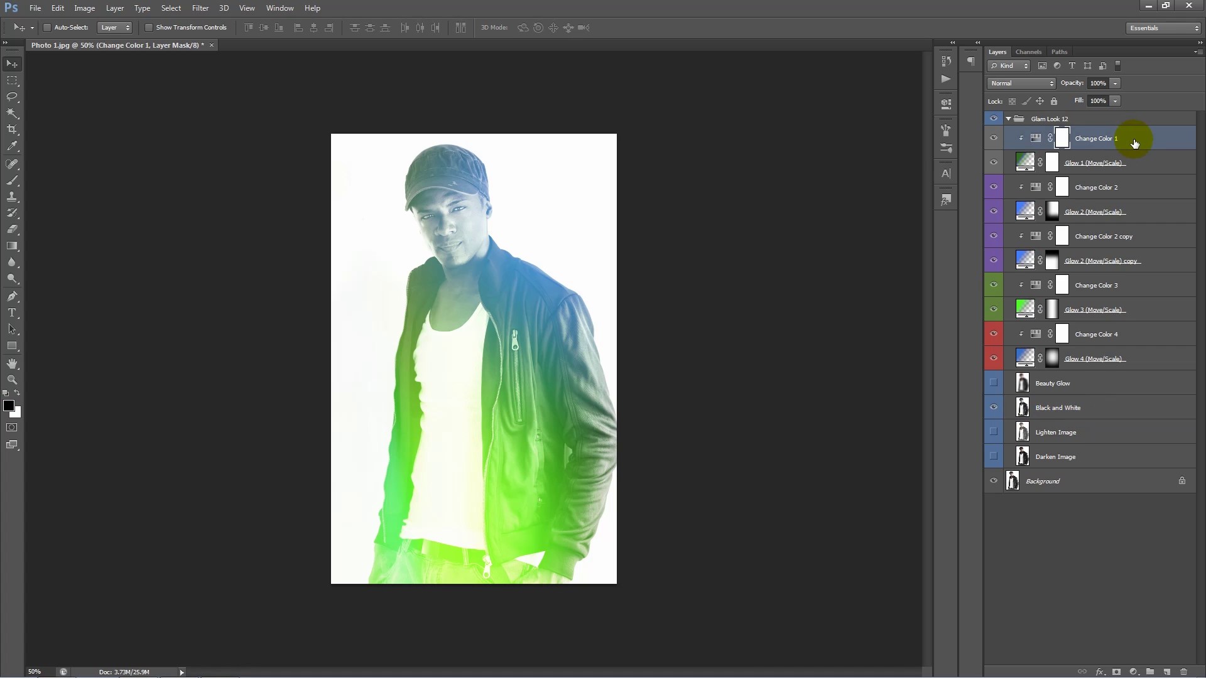
{"action": "key", "text": "alt"}
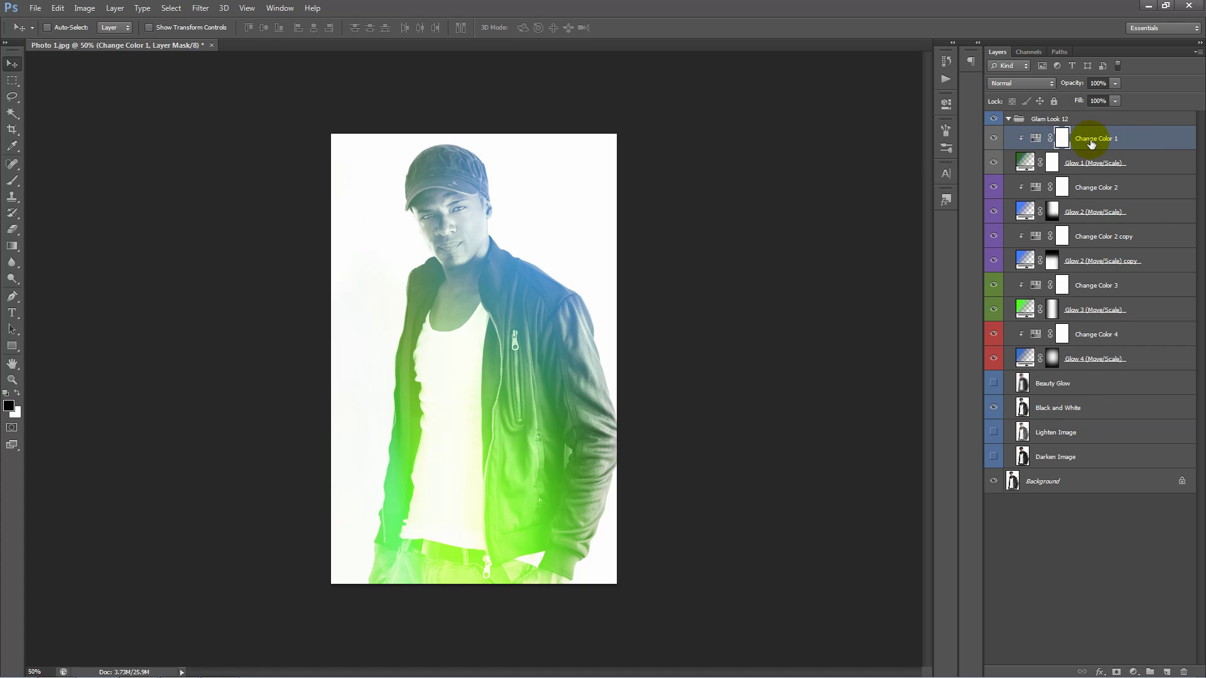
{"action": "left_click_drag", "start_coordinate": [1097, 143], "coordinate": [1072, 118]}
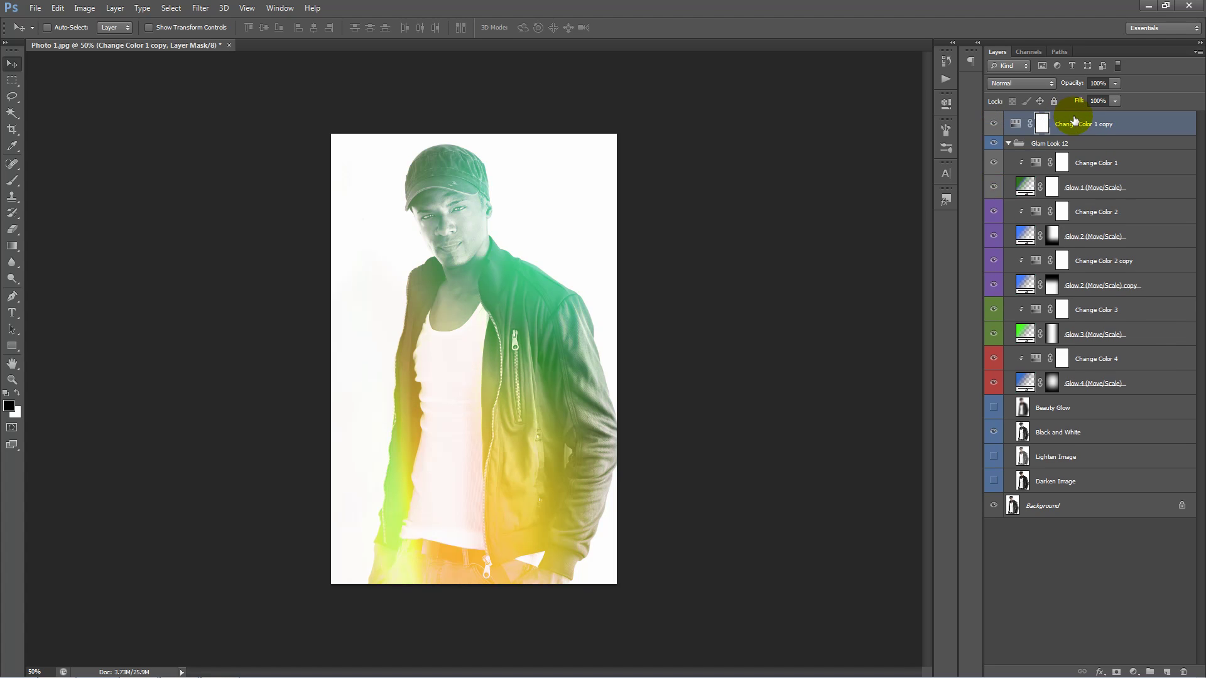
{"action": "left_click", "coordinate": [1018, 124]}
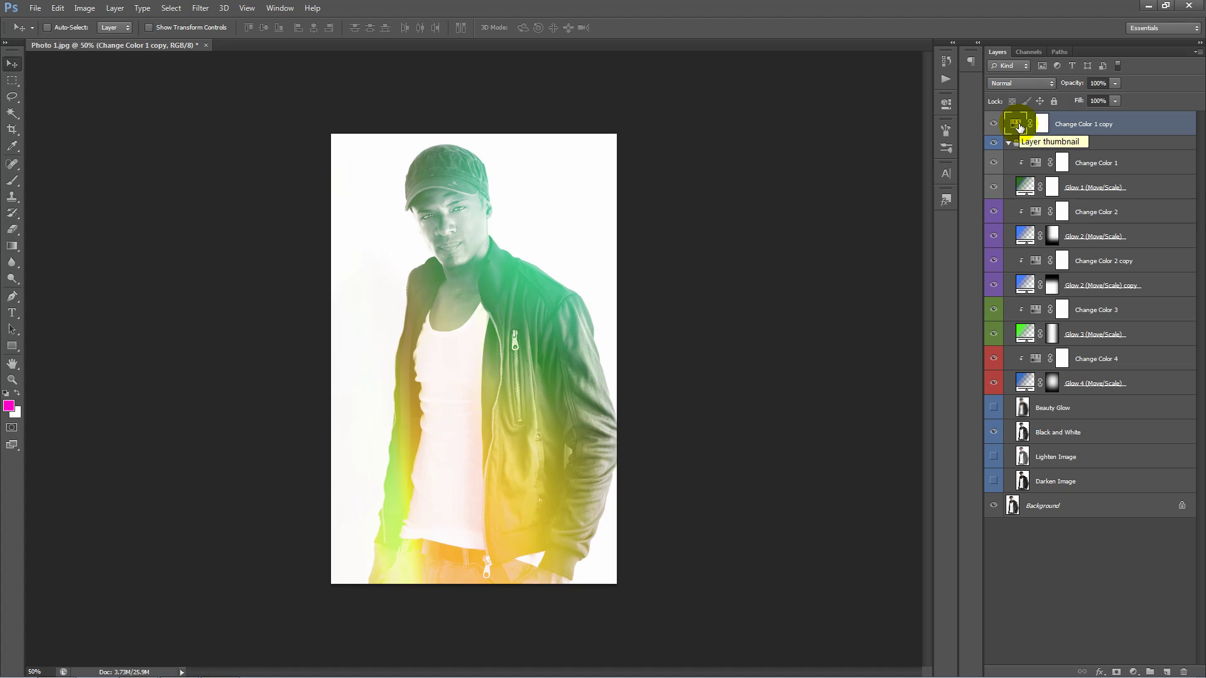
{"action": "double_click", "coordinate": [1019, 125]}
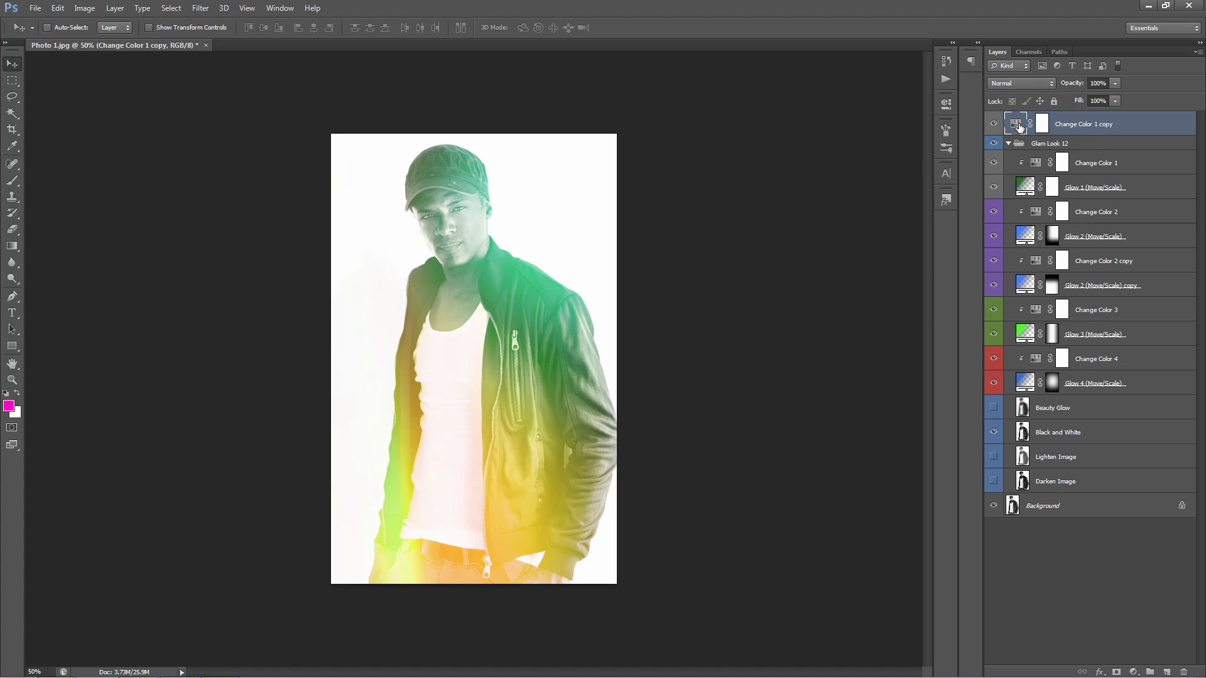
{"action": "left_click_drag", "start_coordinate": [828, 181], "coordinate": [879, 188]}
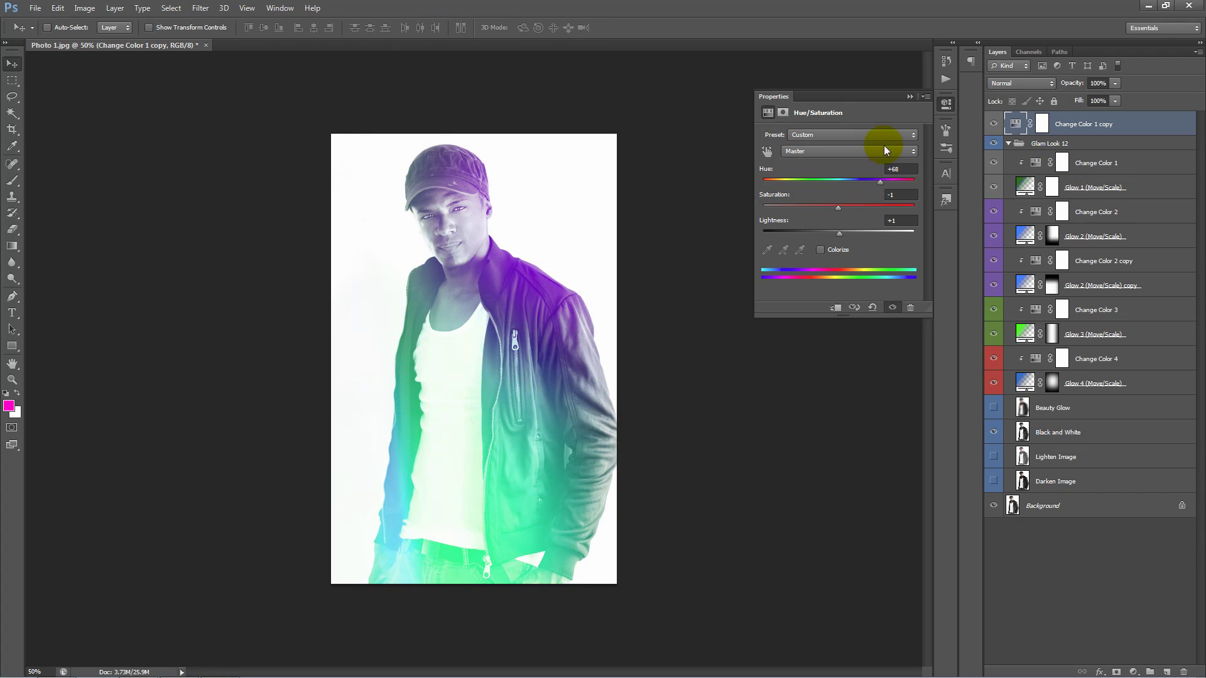
{"action": "left_click", "coordinate": [910, 95]}
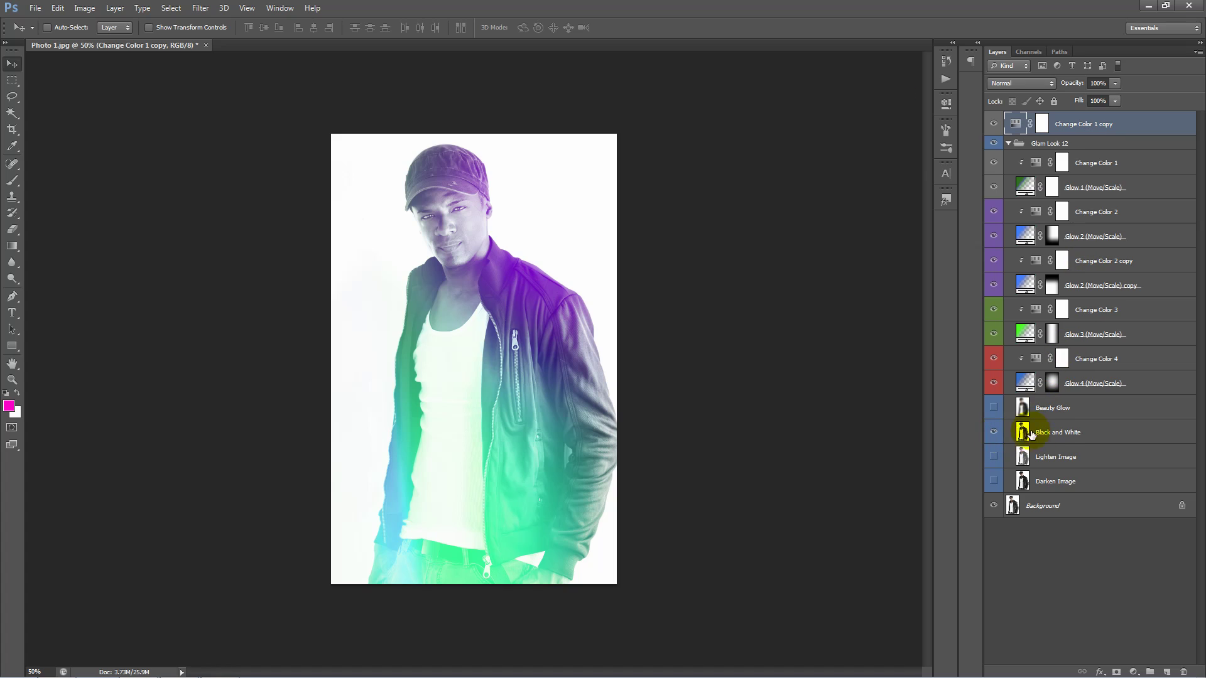
{"action": "left_click", "coordinate": [1064, 433]}
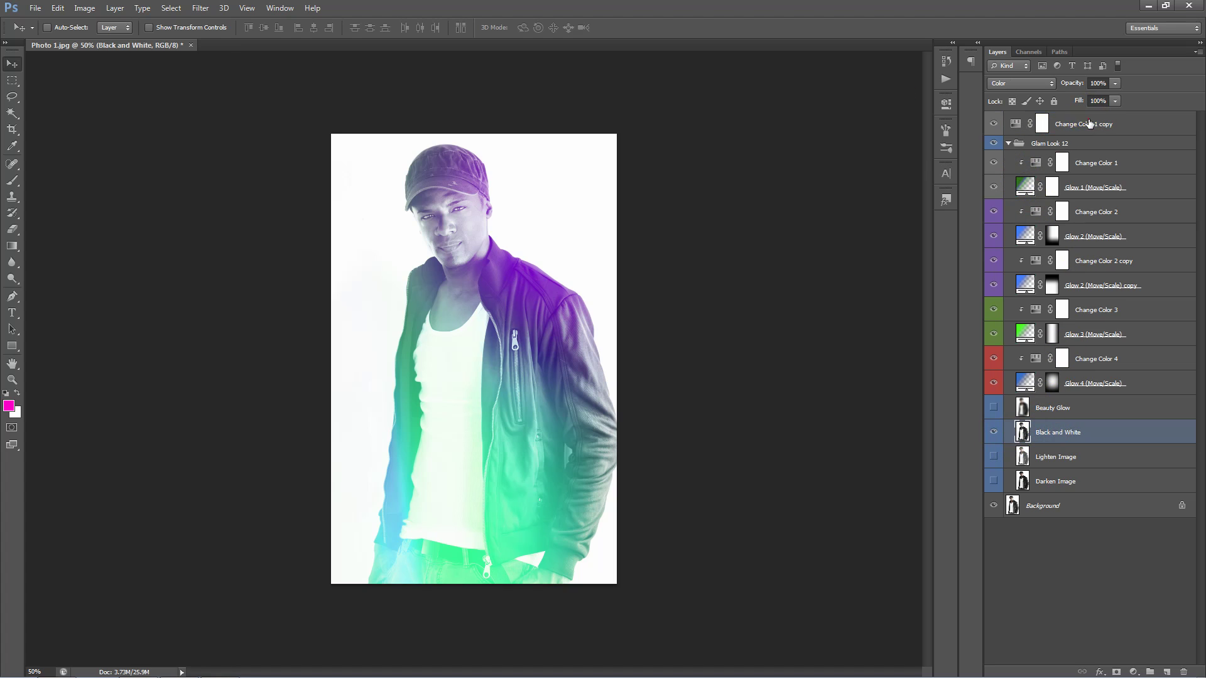
{"action": "left_click", "coordinate": [1090, 124]}
Step: Delete the Change Color 1 copy, close Photo 1.jpg without saving, and open Photo 2.jpg
{"action": "key", "text": "Delete"}
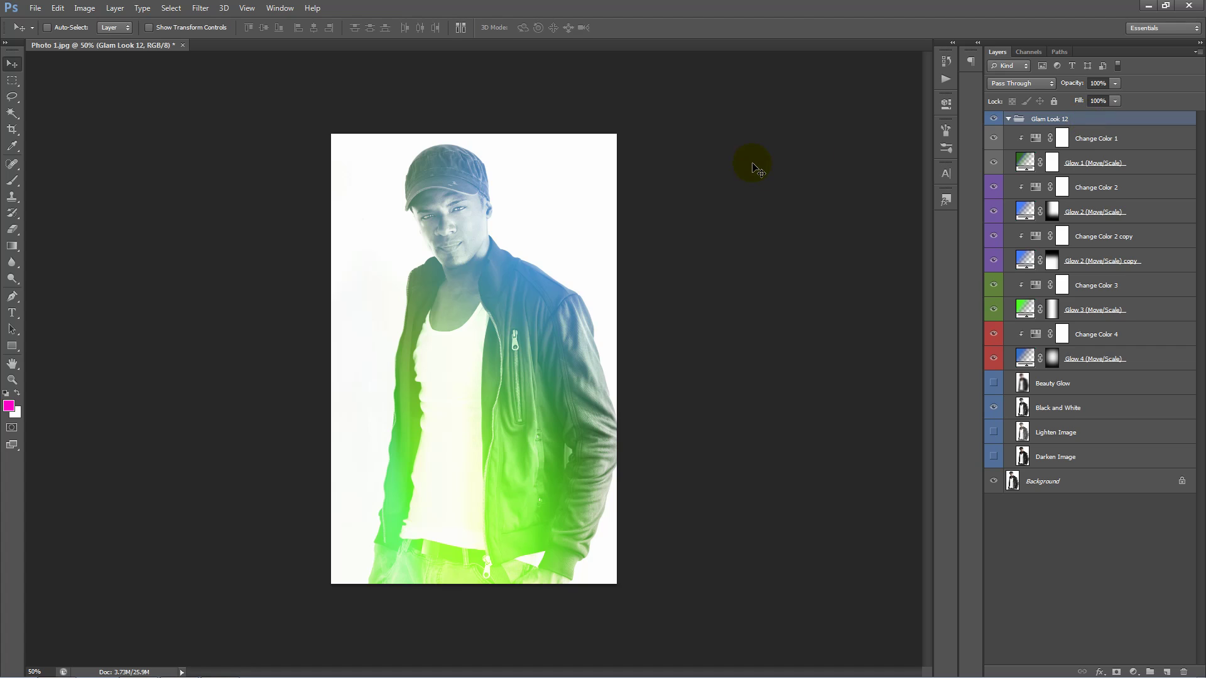
{"action": "key", "text": "ctrl+w"}
{"action": "key", "text": "n"}
{"action": "key", "text": "ctrl+o"}
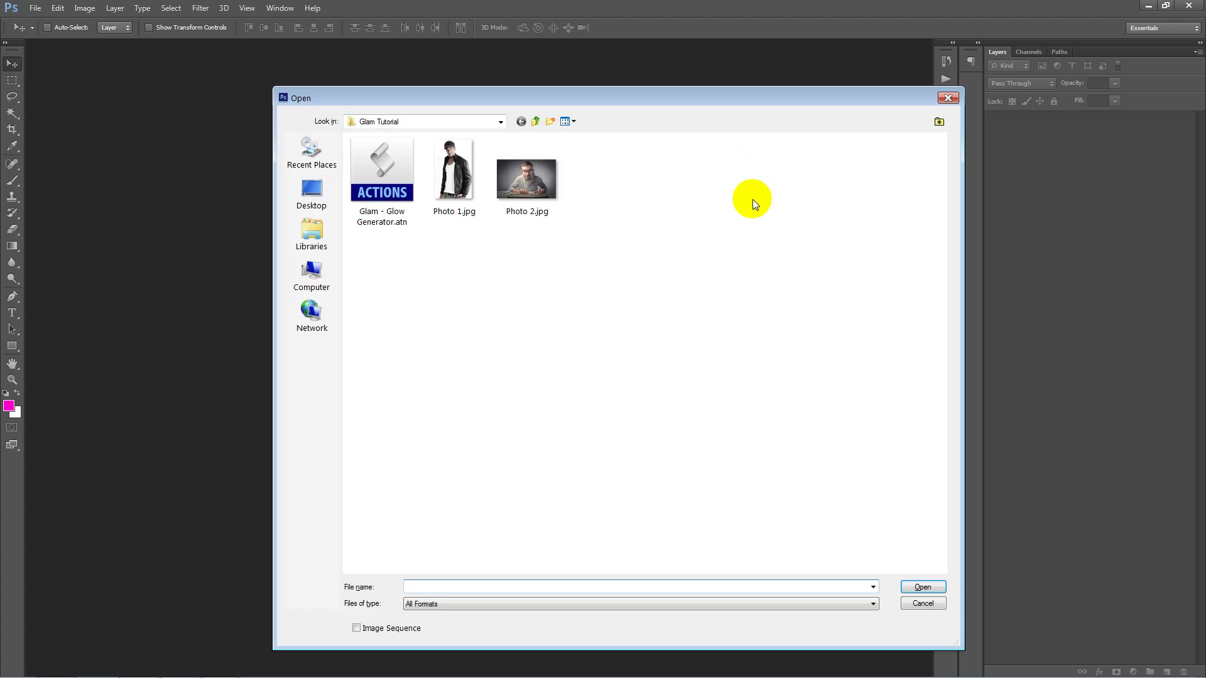
{"action": "double_click", "coordinate": [521, 188]}
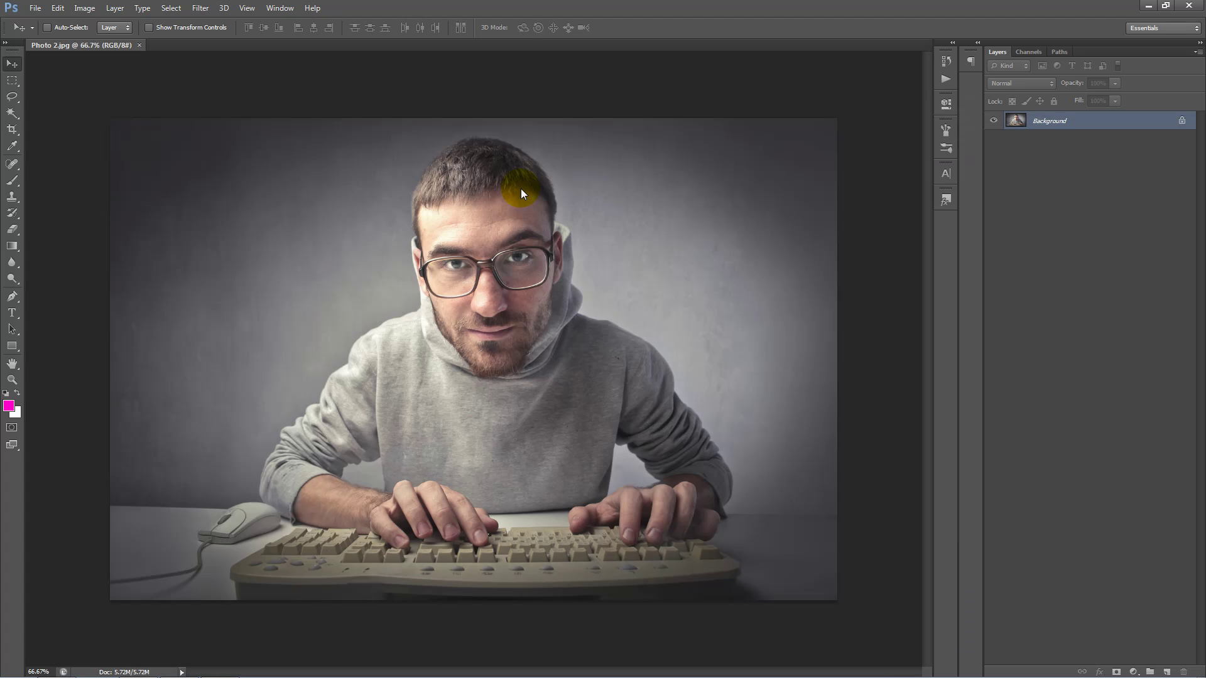
Step: Zoom to 50% and play the Glam Look 32 action on Photo 2.jpg
{"action": "key", "text": "ctrl+minus"}
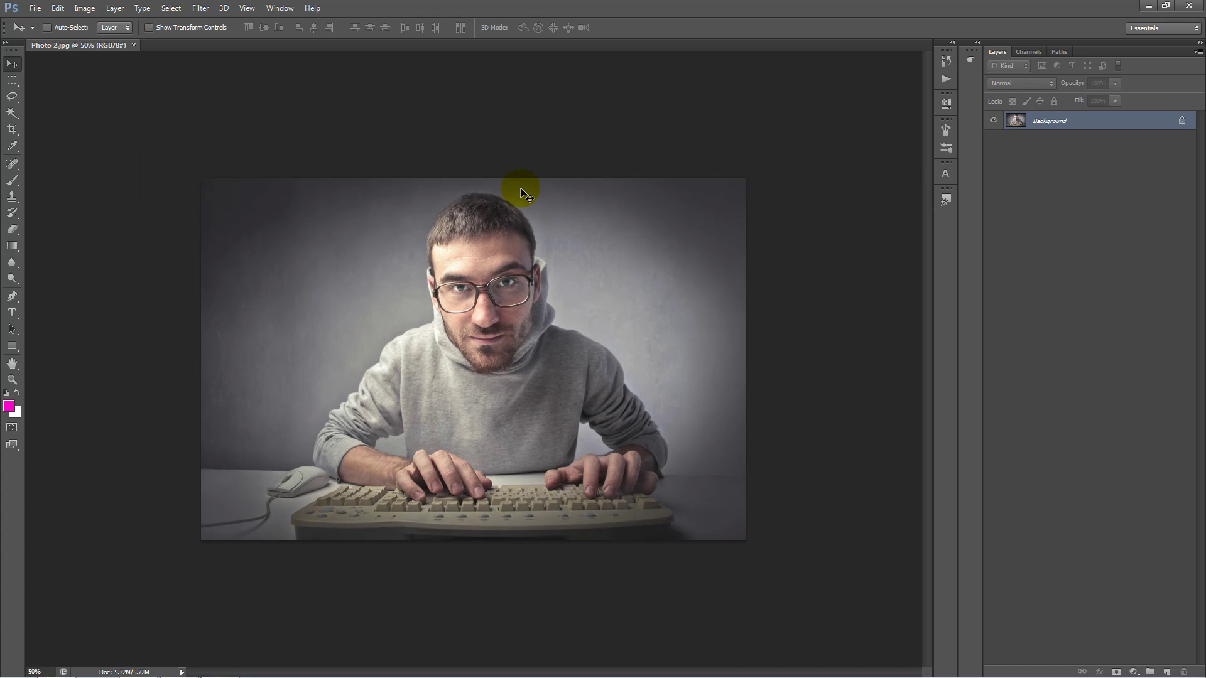
{"action": "left_click", "coordinate": [946, 79]}
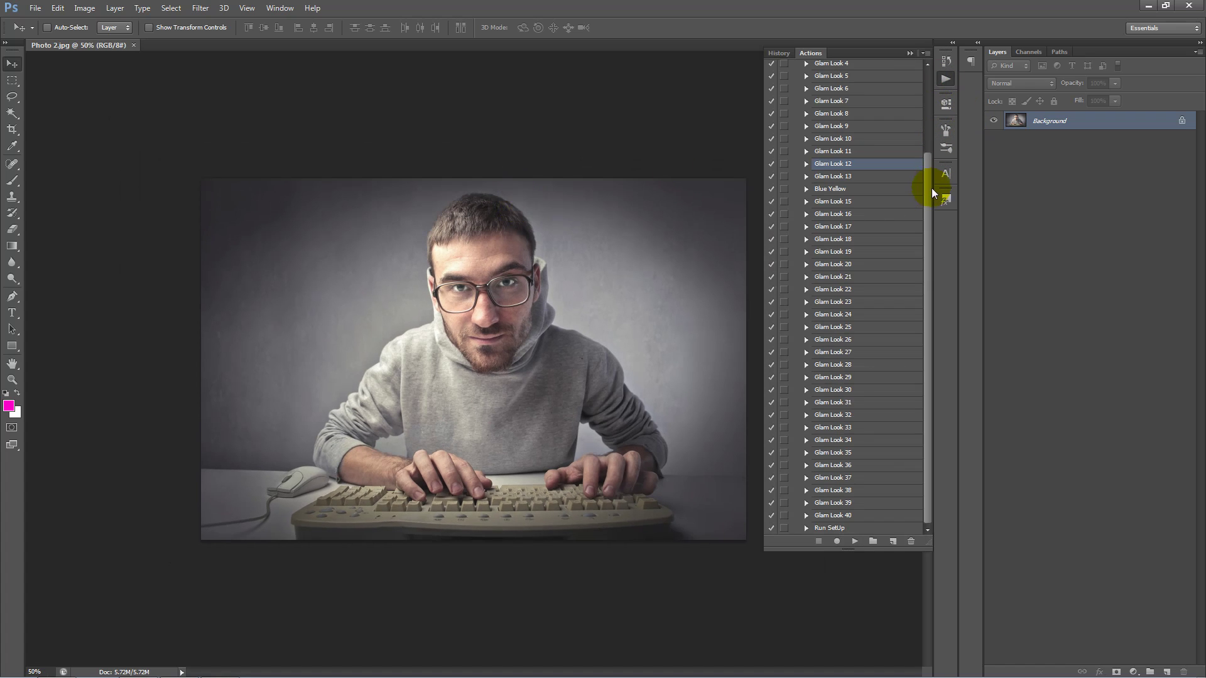
{"action": "left_click_drag", "start_coordinate": [852, 466], "coordinate": [846, 377]}
{"action": "left_click", "coordinate": [845, 415]}
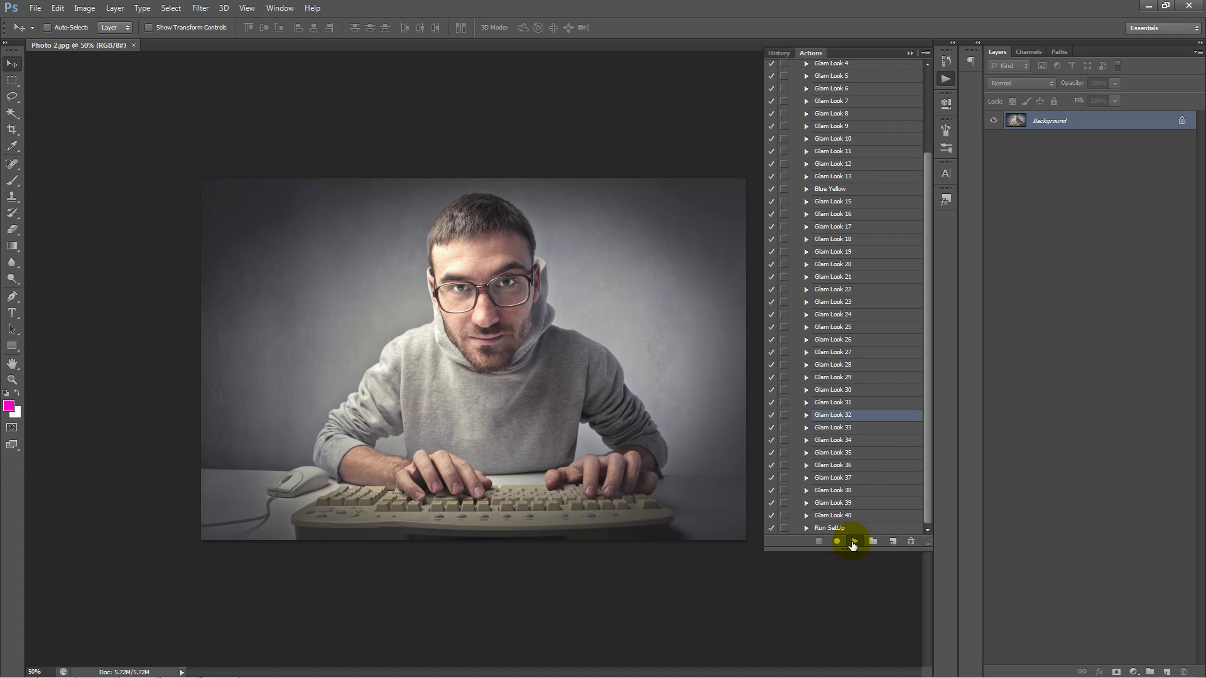
{"action": "left_click", "coordinate": [836, 528]}
{"action": "left_click", "coordinate": [855, 541]}
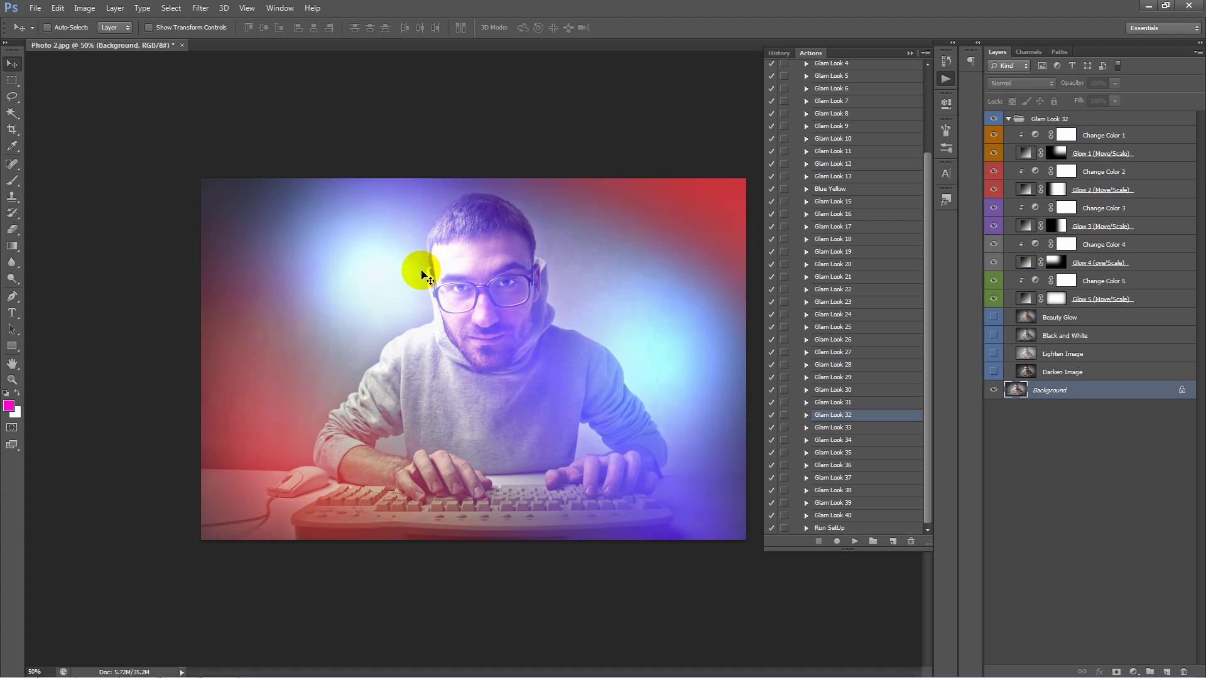
Step: Set Glow 4 to Screen blending and place its glow left of the man's face
{"action": "left_click", "coordinate": [1068, 257]}
{"action": "left_click_drag", "start_coordinate": [431, 344], "coordinate": [397, 300]}
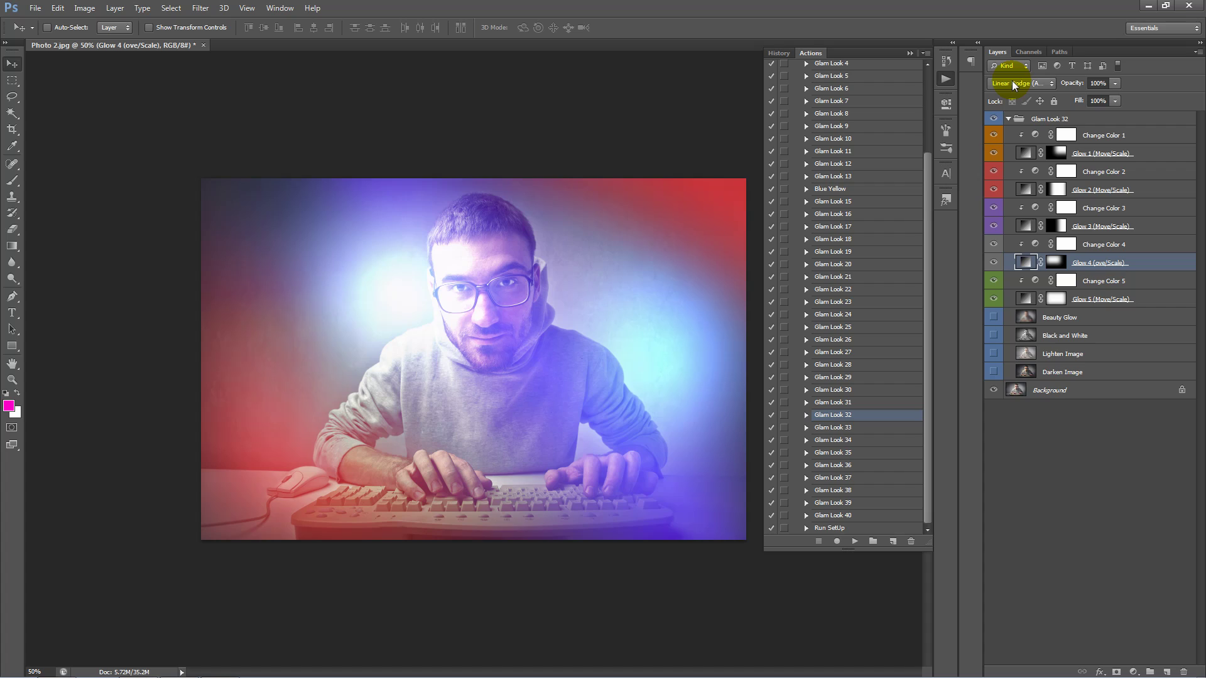
{"action": "left_click_drag", "start_coordinate": [431, 256], "coordinate": [437, 281]}
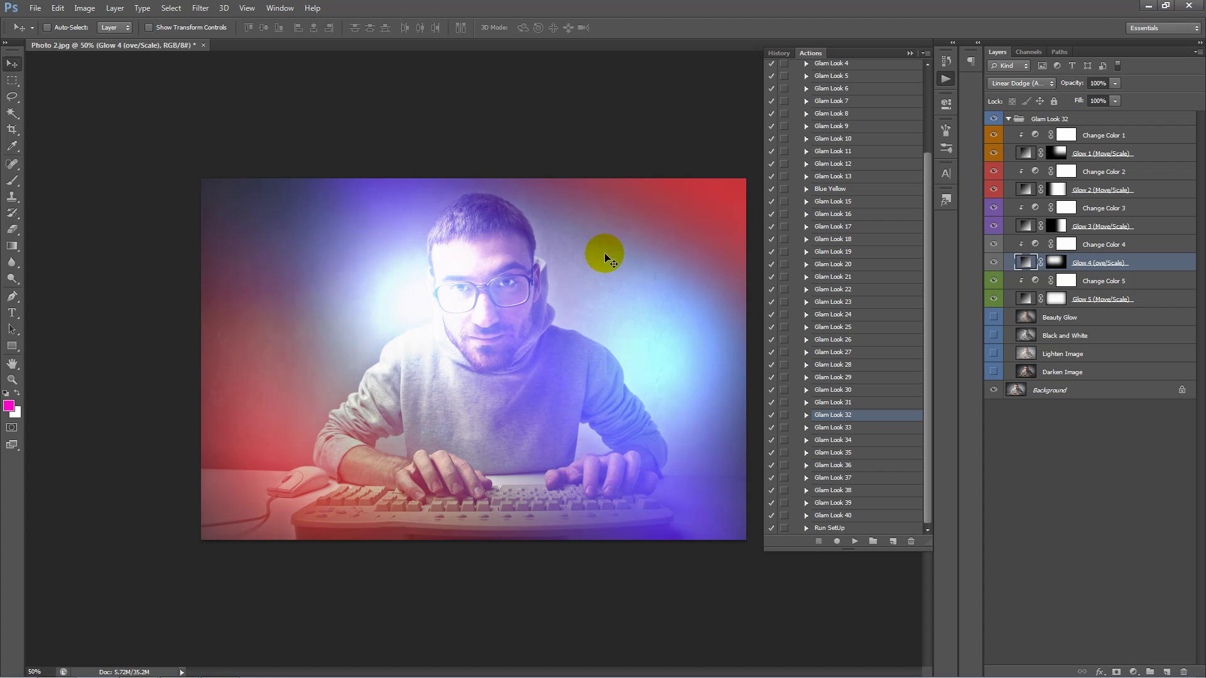
{"action": "left_click", "coordinate": [1032, 85]}
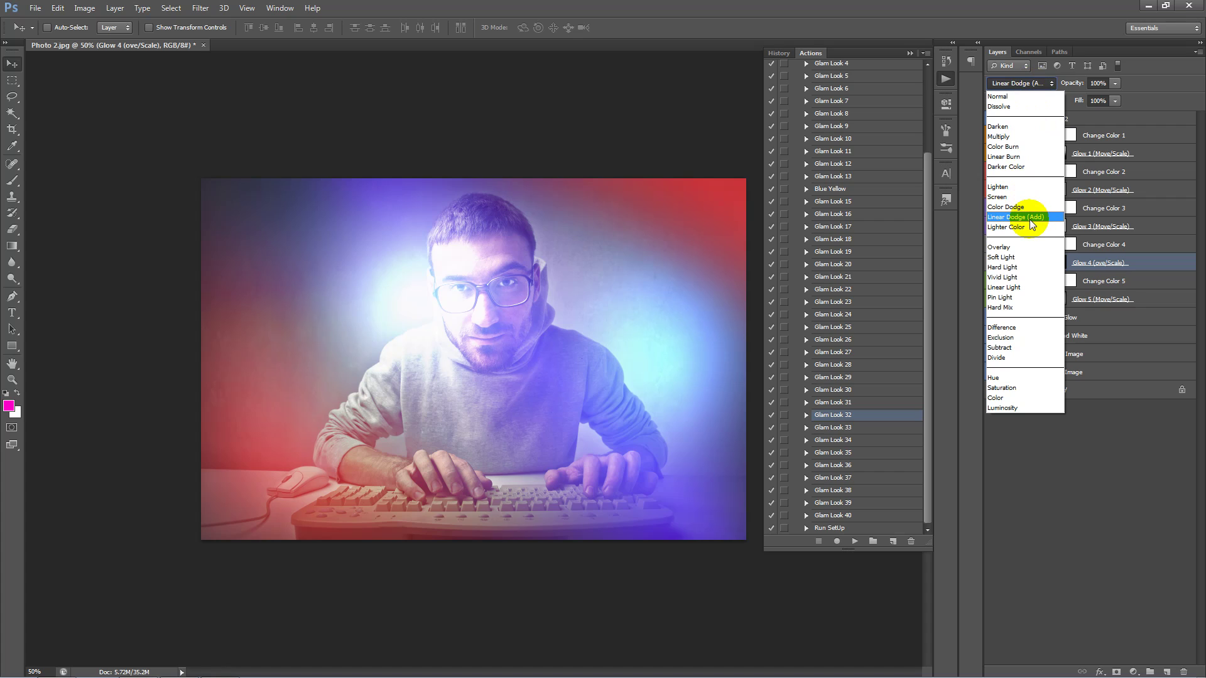
{"action": "left_click", "coordinate": [1023, 198]}
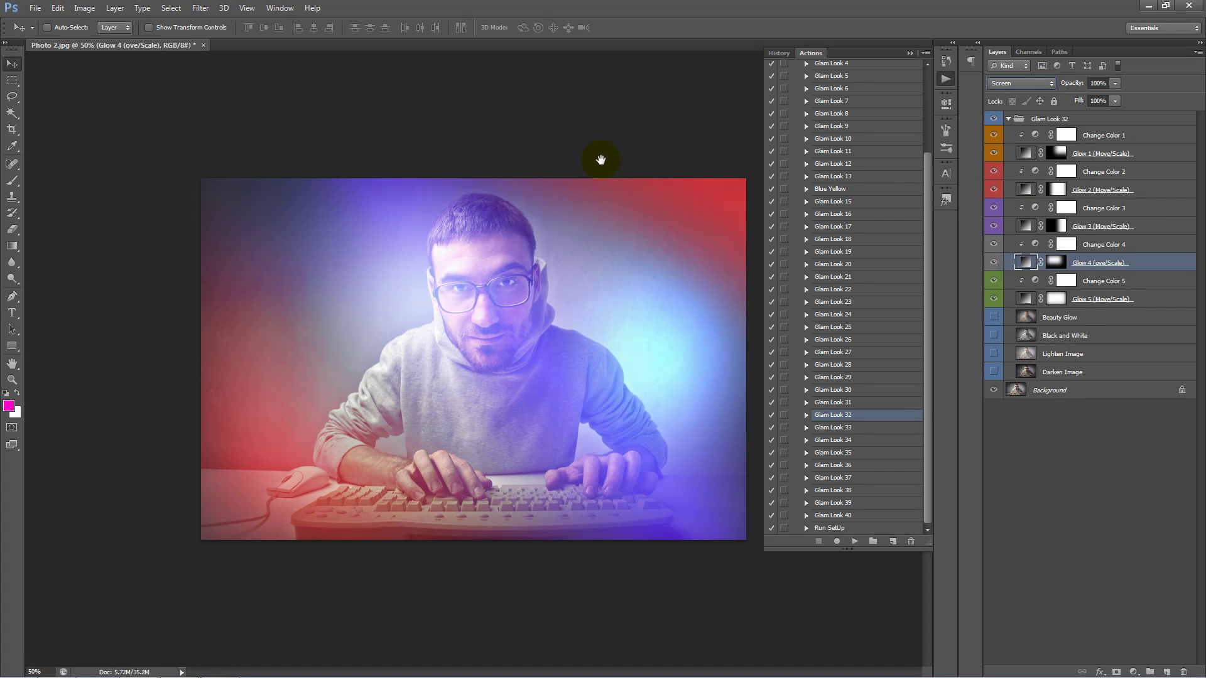
{"action": "left_click_drag", "start_coordinate": [443, 287], "coordinate": [607, 308]}
{"action": "left_click_drag", "start_coordinate": [462, 316], "coordinate": [390, 278]}
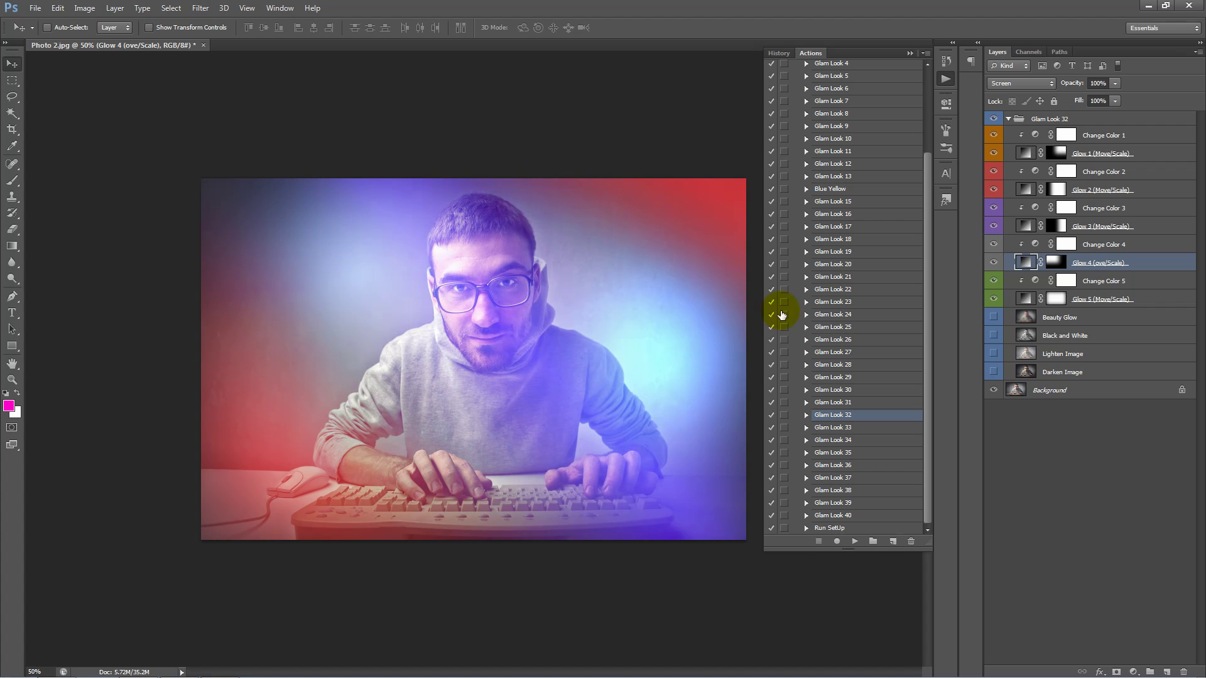
Step: Move the cyan Glow 3 light up and left beside the man's head and right shoulder
{"action": "left_click", "coordinate": [993, 226]}
{"action": "left_click", "coordinate": [994, 226]}
{"action": "left_click", "coordinate": [1106, 226]}
{"action": "left_click_drag", "start_coordinate": [655, 355], "coordinate": [626, 299]}
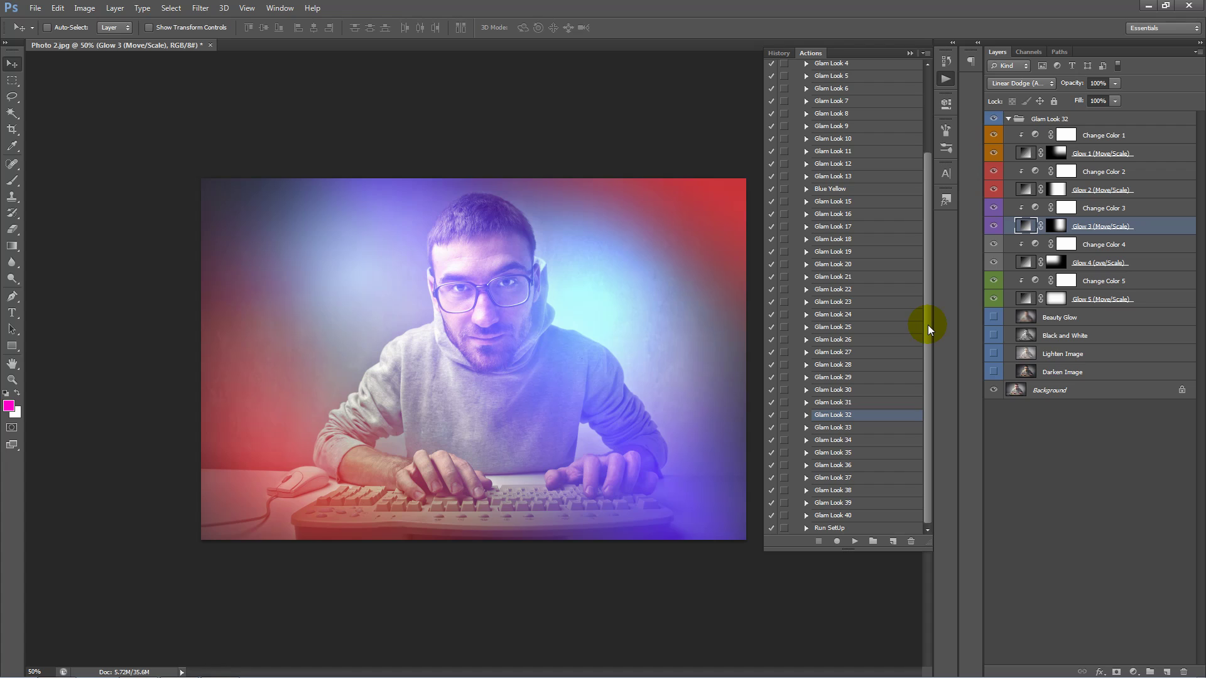
Step: Collapse the Glam action set and expand the Master Looks set in the Actions panel
{"action": "left_click_drag", "start_coordinate": [928, 325], "coordinate": [944, 218]}
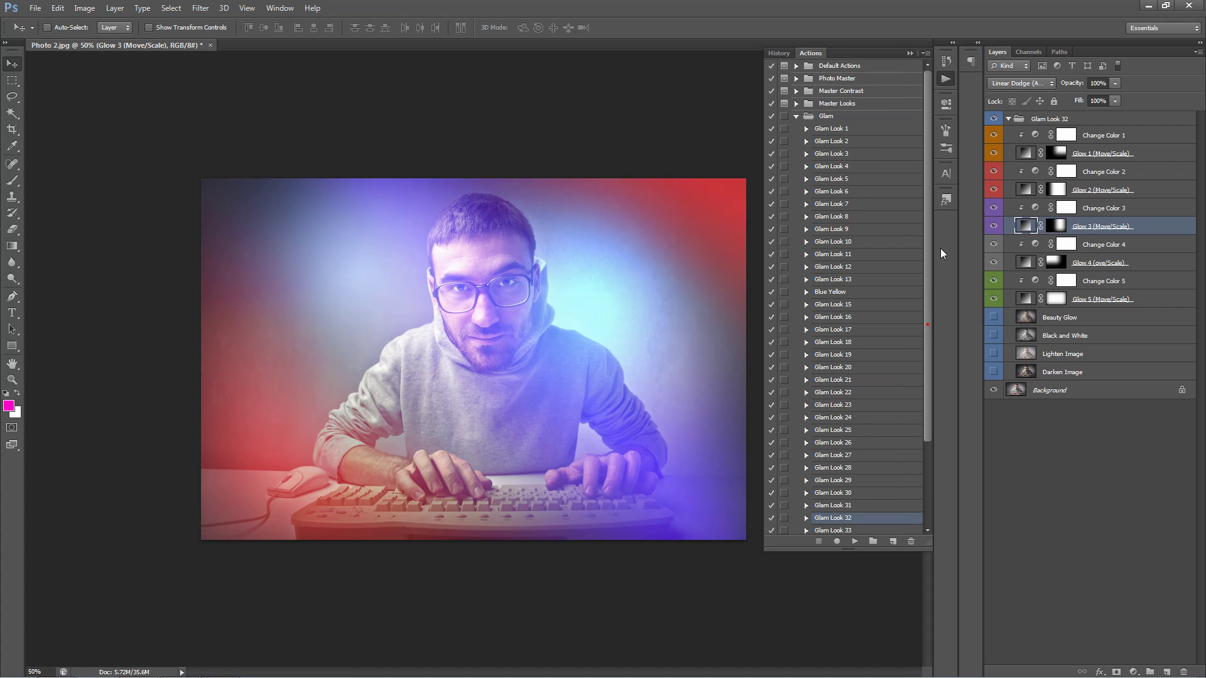
{"action": "left_click", "coordinate": [797, 116]}
{"action": "left_click", "coordinate": [840, 105]}
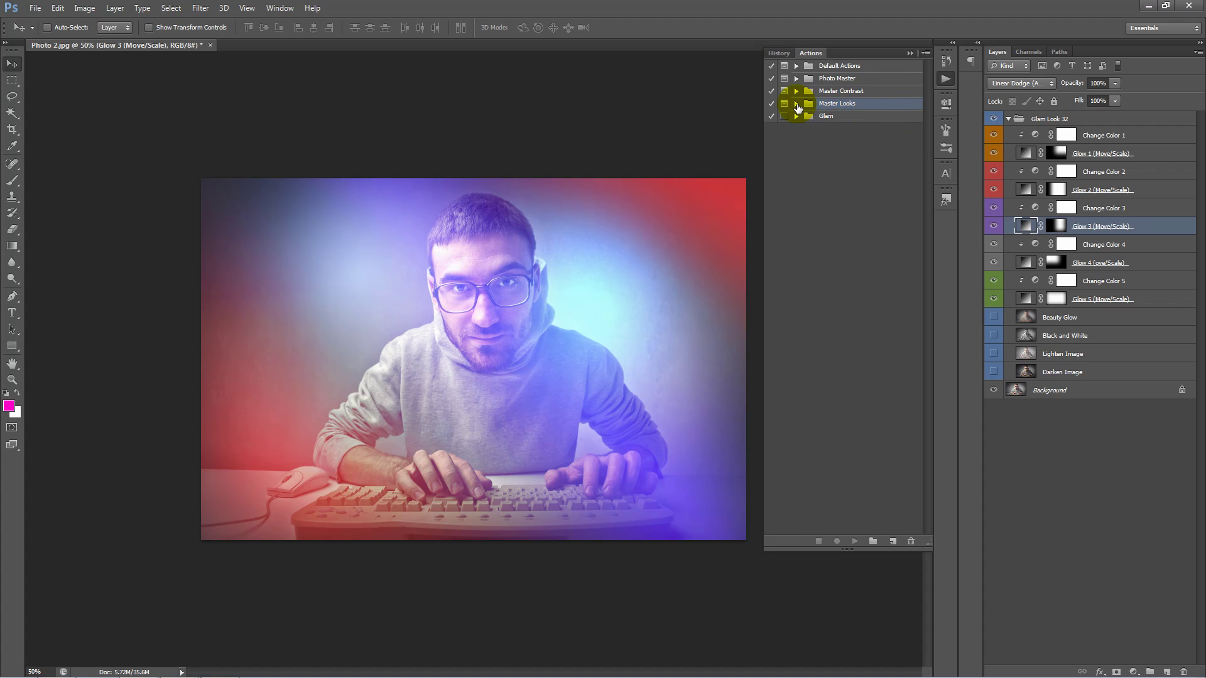
{"action": "left_click", "coordinate": [797, 104]}
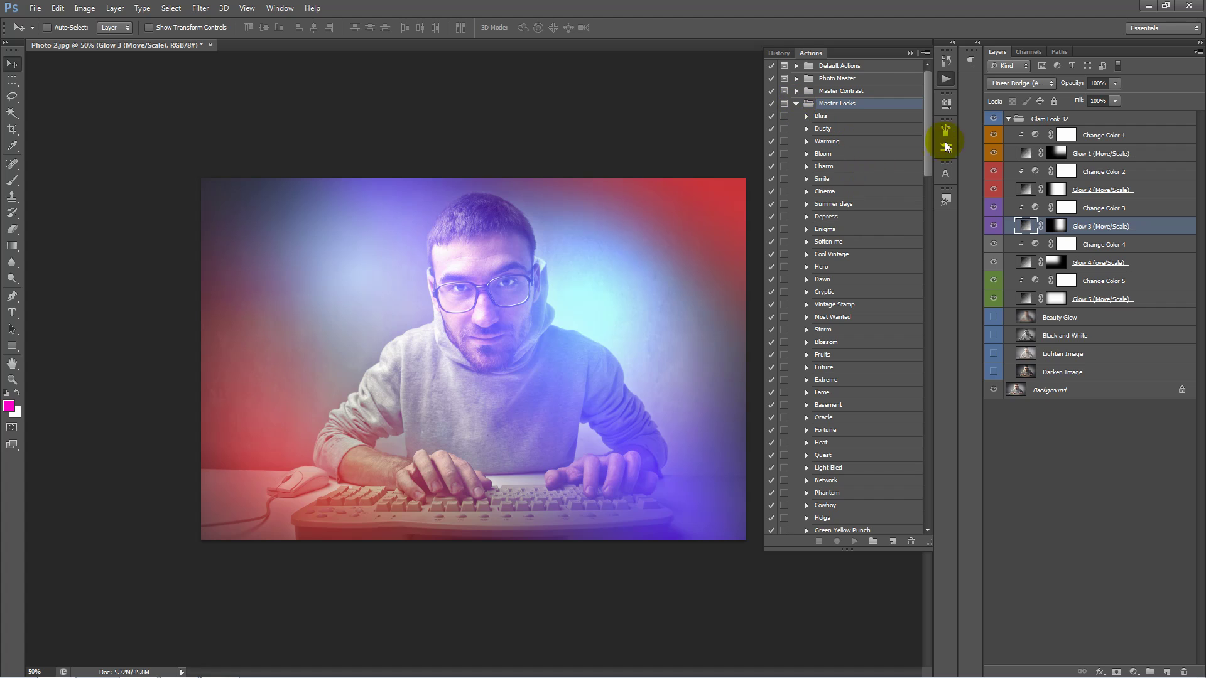
{"action": "left_click_drag", "start_coordinate": [927, 115], "coordinate": [927, 424]}
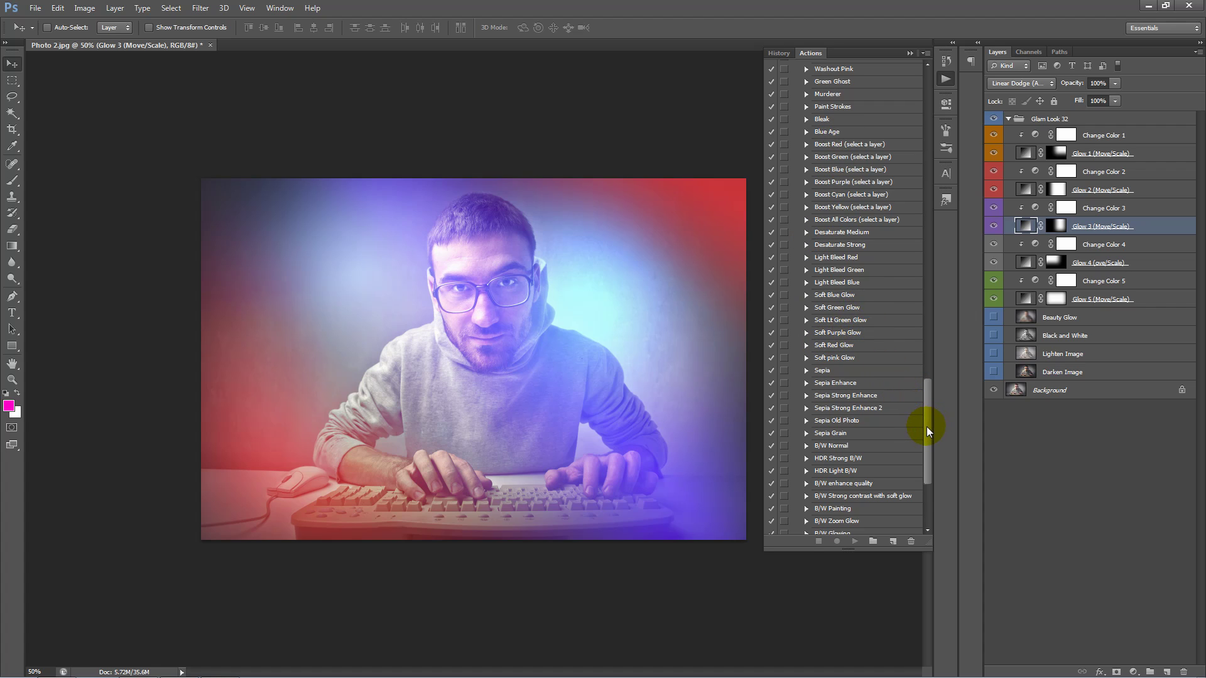
{"action": "left_click_drag", "start_coordinate": [926, 428], "coordinate": [945, 110]}
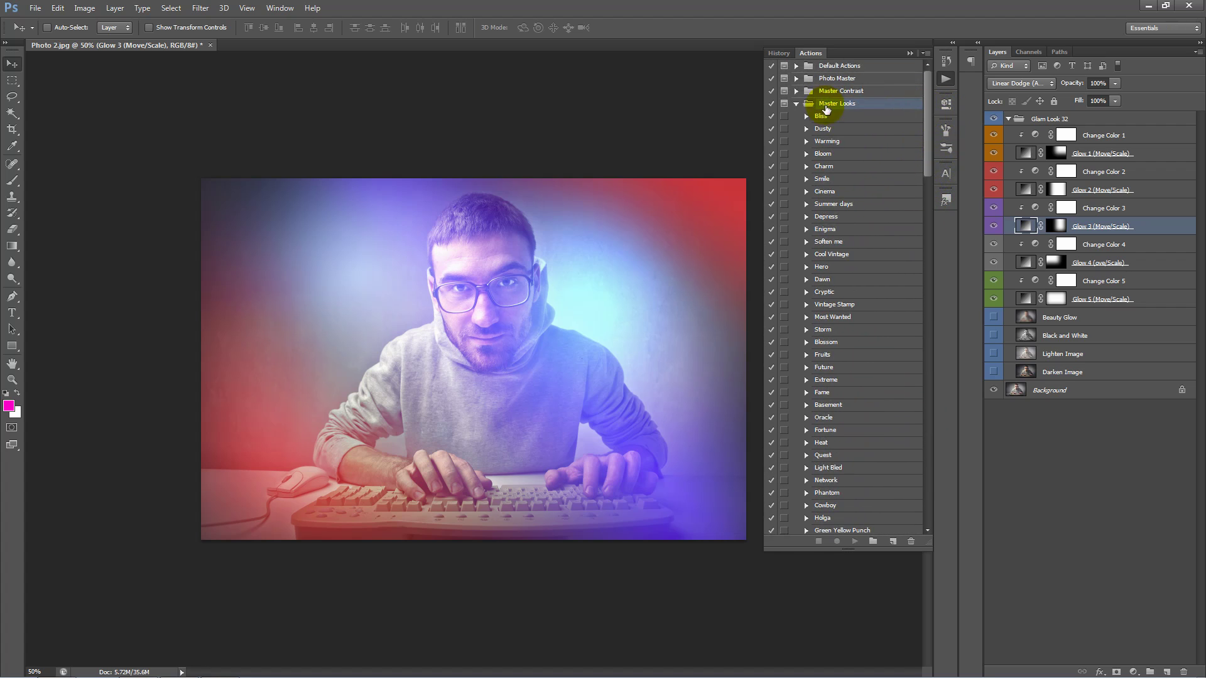
Step: Compare Bloom, Cinema and Charm, settle on Smile, and collapse the Glam Look 32 layer group
{"action": "left_click", "coordinate": [833, 177]}
{"action": "left_click", "coordinate": [834, 155]}
{"action": "left_click", "coordinate": [832, 179]}
{"action": "left_click", "coordinate": [834, 192]}
{"action": "left_click", "coordinate": [833, 167]}
{"action": "left_click", "coordinate": [833, 180]}
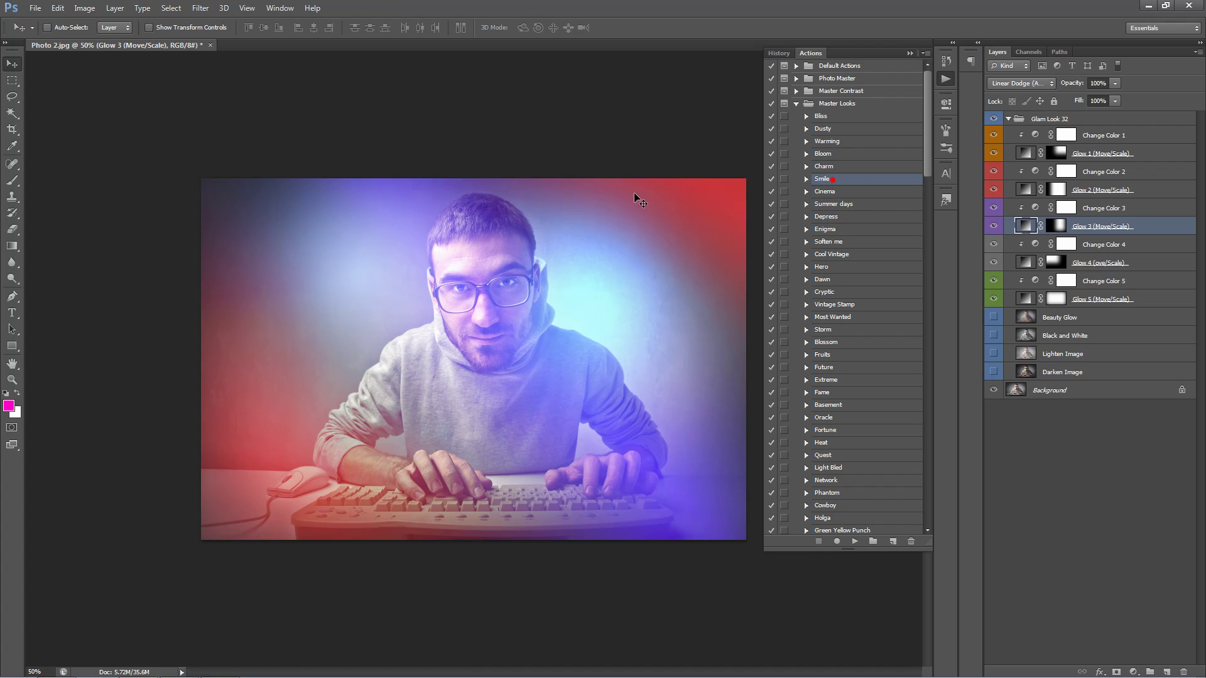
{"action": "left_click", "coordinate": [619, 220]}
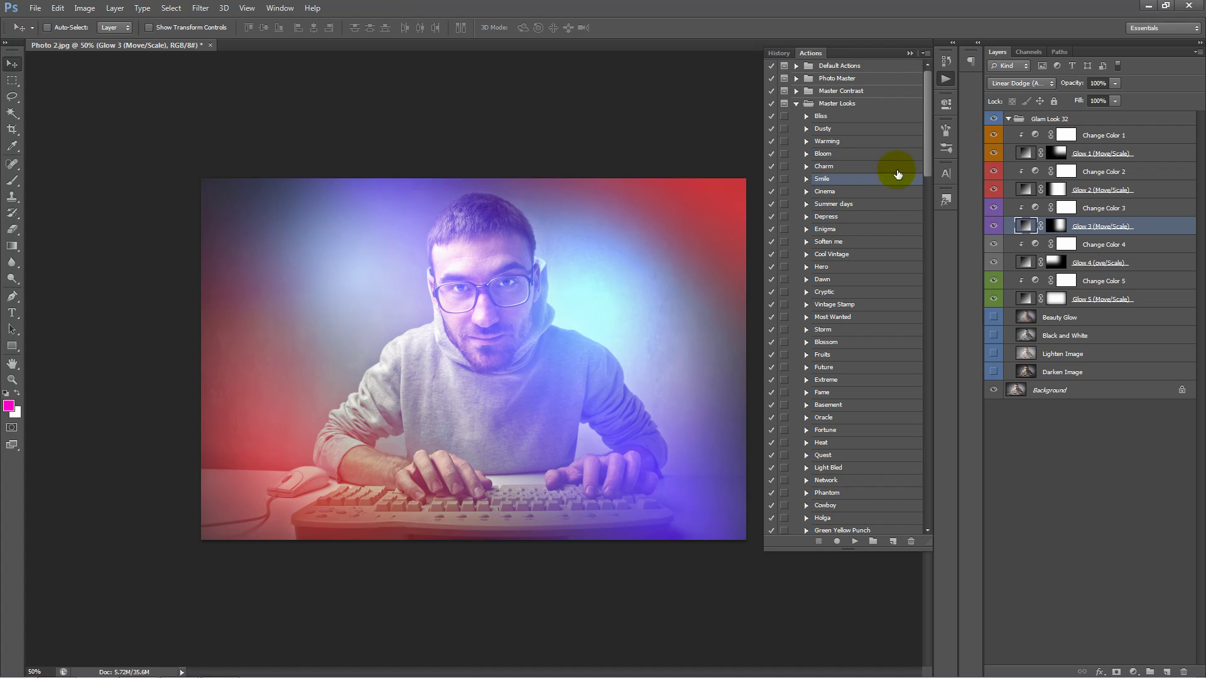
{"action": "left_click", "coordinate": [1008, 119]}
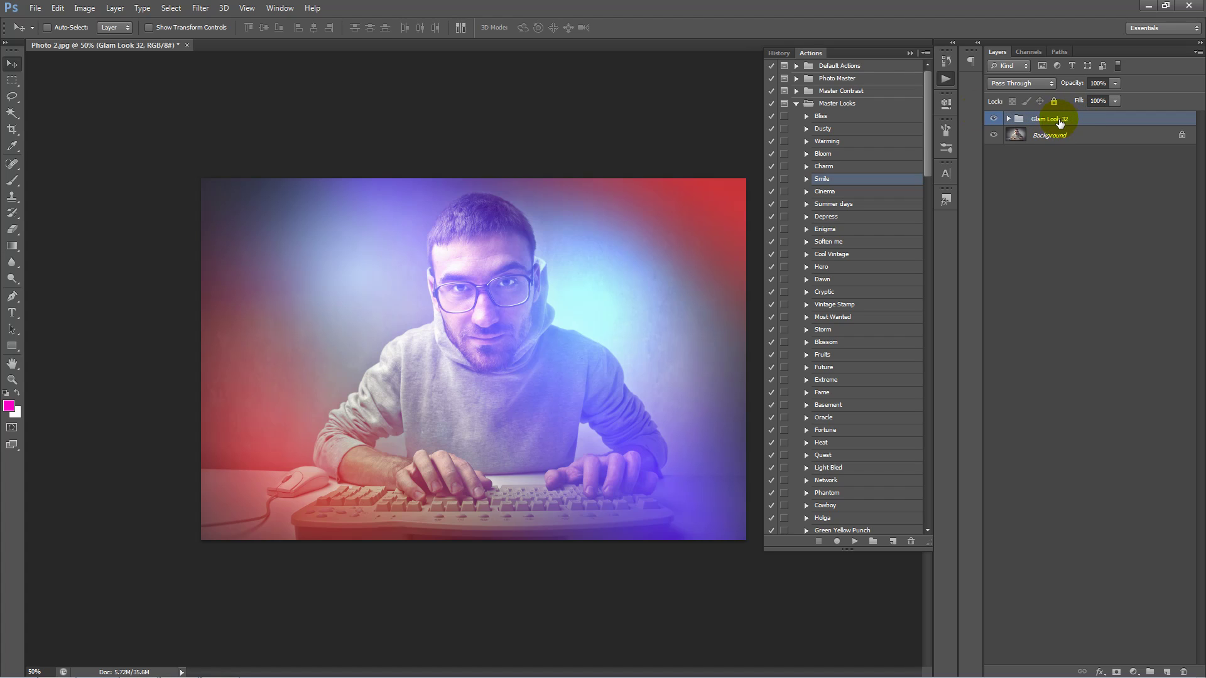
Step: Merge all visible layers into the Background layer with Layer > Merge Visible
{"action": "left_click", "coordinate": [142, 8]}
{"action": "mouse_move", "coordinate": [108, 9]}
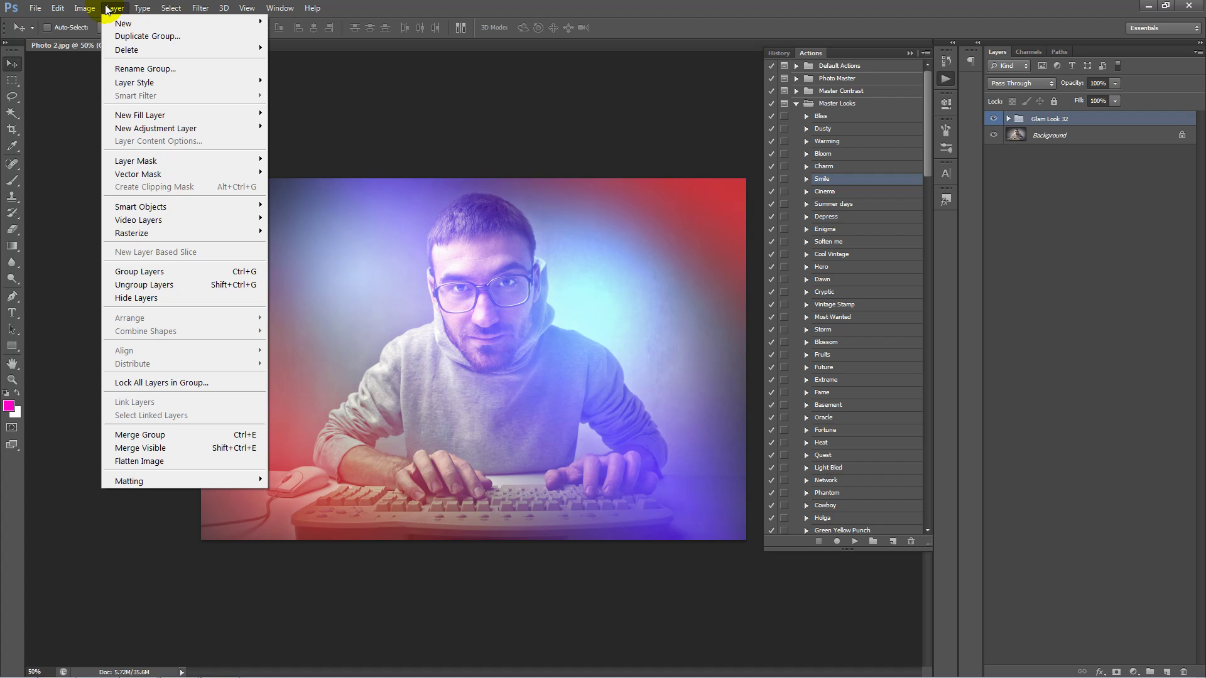
{"action": "left_click", "coordinate": [198, 448]}
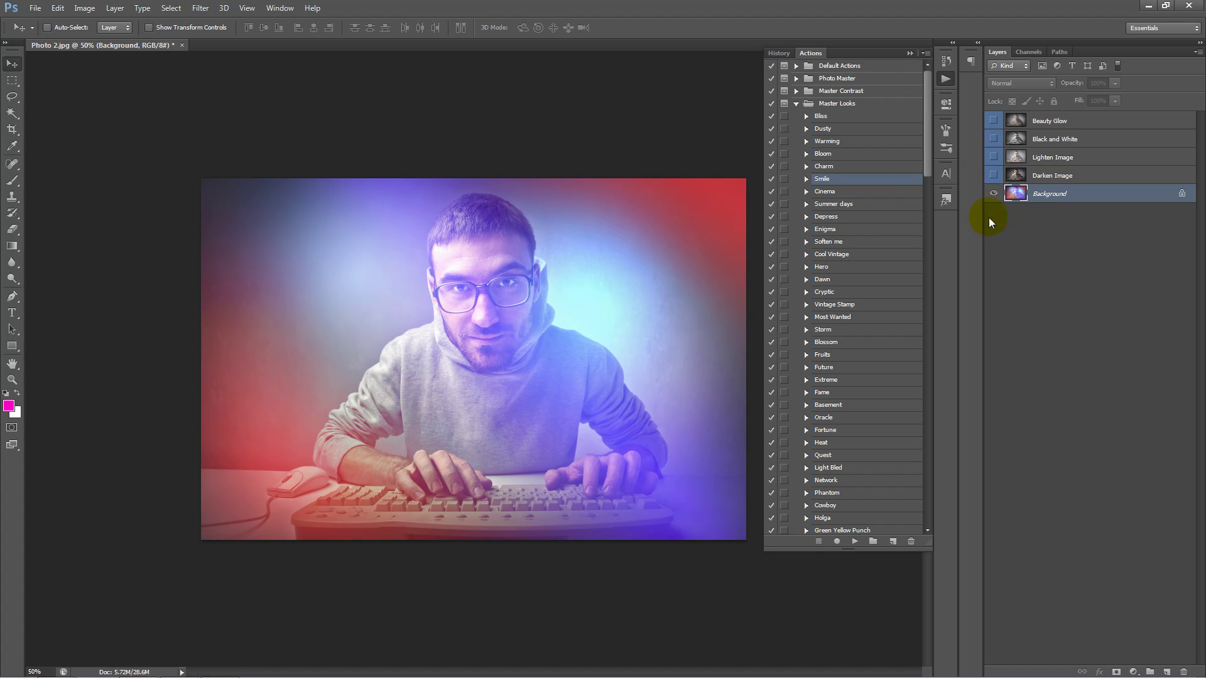
Step: Select the four leftover hidden layers from Beauty Glow upward and delete them
{"action": "left_click", "coordinate": [1060, 198]}
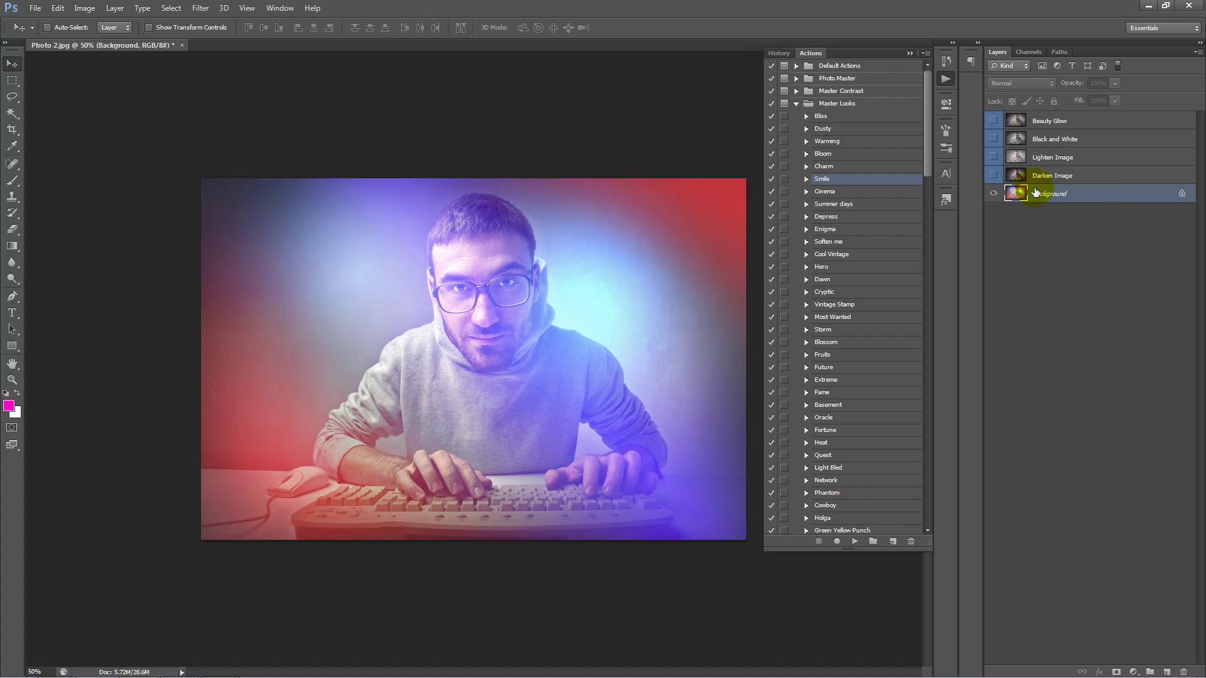
{"action": "left_click", "coordinate": [1060, 122]}
{"action": "key", "text": "Delete"}
{"action": "key", "text": "Delete"}
{"action": "key", "text": "Delete"}
{"action": "key", "text": "Delete"}
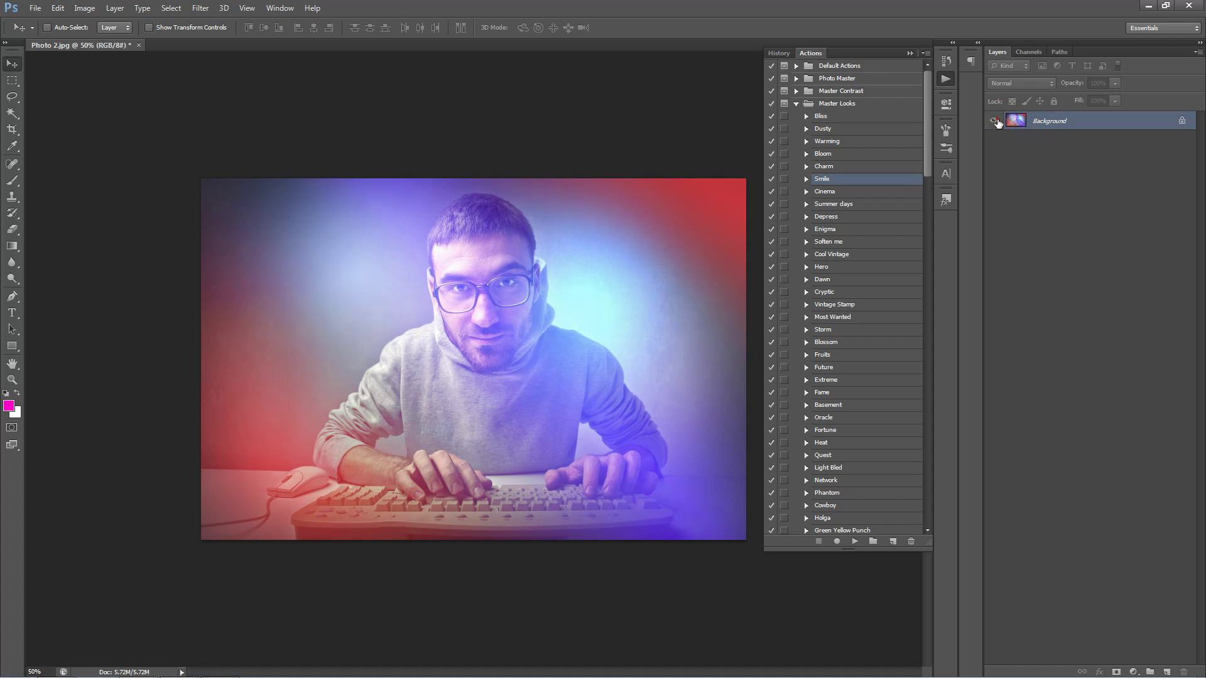
{"action": "left_click", "coordinate": [1050, 120]}
Step: Play Smile, then set Smile Color opacity to 100% and Smile Luminosity opacity to 88%
{"action": "left_click", "coordinate": [856, 543]}
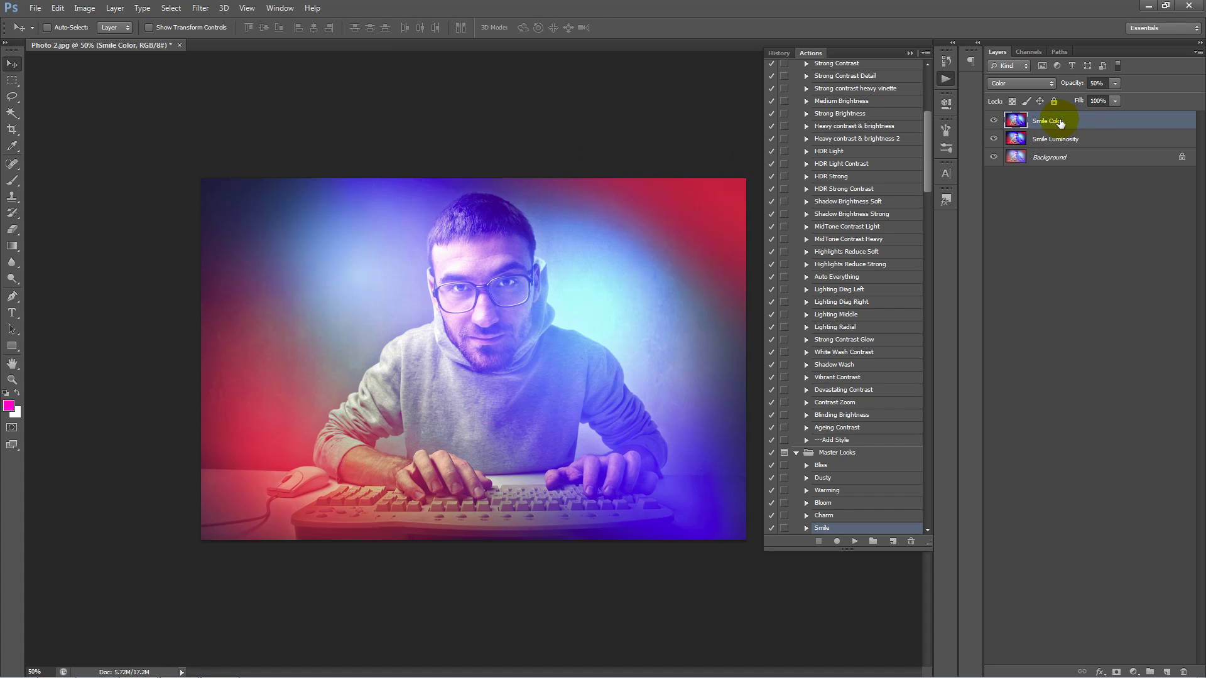
{"action": "left_click_drag", "start_coordinate": [1070, 89], "coordinate": [899, 119]}
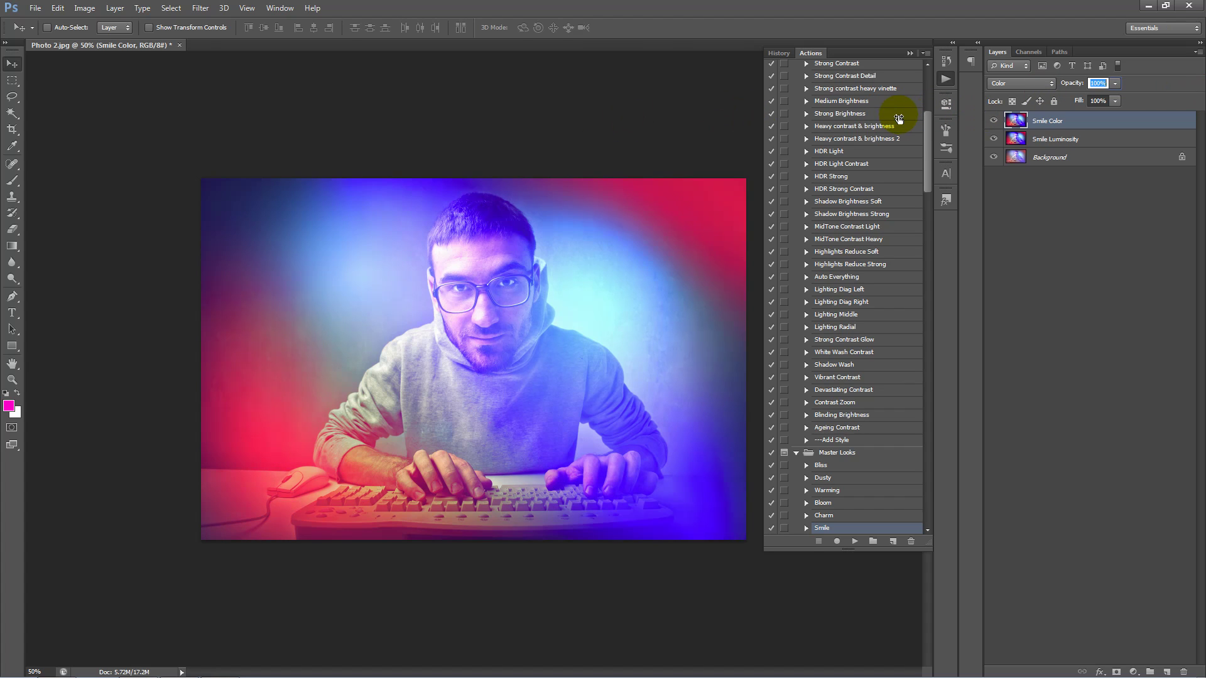
{"action": "left_click", "coordinate": [1069, 139]}
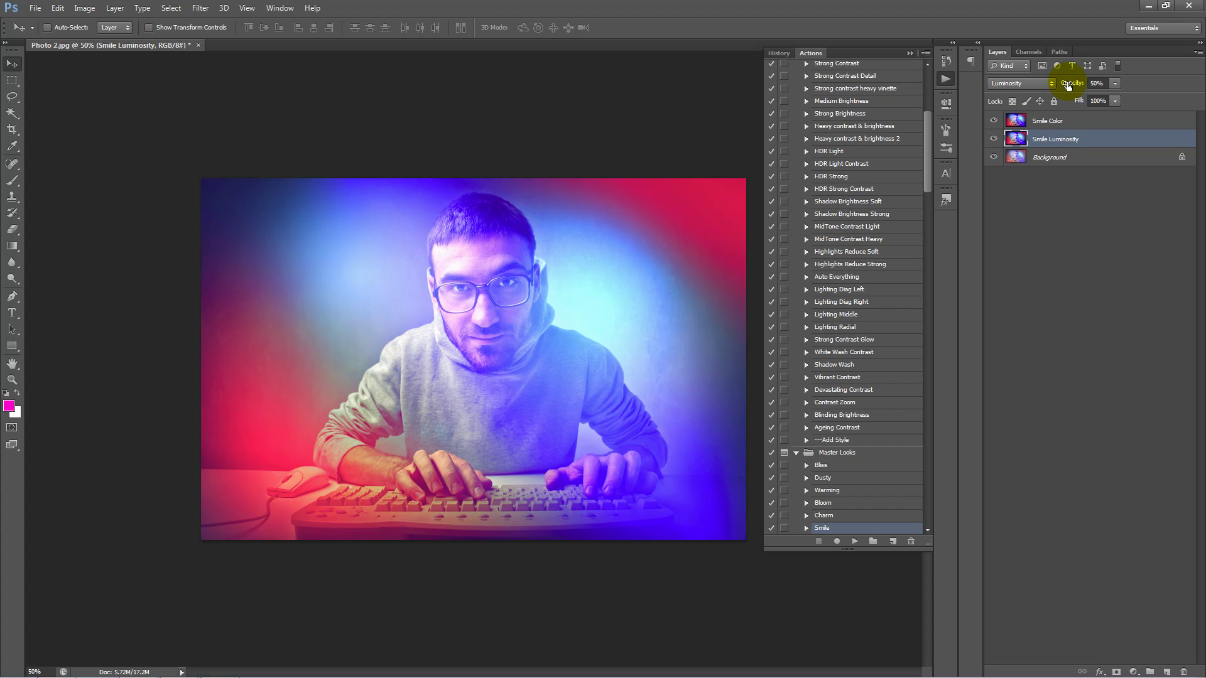
{"action": "left_click_drag", "start_coordinate": [1068, 85], "coordinate": [649, 141]}
Step: Expand Master Contrast and run the HDR Strong action
{"action": "left_click_drag", "start_coordinate": [926, 189], "coordinate": [925, 131]}
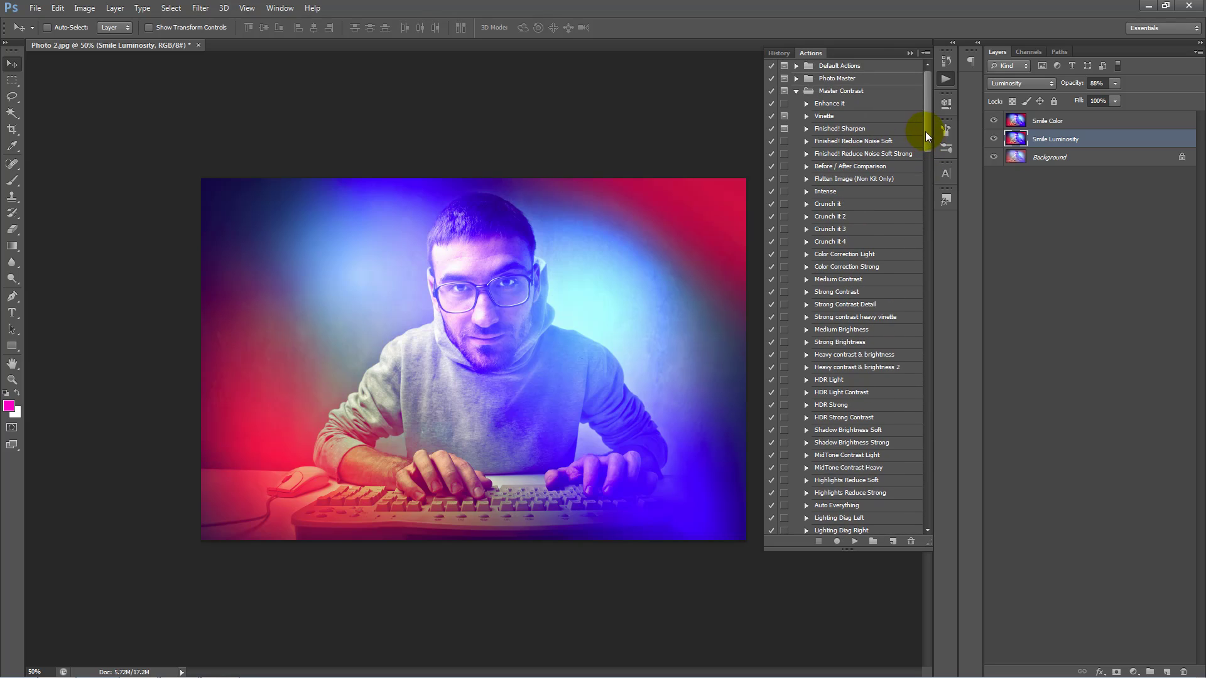
{"action": "left_click", "coordinate": [849, 91]}
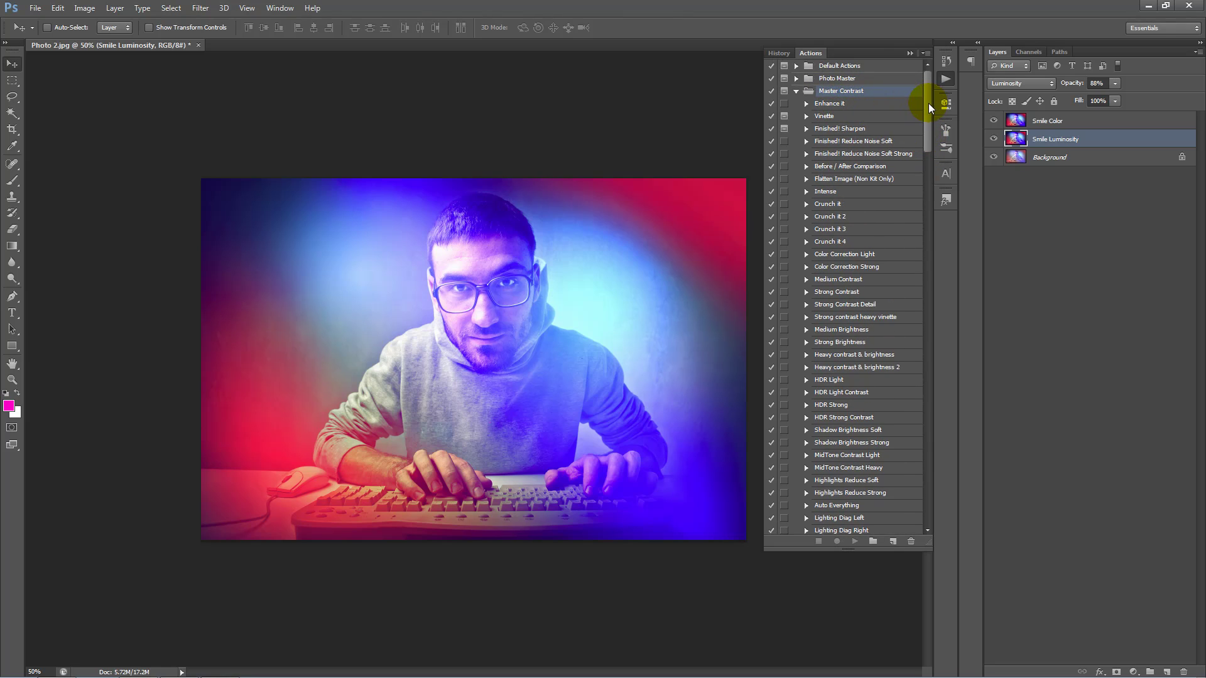
{"action": "left_click_drag", "start_coordinate": [928, 103], "coordinate": [925, 145]}
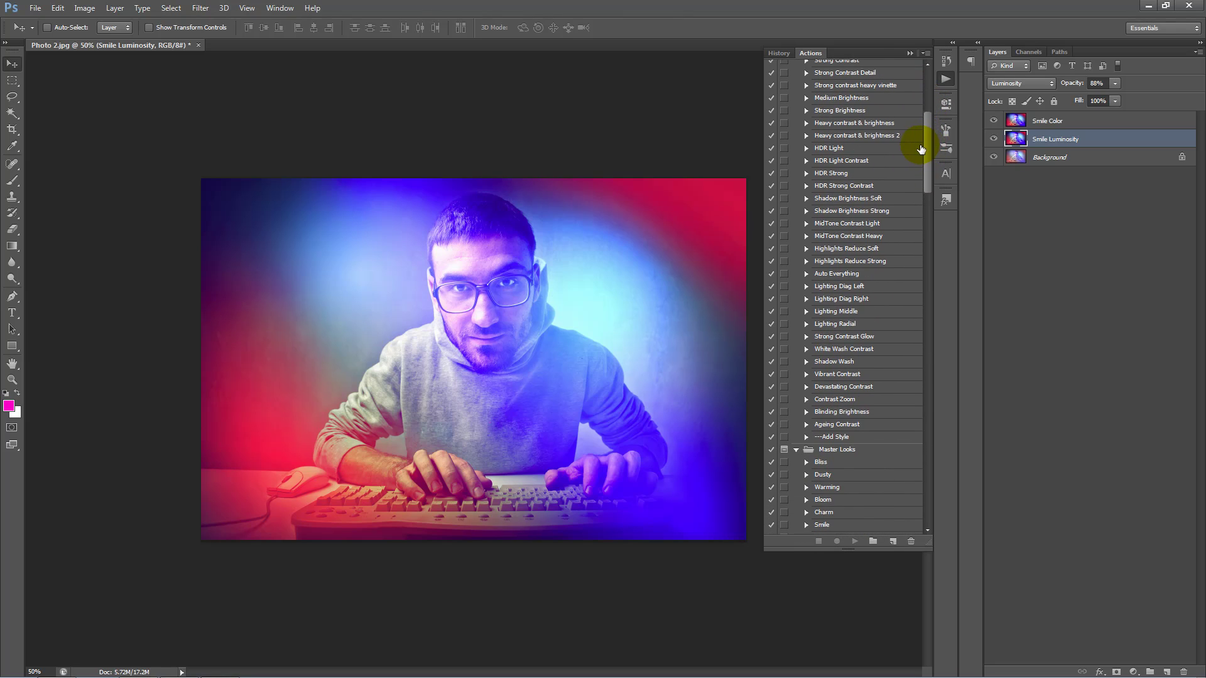
{"action": "left_click", "coordinate": [845, 174]}
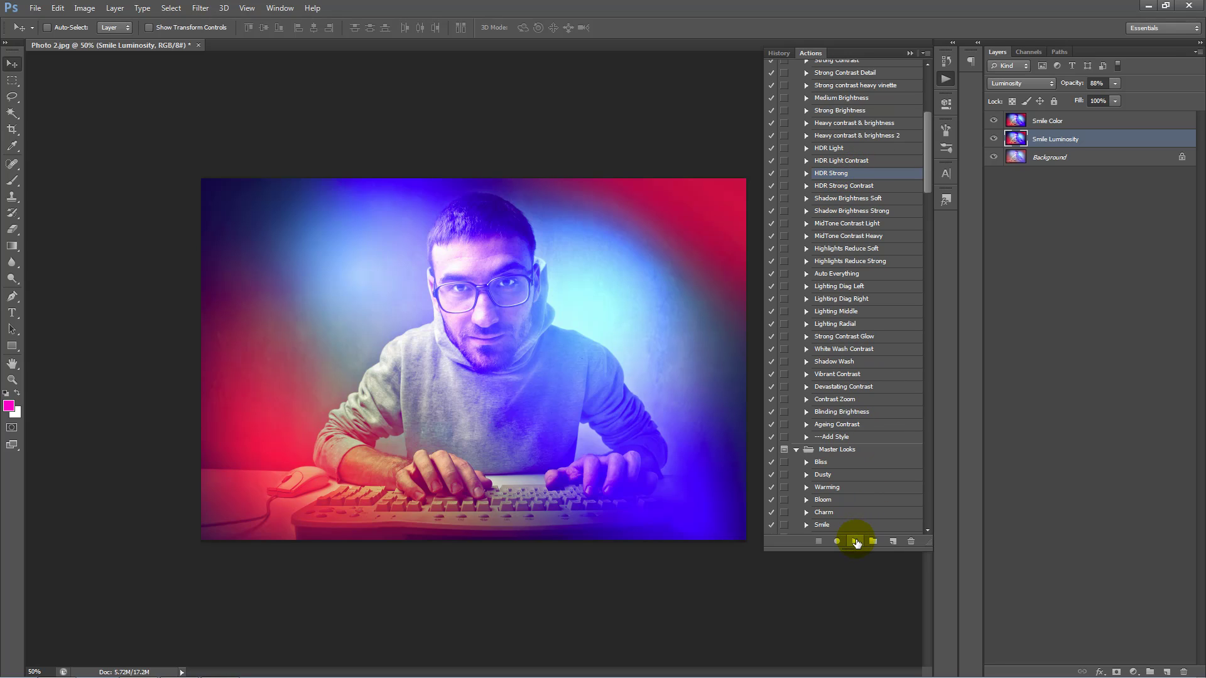
{"action": "left_click", "coordinate": [856, 542]}
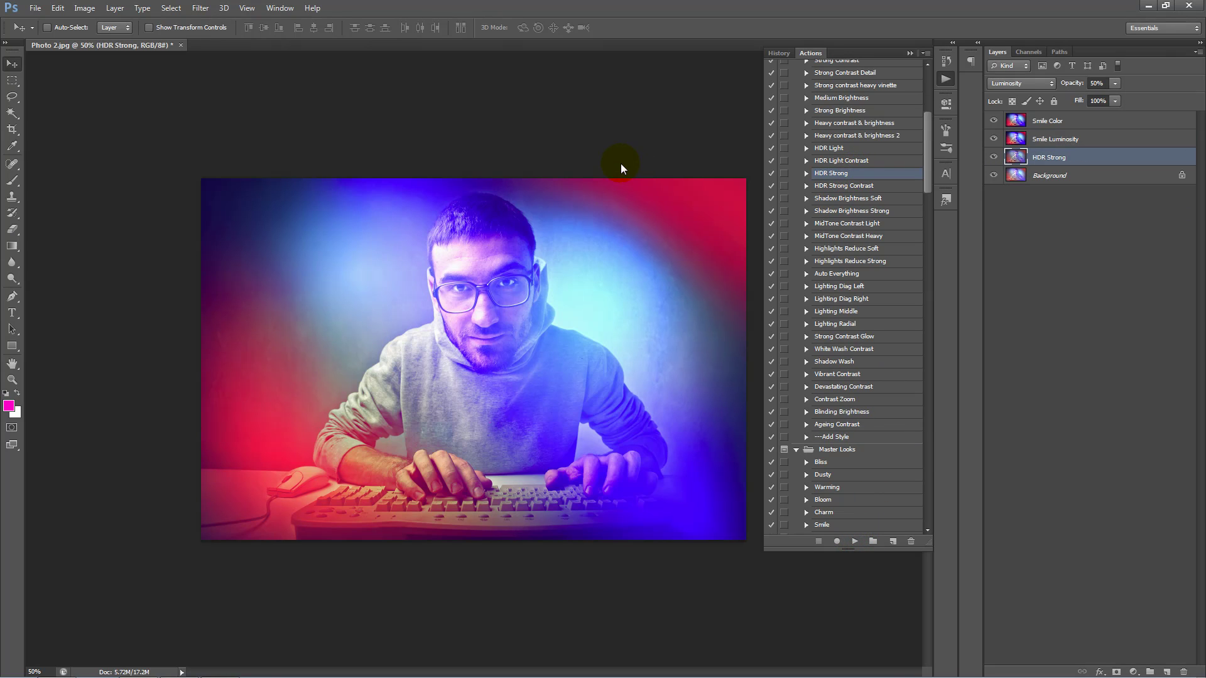
Step: Move HDR Strong between Smile Color and Smile Luminosity and set its opacity to 40%
{"action": "mouse_move", "coordinate": [1073, 158]}
{"action": "left_mouse_down"}
{"action": "mouse_move", "coordinate": [1065, 127]}
{"action": "mouse_move", "coordinate": [1069, 138]}
{"action": "left_mouse_up"}
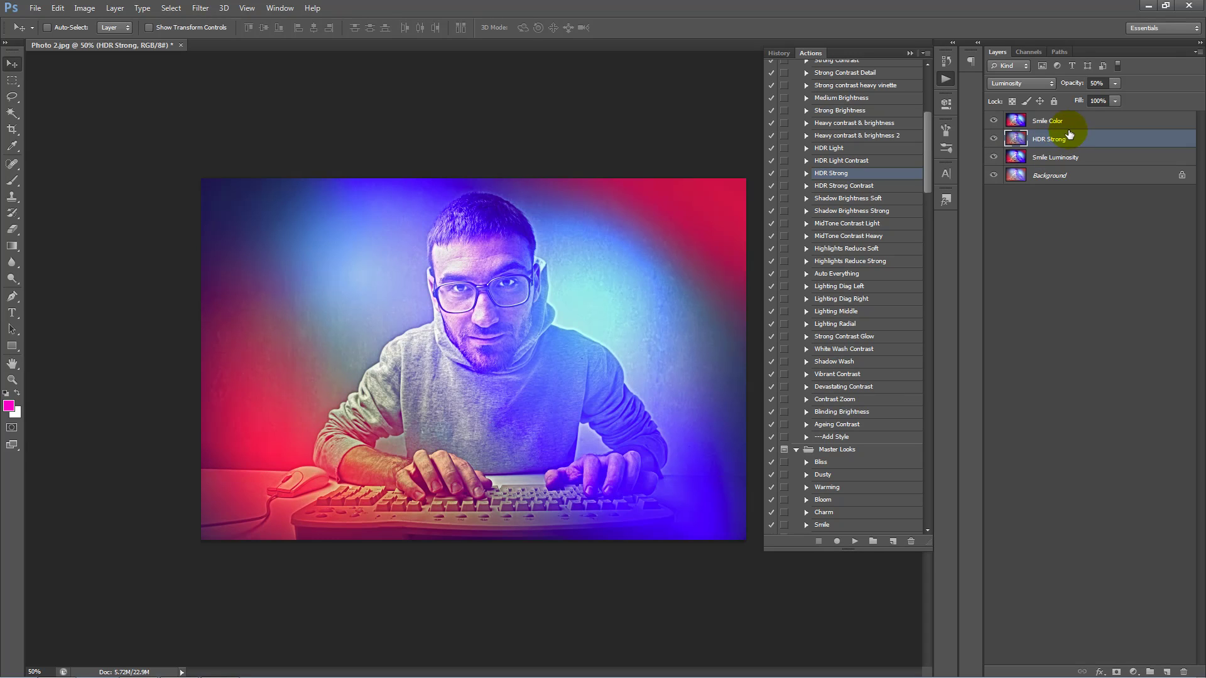
{"action": "left_click_drag", "start_coordinate": [1075, 88], "coordinate": [487, 119]}
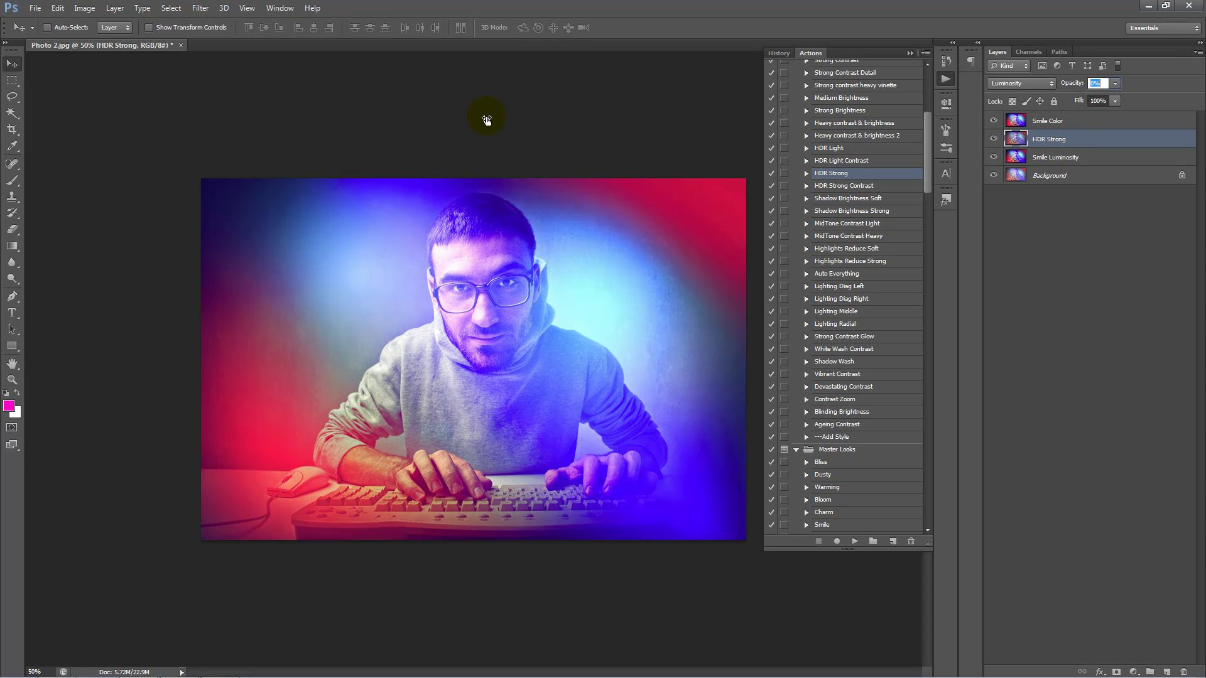
{"action": "left_click_drag", "start_coordinate": [486, 119], "coordinate": [512, 118]}
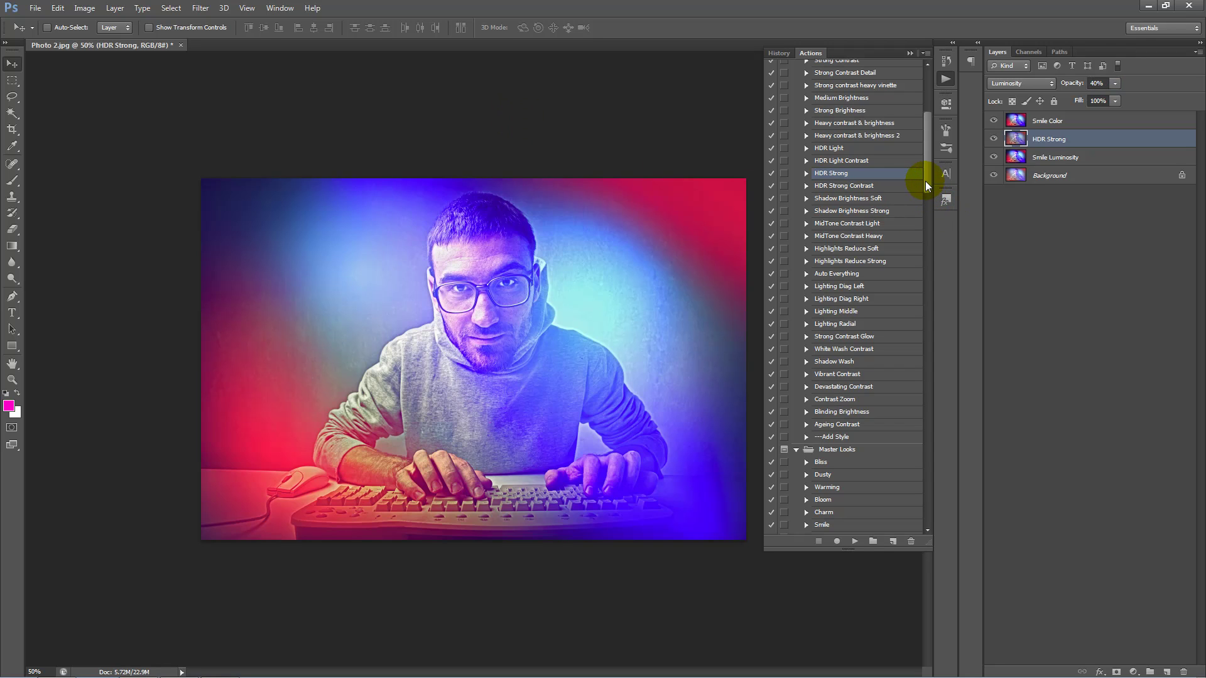
Step: Run Finished! Sharpen from Smile Color, accept Smart Sharpen, then select Smile Color for removal
{"action": "left_click_drag", "start_coordinate": [925, 181], "coordinate": [918, 137]}
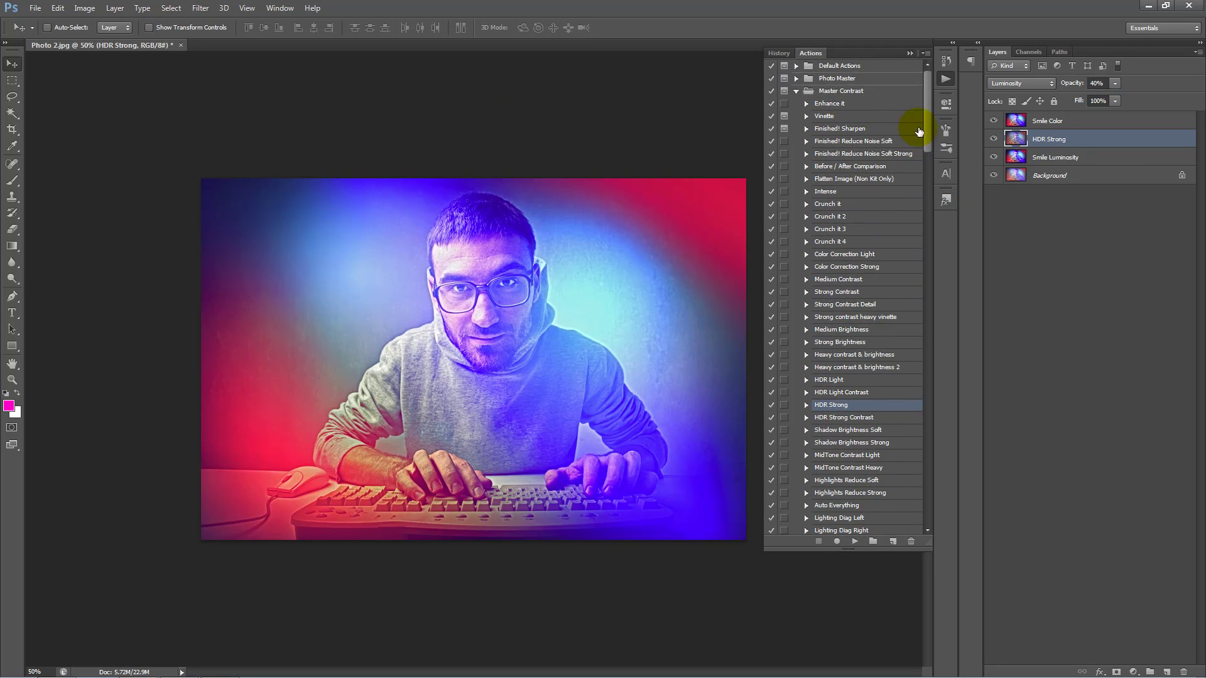
{"action": "left_click", "coordinate": [852, 130]}
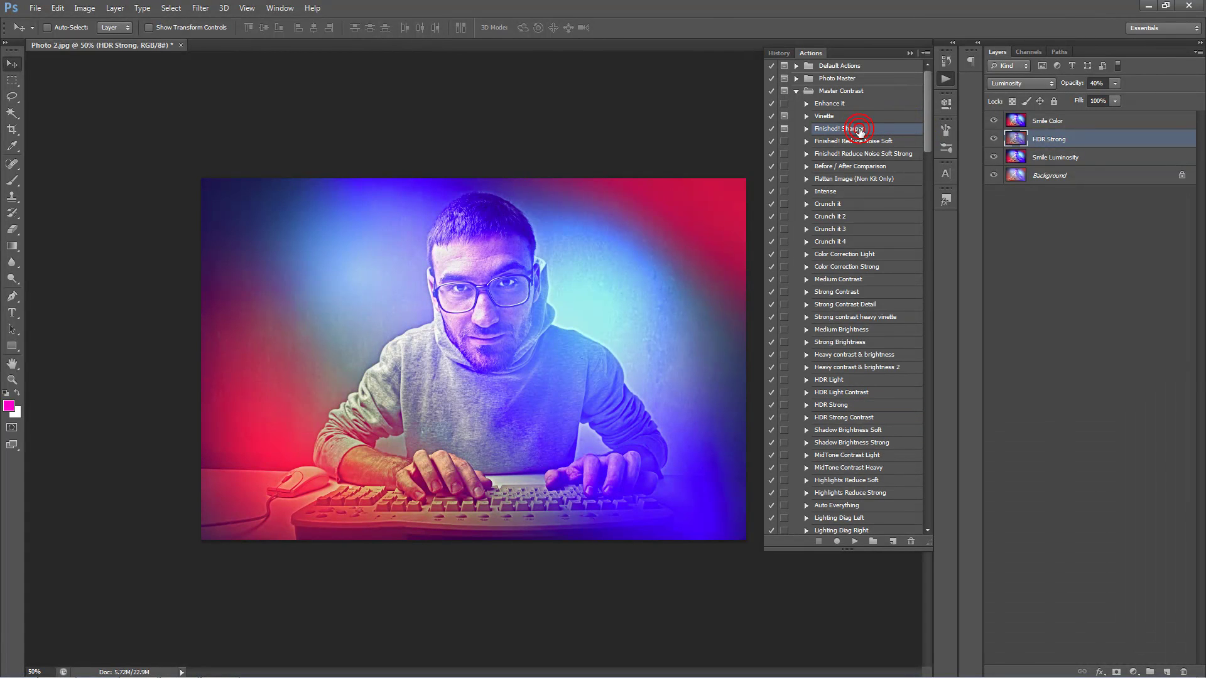
{"action": "left_click", "coordinate": [1040, 159]}
{"action": "left_click", "coordinate": [1047, 120]}
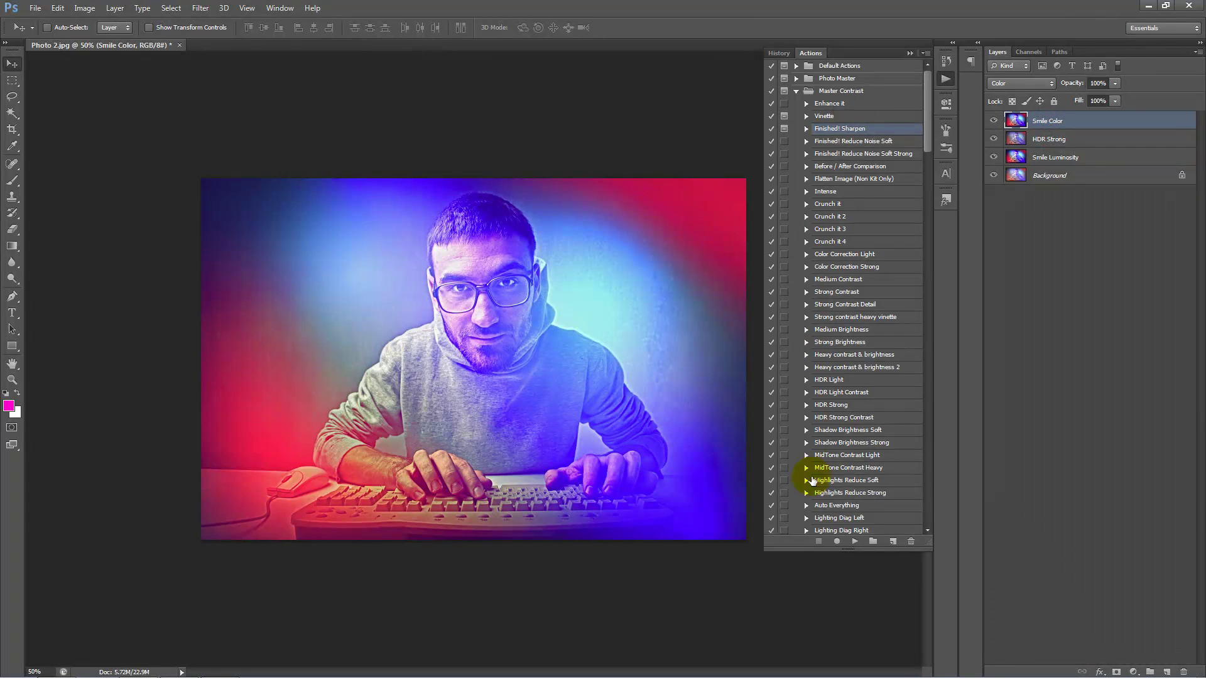
{"action": "left_click", "coordinate": [855, 543]}
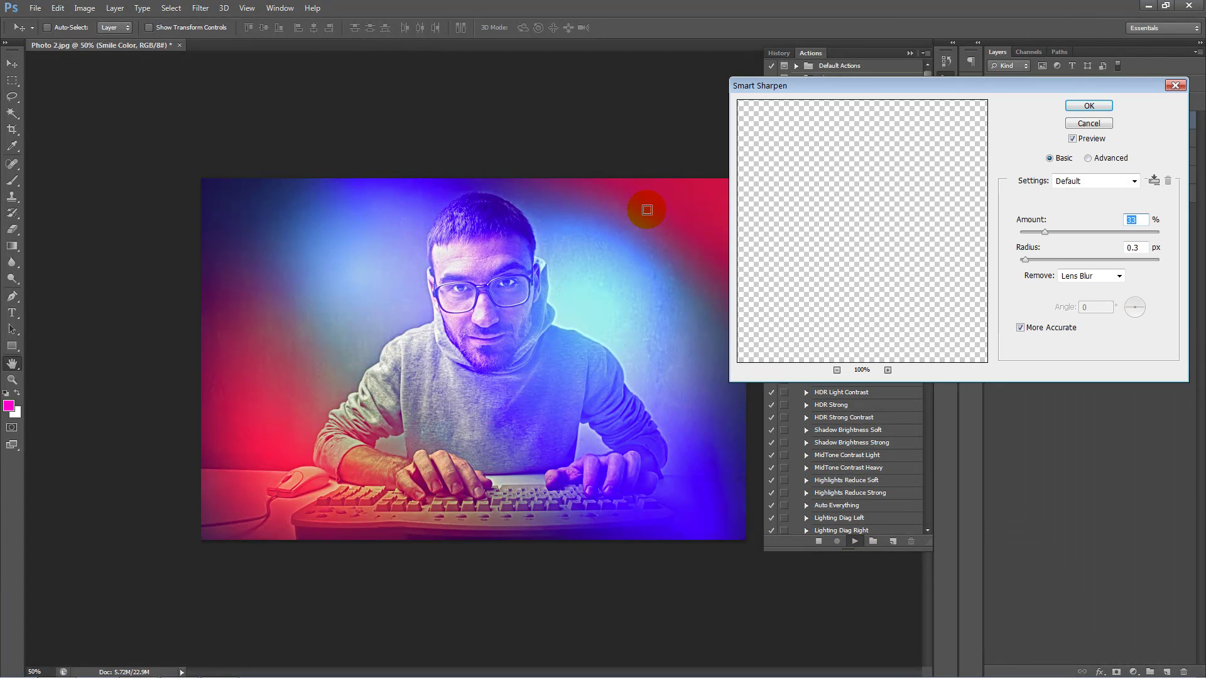
{"action": "left_click", "coordinate": [1089, 107]}
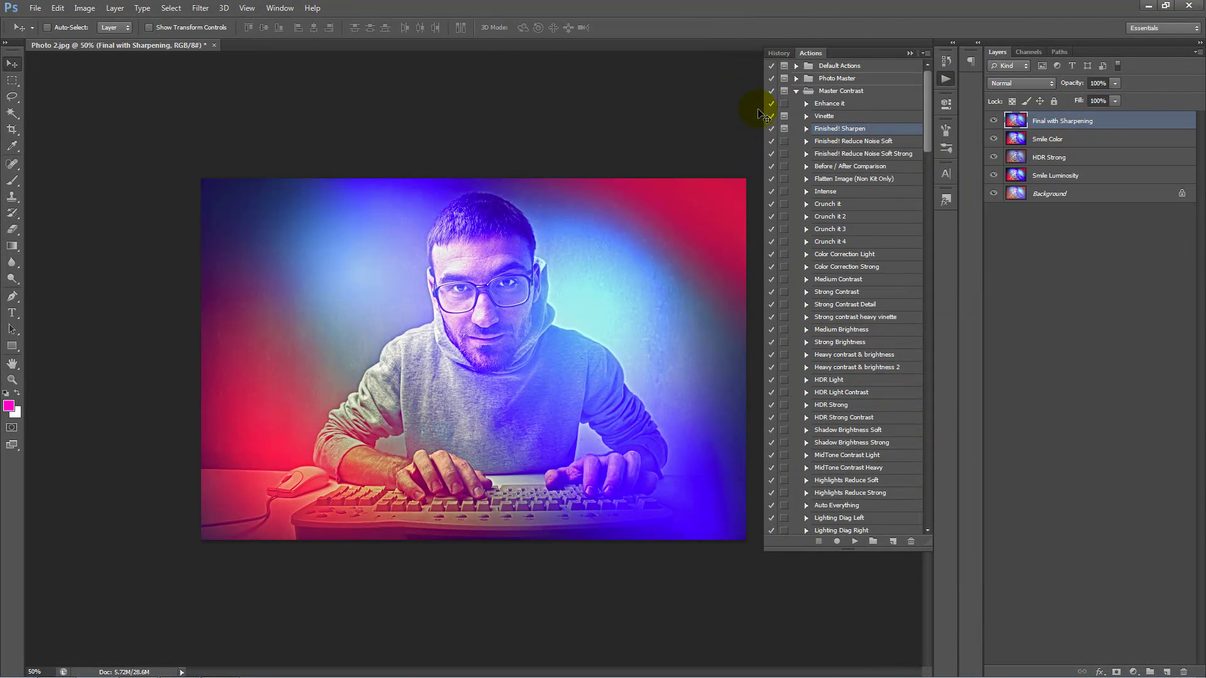
{"action": "left_click", "coordinate": [1046, 138]}
Step: Delete the Smile Color and remaining intermediate layers, hide Final with Sharpening, and select Background
{"action": "key", "text": "Delete"}
{"action": "key", "text": "Delete"}
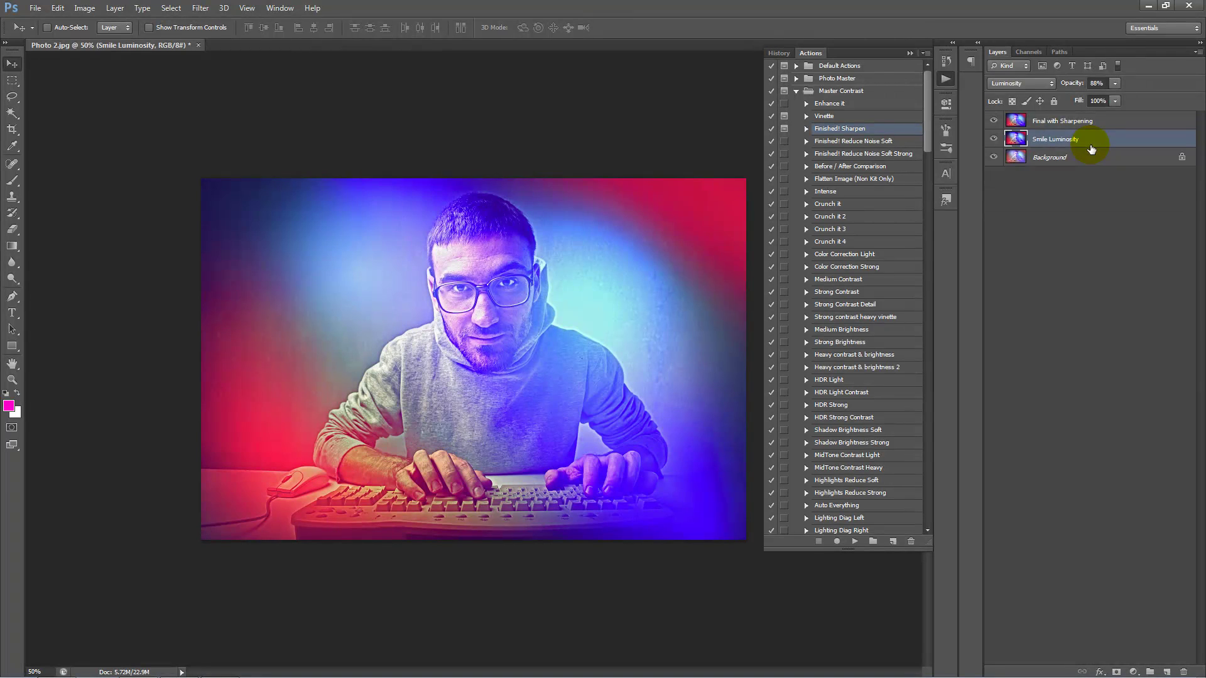
{"action": "key", "text": "Delete"}
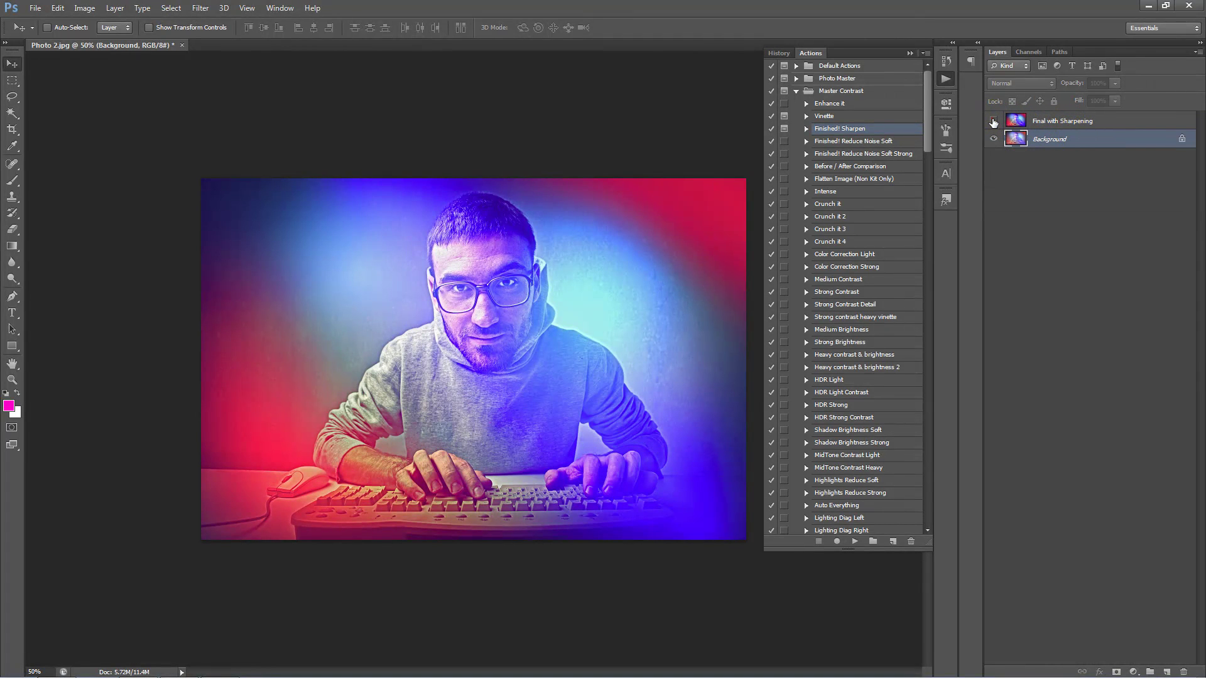
{"action": "left_click", "coordinate": [993, 122]}
{"action": "left_click", "coordinate": [1034, 140]}
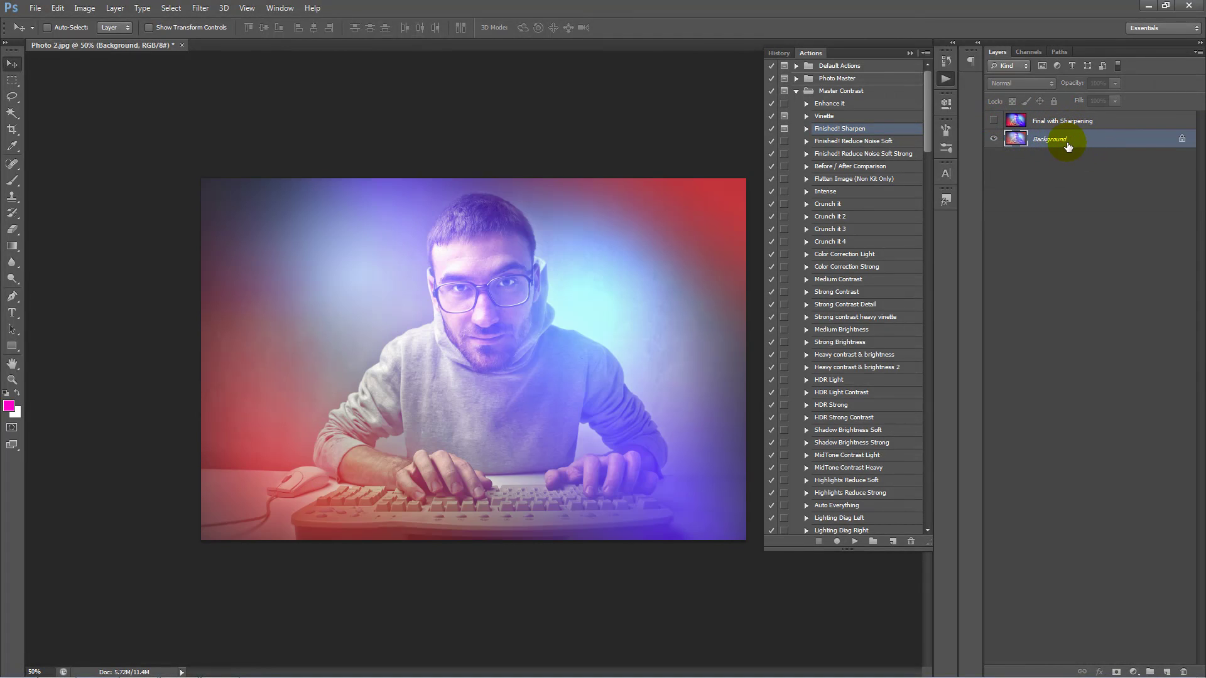